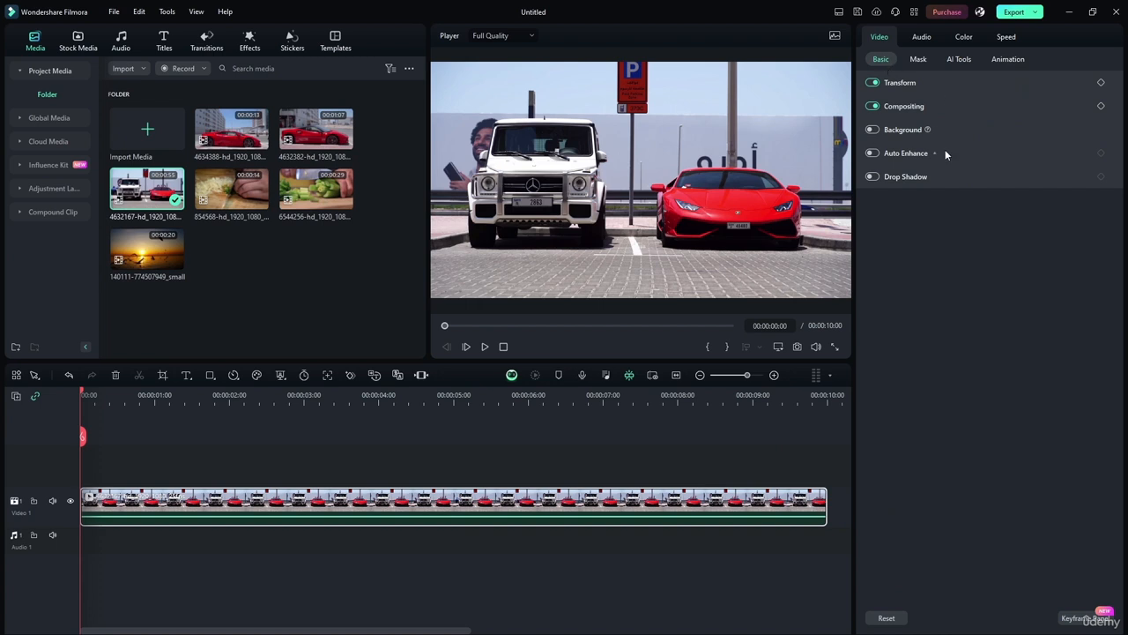
Step: Split the clip on Video 1 at 00:00:02:12, 00:00:05:00 and 00:00:07:12 into four segments
{"action": "left_click", "coordinate": [86, 393]}
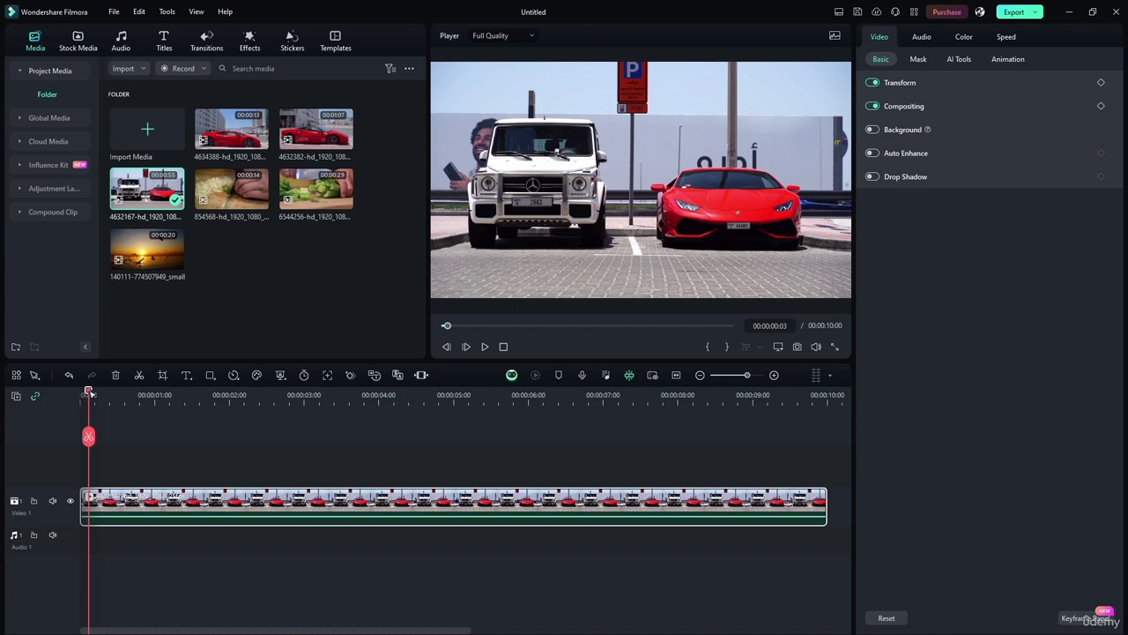
{"action": "left_click", "coordinate": [99, 393]}
{"action": "left_click_drag", "start_coordinate": [99, 394], "coordinate": [265, 397]}
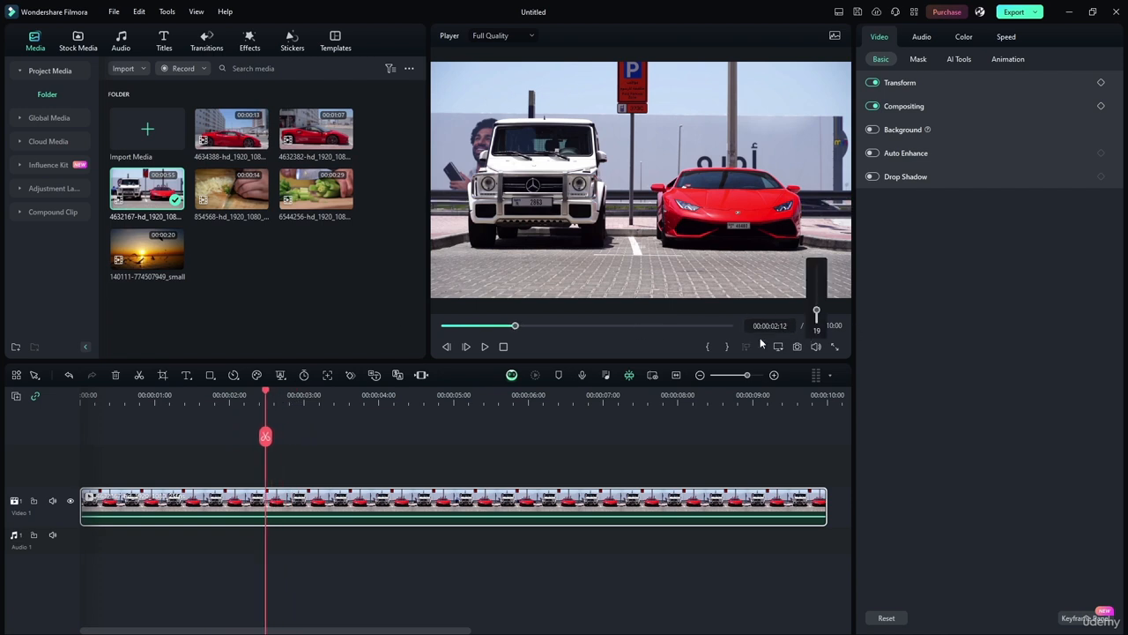
{"action": "left_click", "coordinate": [265, 435]}
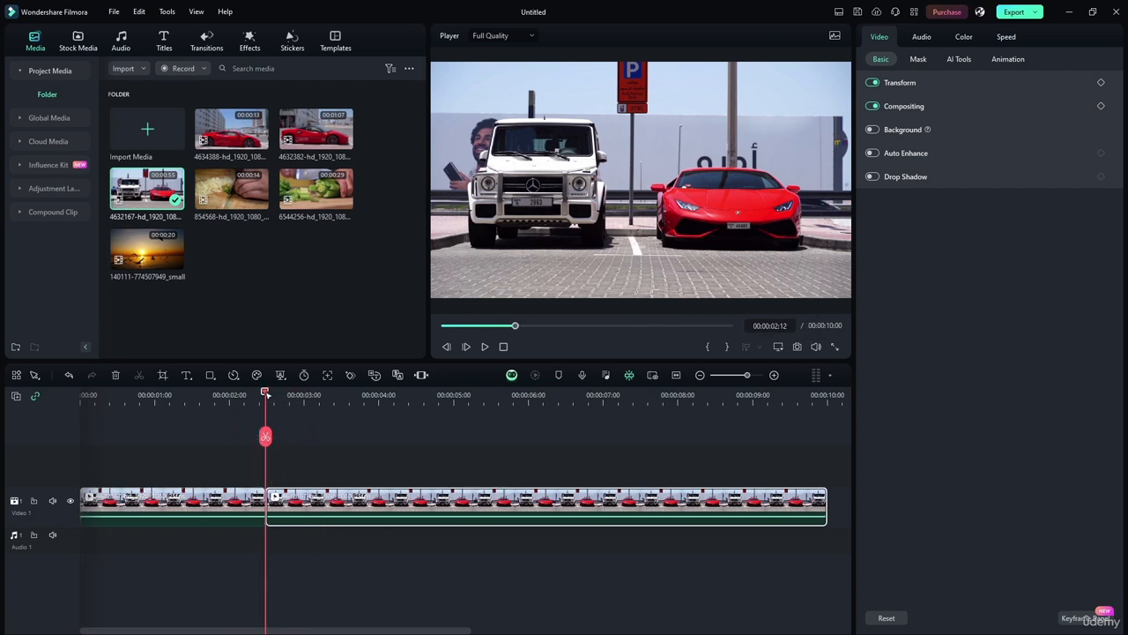
{"action": "left_click", "coordinate": [269, 396]}
{"action": "left_click_drag", "start_coordinate": [270, 397], "coordinate": [639, 405]}
{"action": "left_click", "coordinate": [453, 435]}
{"action": "key", "text": "ctrl+b"}
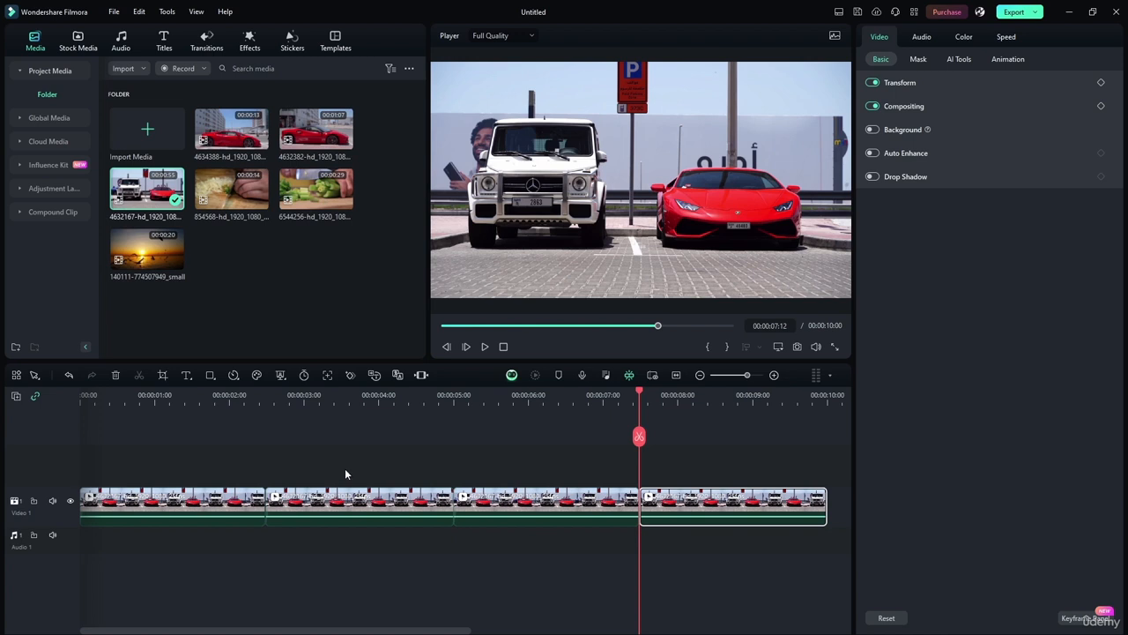
Step: Stagger the second, third and fourth segments onto their own tracks, Video 2, Video 3 and Video 4, keeping their timing
{"action": "left_click", "coordinate": [225, 502]}
{"action": "left_click_drag", "start_coordinate": [335, 501], "coordinate": [335, 462]}
{"action": "left_click", "coordinate": [533, 503]}
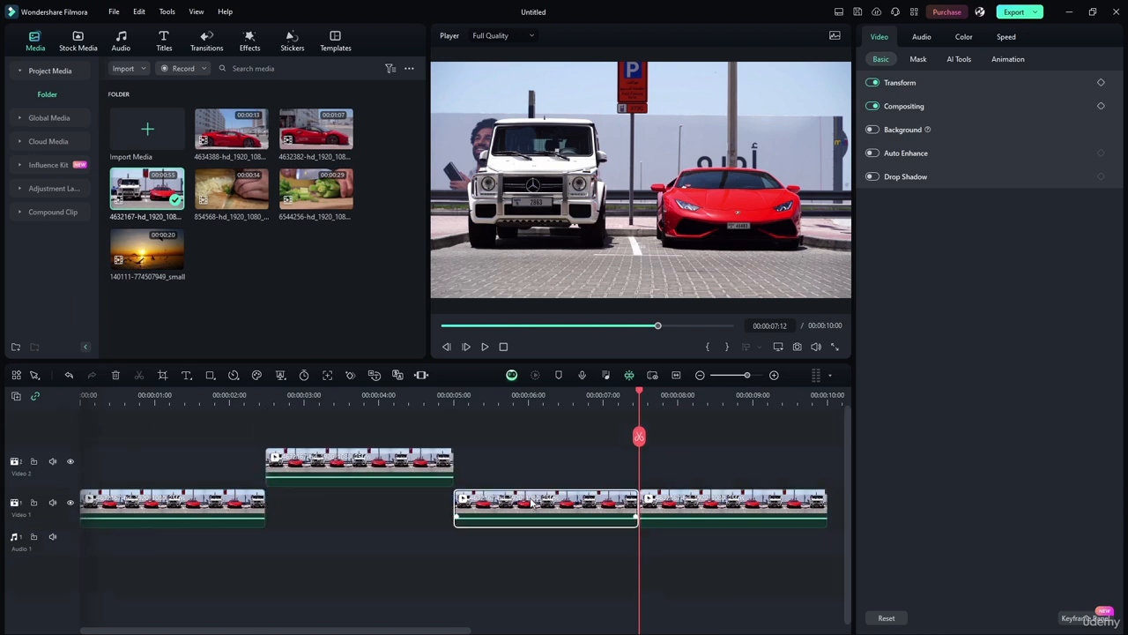
{"action": "left_click_drag", "start_coordinate": [533, 502], "coordinate": [533, 461]}
{"action": "left_click_drag", "start_coordinate": [695, 534], "coordinate": [704, 366]}
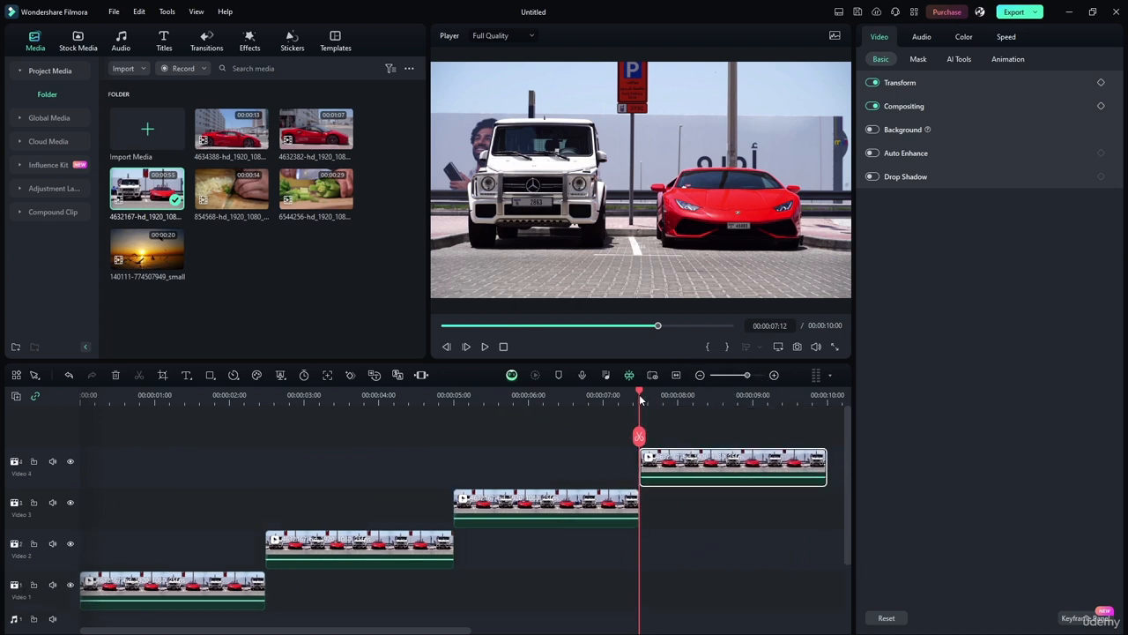
Step: Copy the first segment on Video 1 and paste the duplicate directly after it on the same track
{"action": "left_click_drag", "start_coordinate": [640, 400], "coordinate": [131, 377]}
{"action": "left_click", "coordinate": [199, 580]}
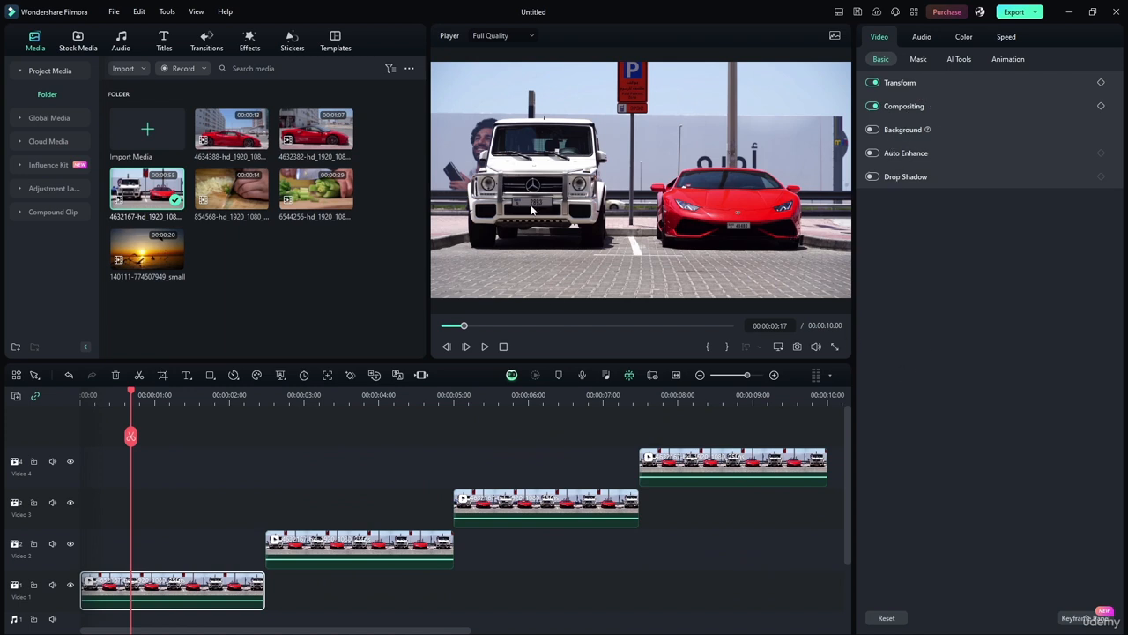
{"action": "scroll", "coordinate": [391, 431], "scroll_direction": "down", "scroll_amount": 2}
{"action": "scroll", "coordinate": [237, 414], "scroll_direction": "up", "scroll_amount": 2}
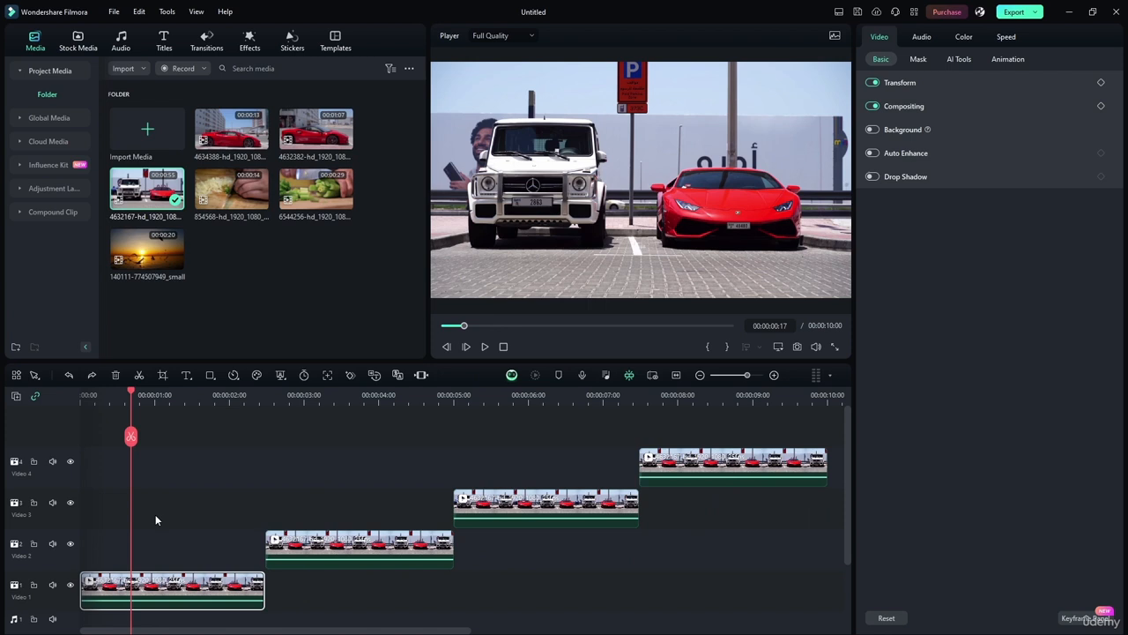
{"action": "left_click", "coordinate": [202, 401]}
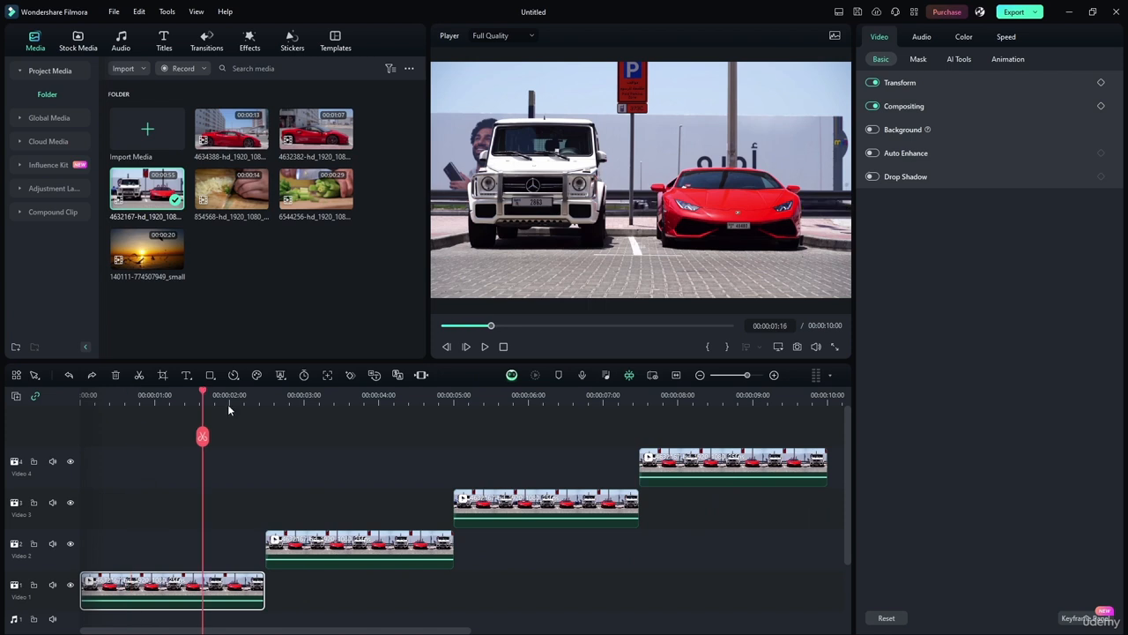
{"action": "key", "text": "ctrl+v"}
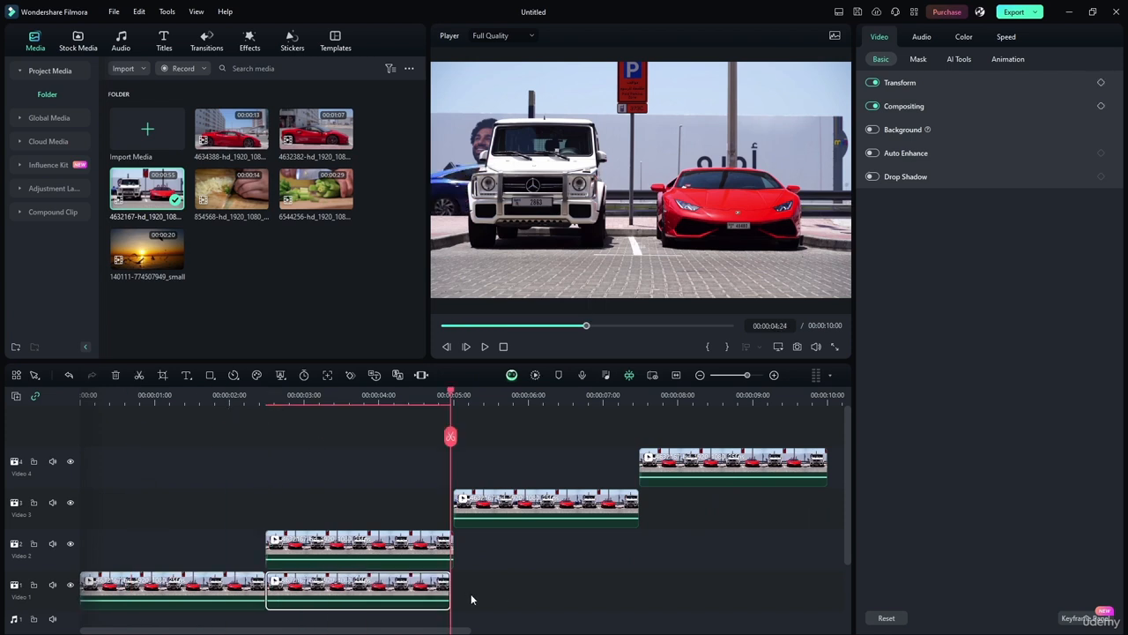
Step: Move the duplicate and the staggered segments up one track, and place the duplicate at the timeline start above the original segment
{"action": "left_click_drag", "start_coordinate": [421, 615], "coordinate": [684, 449]}
{"action": "left_click_drag", "start_coordinate": [419, 565], "coordinate": [422, 527]}
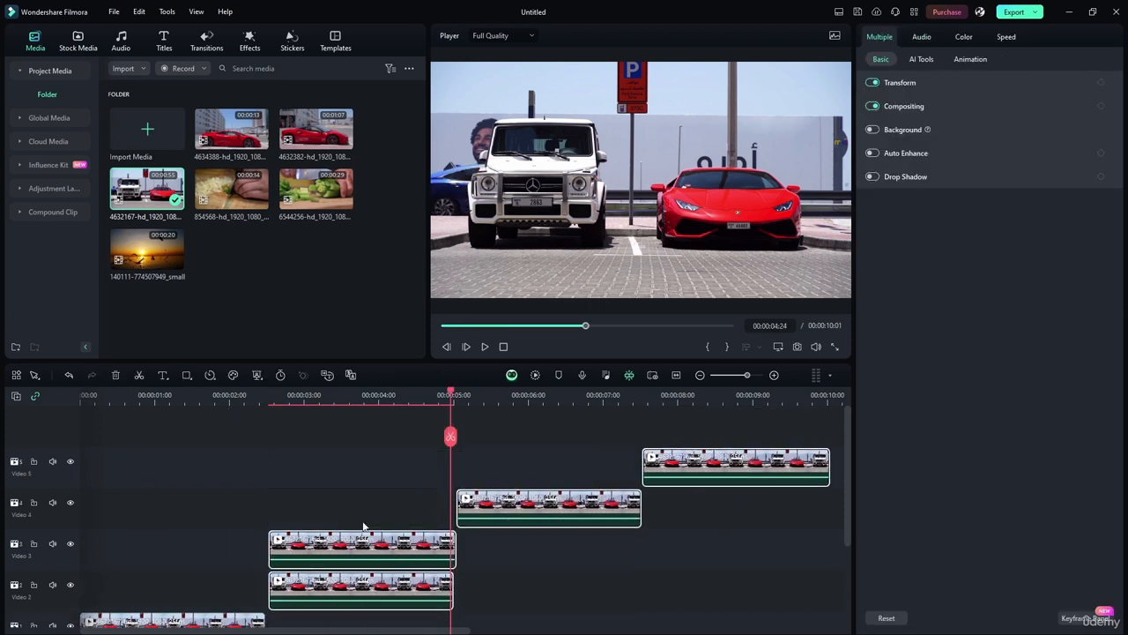
{"action": "left_click", "coordinate": [362, 518]}
{"action": "left_click_drag", "start_coordinate": [334, 593], "coordinate": [145, 589]}
{"action": "left_click", "coordinate": [209, 484]}
Step: Hide the Video 2 track that holds the duplicate segment
{"action": "scroll", "coordinate": [228, 471], "scroll_direction": "down", "scroll_amount": 3}
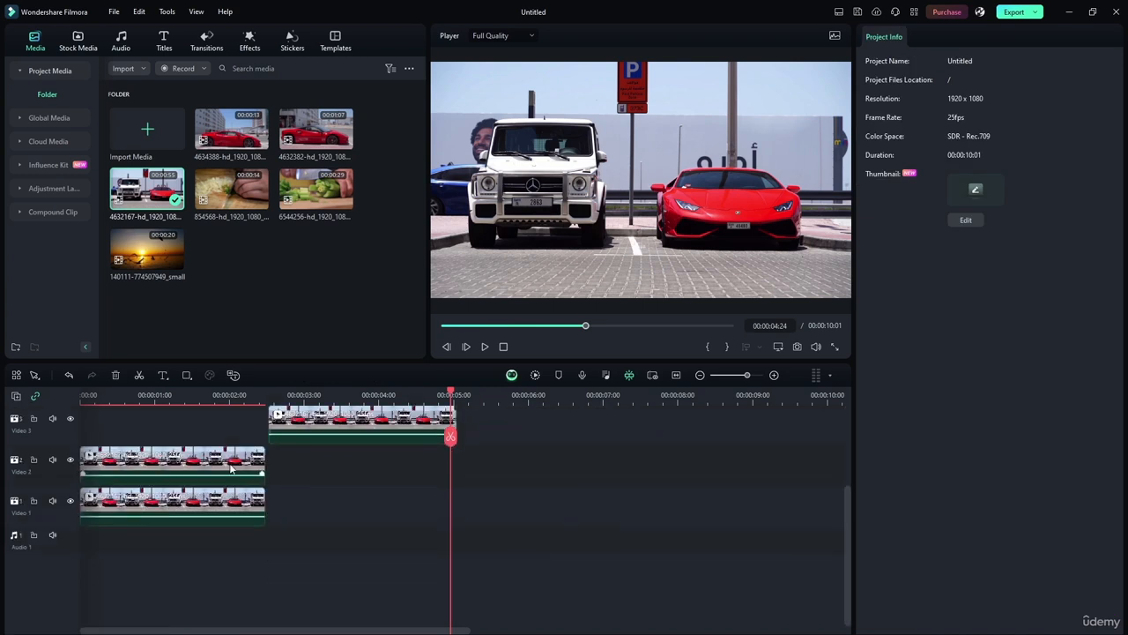
{"action": "left_click", "coordinate": [231, 469]}
{"action": "left_click", "coordinate": [70, 459]}
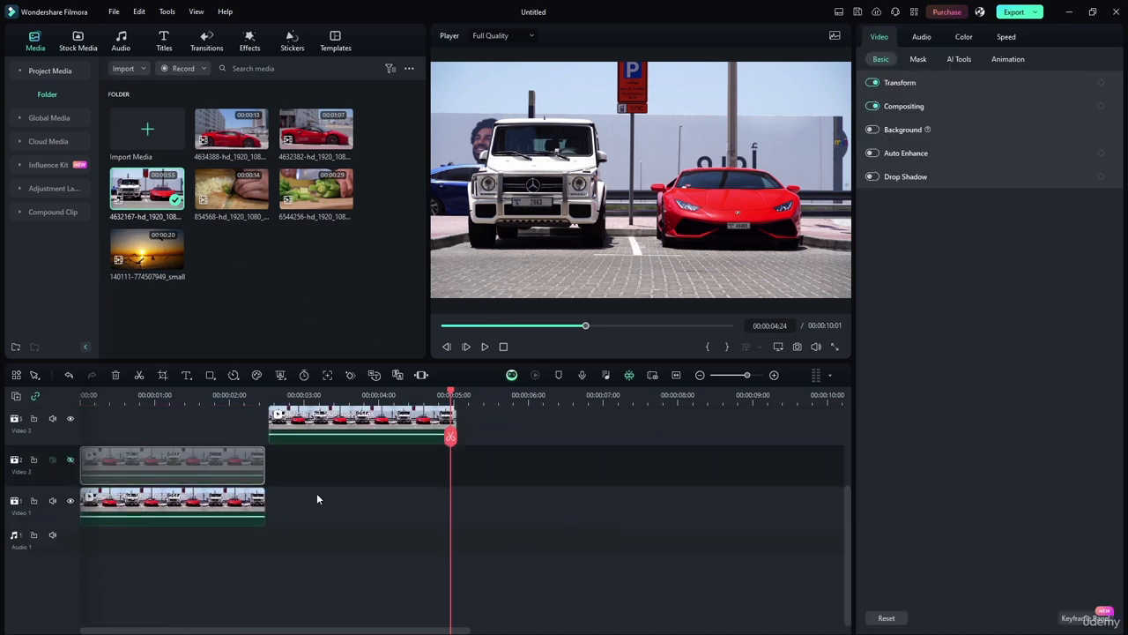
Step: Expand the Transform settings of the first segment on Video 1, unlink its scale axes, and scale X to 77.29% and Y to 83.09%
{"action": "left_click", "coordinate": [242, 503]}
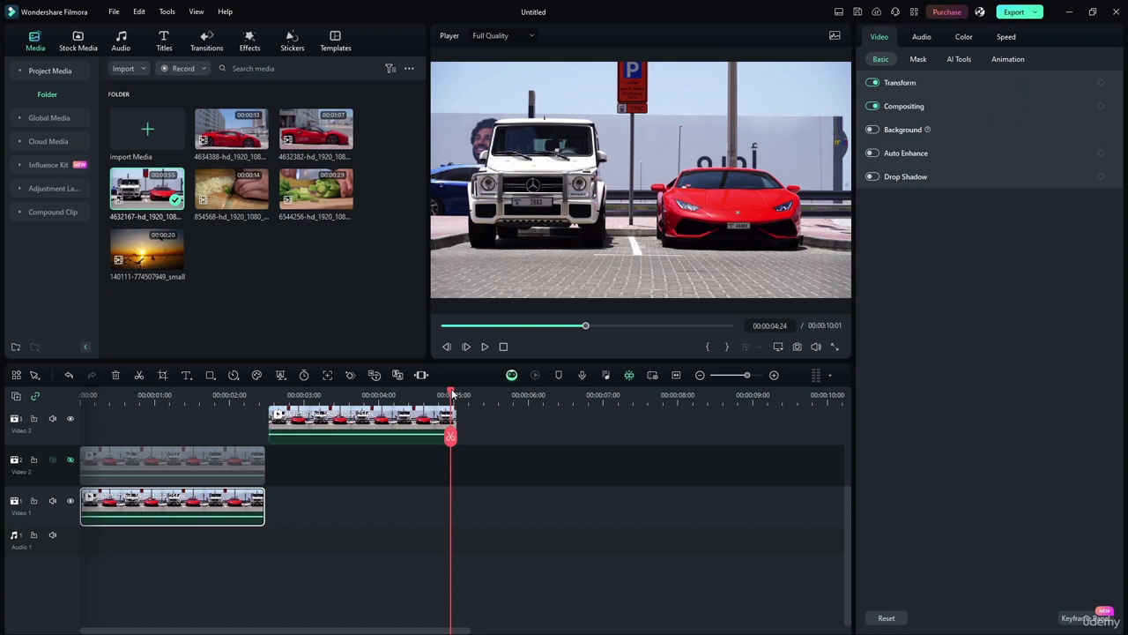
{"action": "left_click_drag", "start_coordinate": [453, 394], "coordinate": [173, 394]}
{"action": "left_click", "coordinate": [920, 84]}
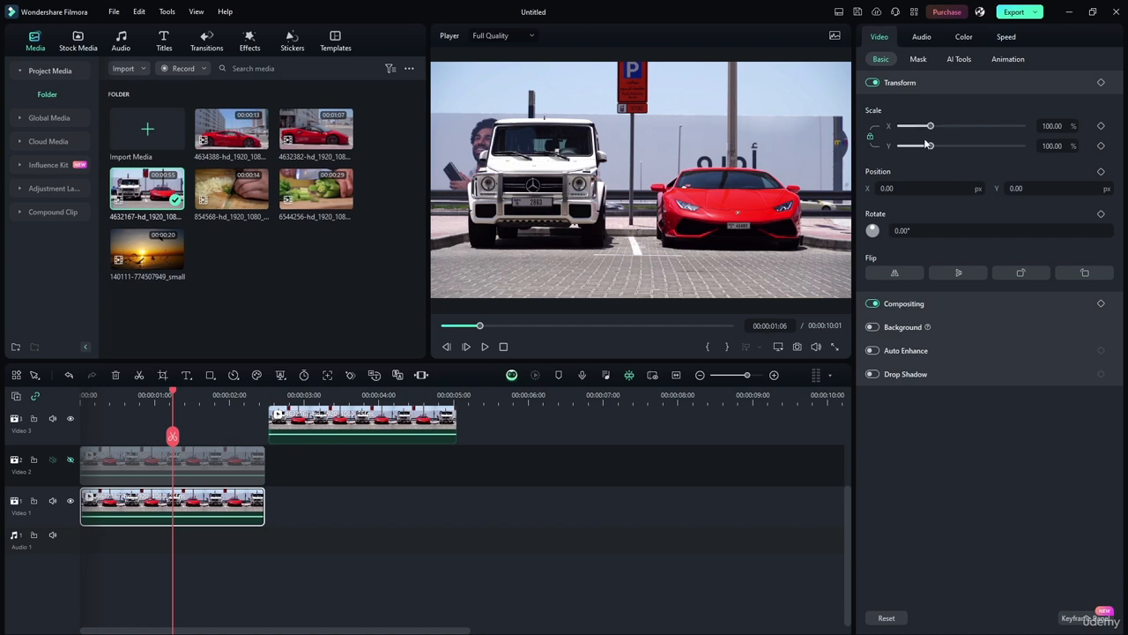
{"action": "mouse_move", "coordinate": [929, 126]}
{"action": "left_mouse_down"}
{"action": "mouse_move", "coordinate": [957, 128]}
{"action": "mouse_move", "coordinate": [923, 128]}
{"action": "mouse_move", "coordinate": [930, 147]}
{"action": "mouse_move", "coordinate": [944, 145]}
{"action": "mouse_move", "coordinate": [926, 142]}
{"action": "left_mouse_up"}
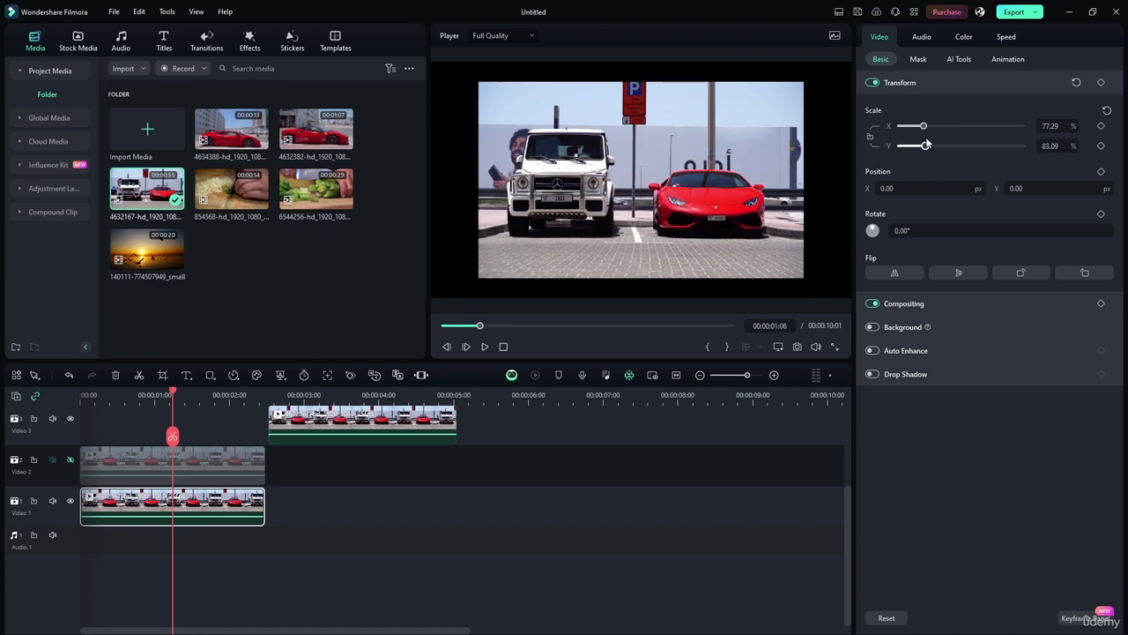
Step: Stretch the segment's edges in the preview until it fills the frame at 100% scale in X and Y
{"action": "left_click", "coordinate": [730, 178]}
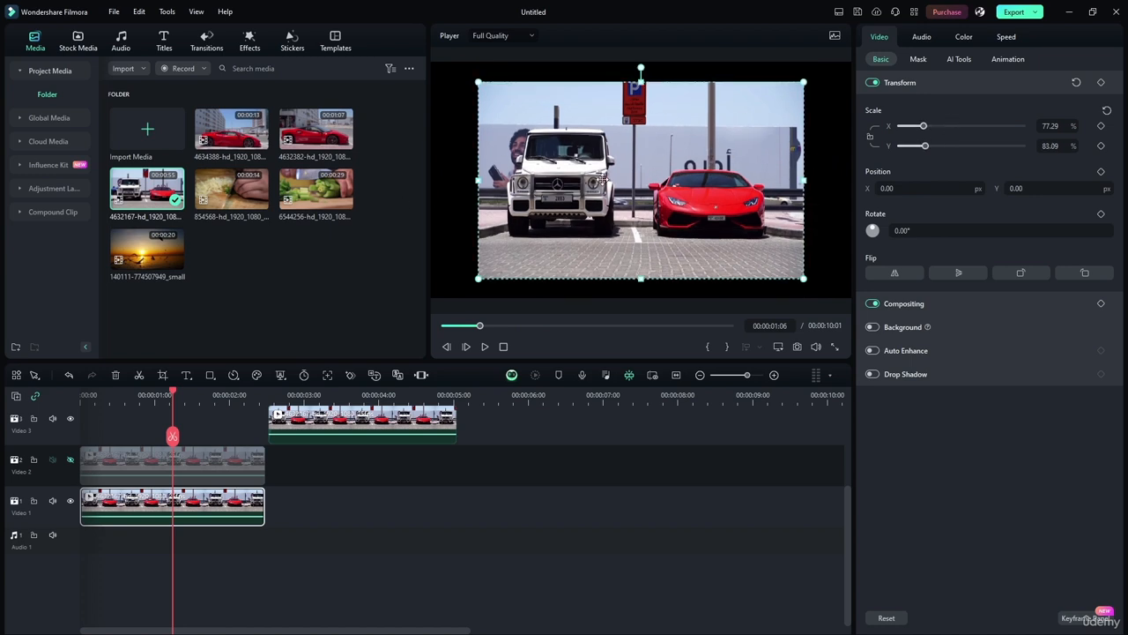
{"action": "left_click_drag", "start_coordinate": [642, 85], "coordinate": [641, 66]}
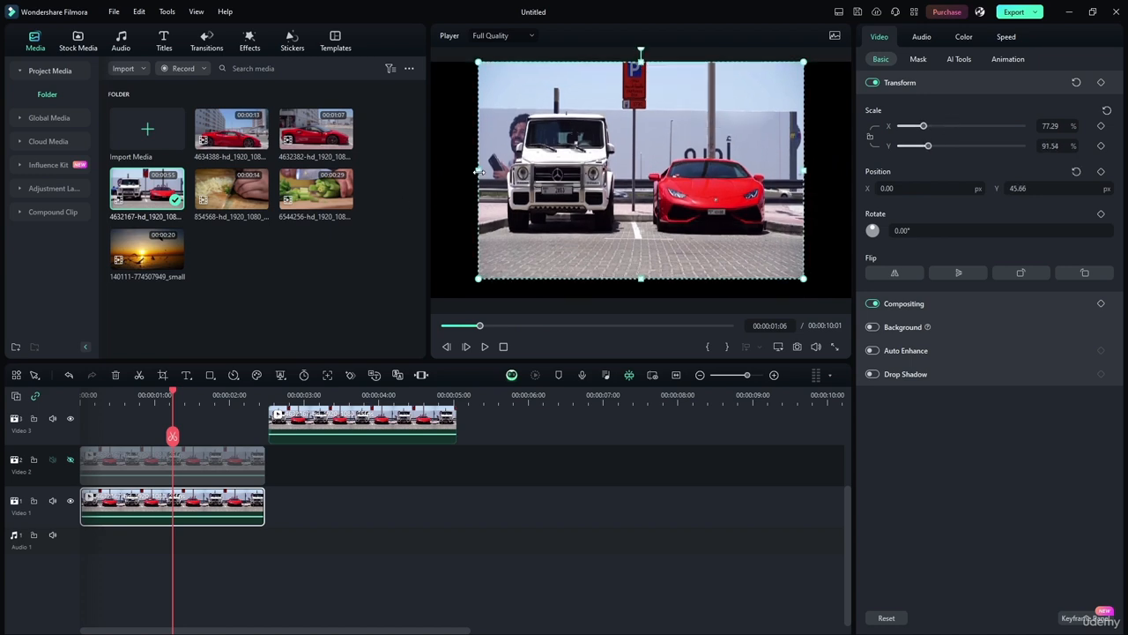
{"action": "left_click_drag", "start_coordinate": [478, 170], "coordinate": [432, 164]}
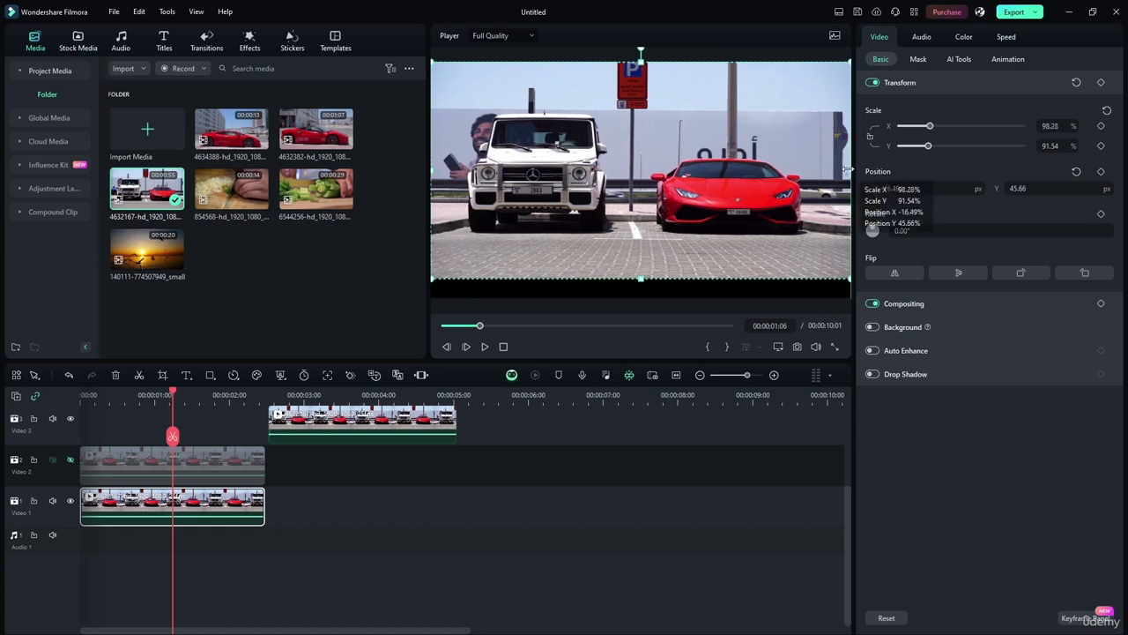
{"action": "left_click_drag", "start_coordinate": [803, 170], "coordinate": [850, 170]}
{"action": "left_click_drag", "start_coordinate": [647, 284], "coordinate": [647, 306]}
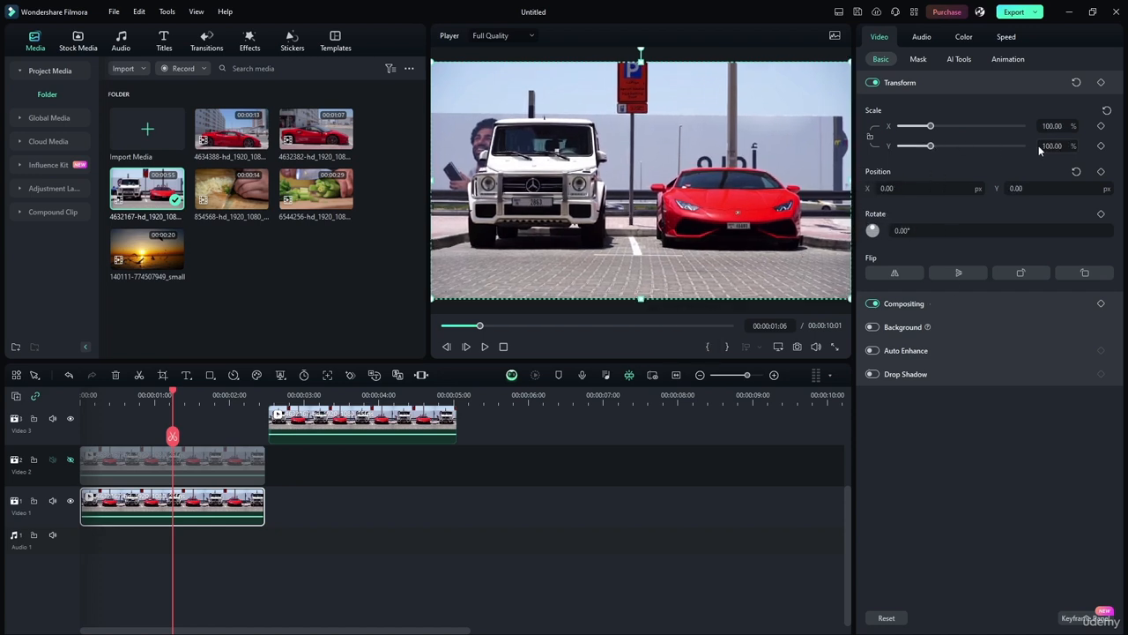
Step: Reduce the segment's vertical scale alone, trying 83.09%, 70% and 80%
{"action": "left_click_drag", "start_coordinate": [936, 150], "coordinate": [926, 150]}
{"action": "left_click", "coordinate": [1073, 147]}
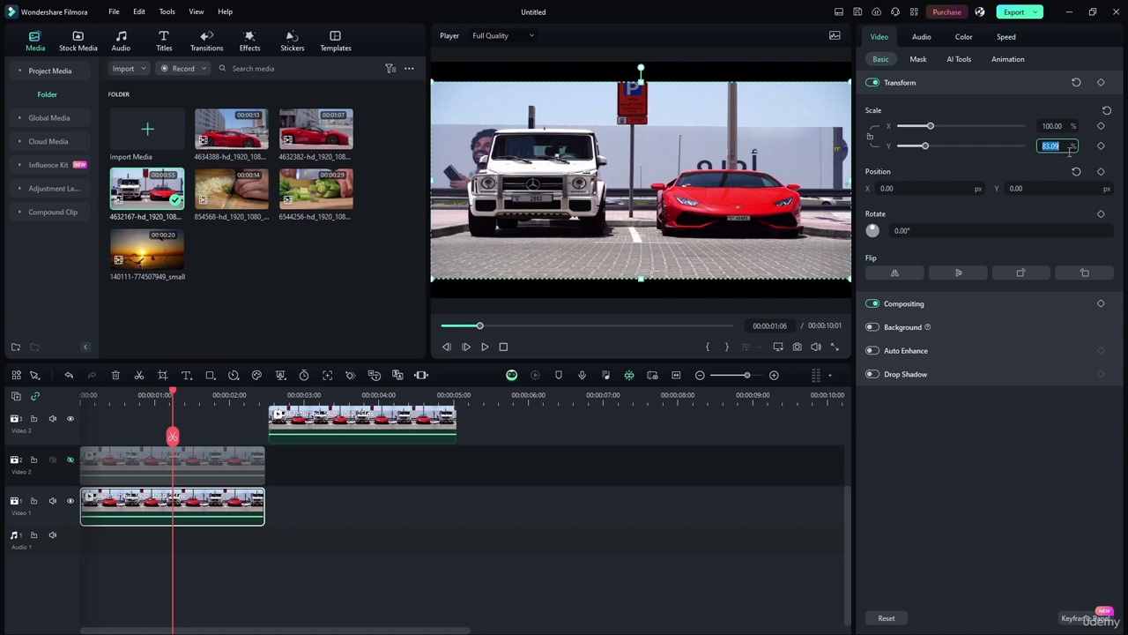
{"action": "type", "text": "70"}
{"action": "key", "text": "Return"}
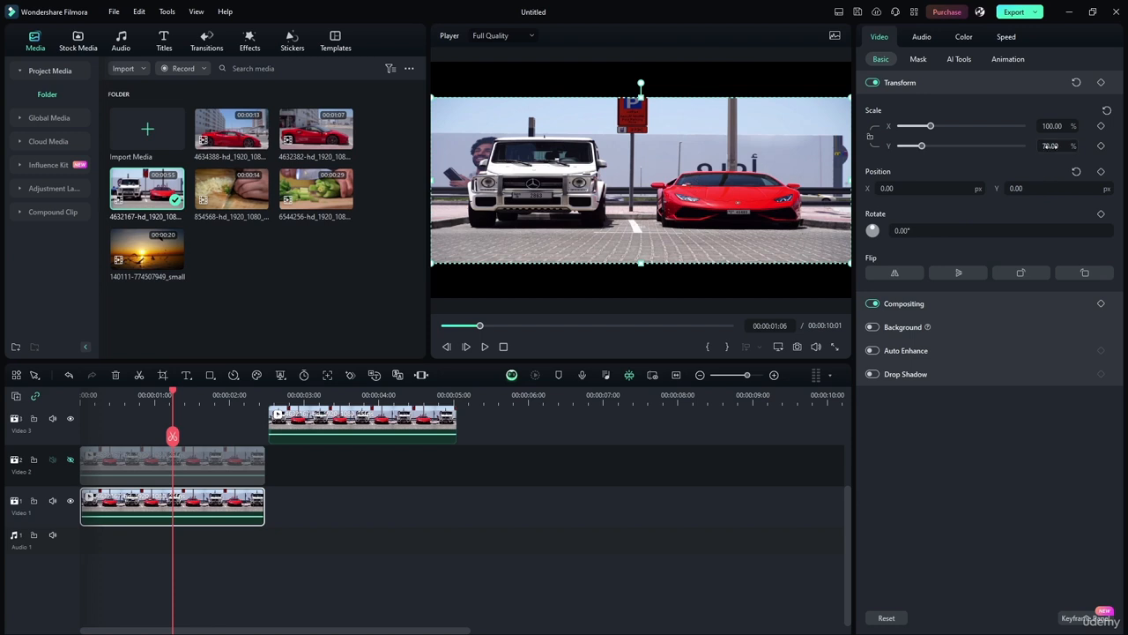
{"action": "left_click", "coordinate": [1050, 145]}
{"action": "type", "text": "80"}
{"action": "key", "text": "Return"}
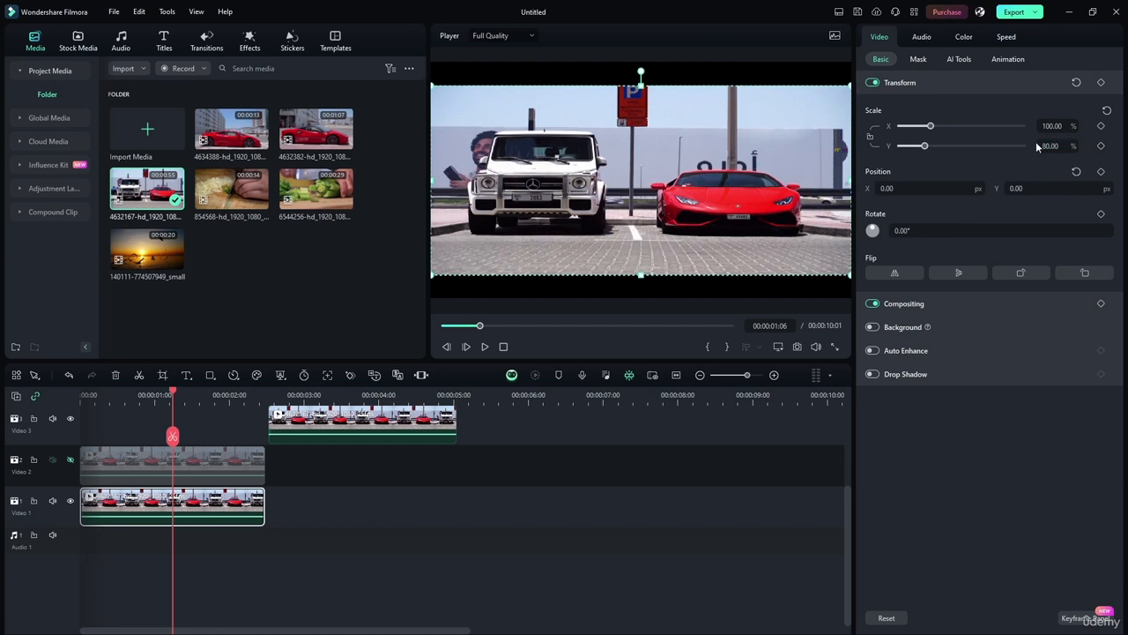
Step: Set the segment's vertical scale to 85% for black bars above and below the picture
{"action": "left_click", "coordinate": [1070, 144]}
{"action": "type", "text": "85"}
{"action": "key", "text": "Return"}
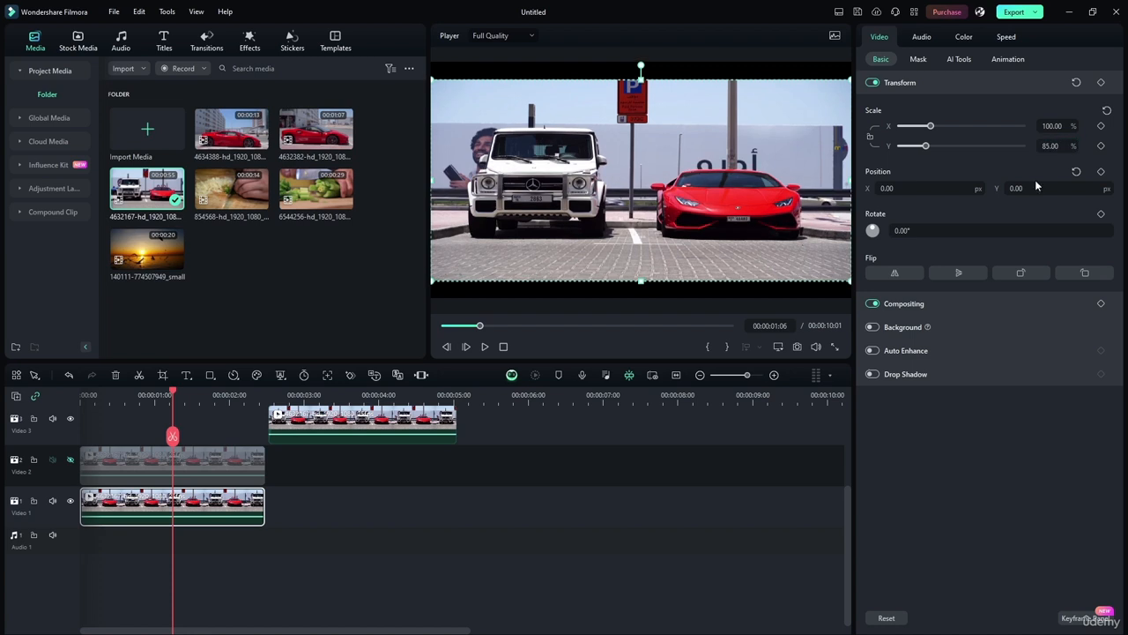
{"action": "left_click", "coordinate": [628, 306]}
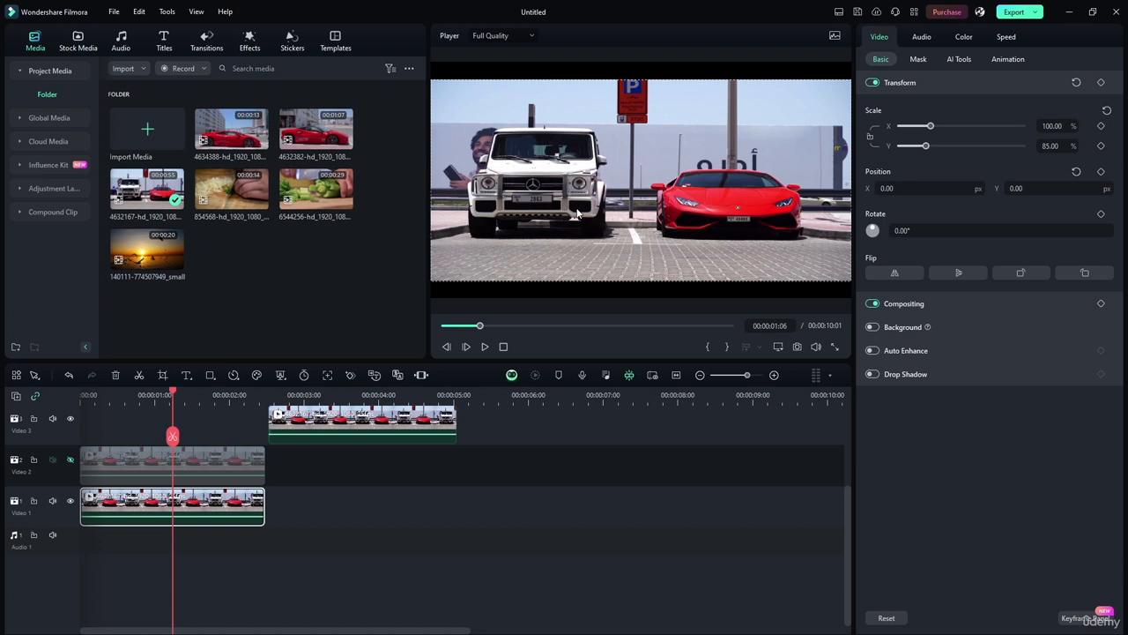
{"action": "left_click", "coordinate": [670, 242]}
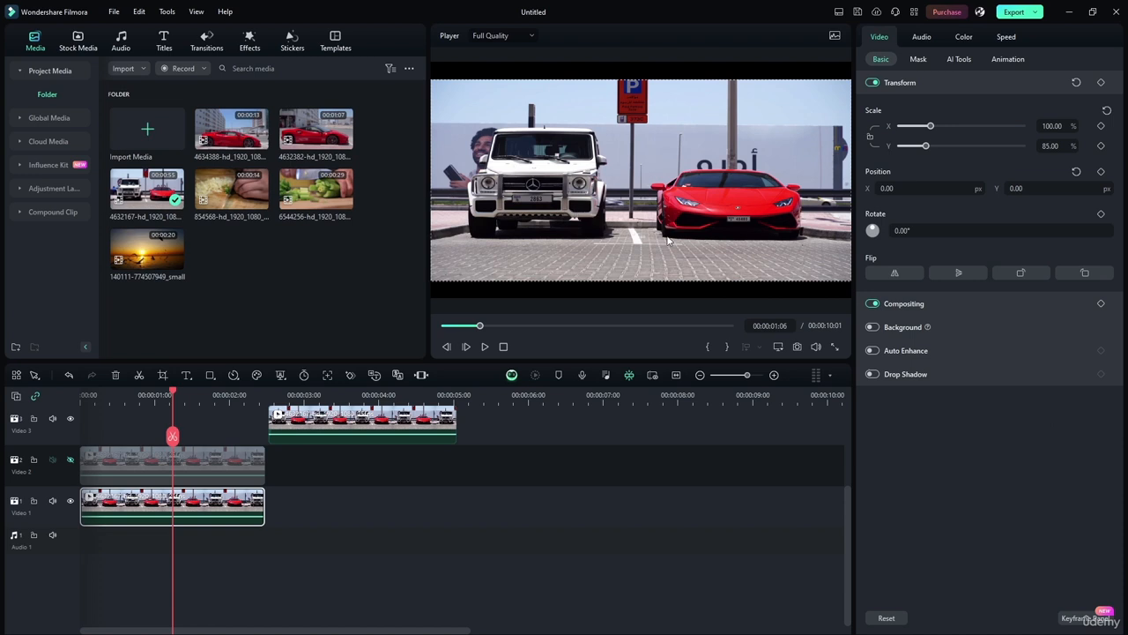
Step: Try shifting the segment's X and Y position, and reset both values to 0
{"action": "left_click_drag", "start_coordinate": [940, 186], "coordinate": [1038, 190]}
{"action": "left_click", "coordinate": [931, 192]}
{"action": "type", "text": "0"}
{"action": "key", "text": "Return"}
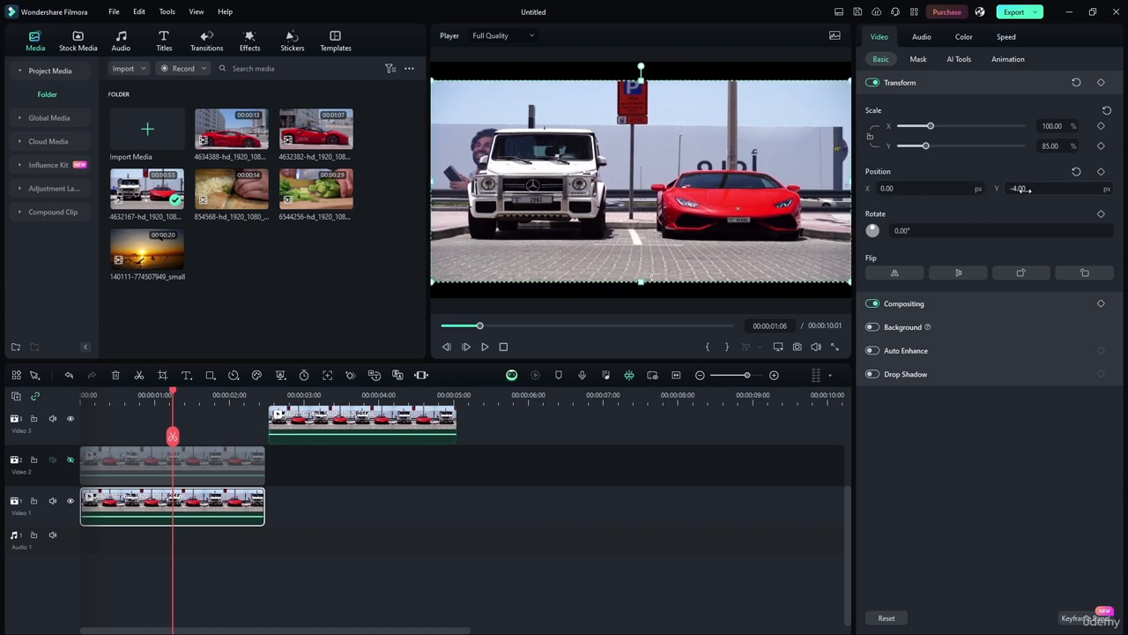
{"action": "left_click", "coordinate": [1020, 189]}
{"action": "type", "text": "0"}
{"action": "key", "text": "Return"}
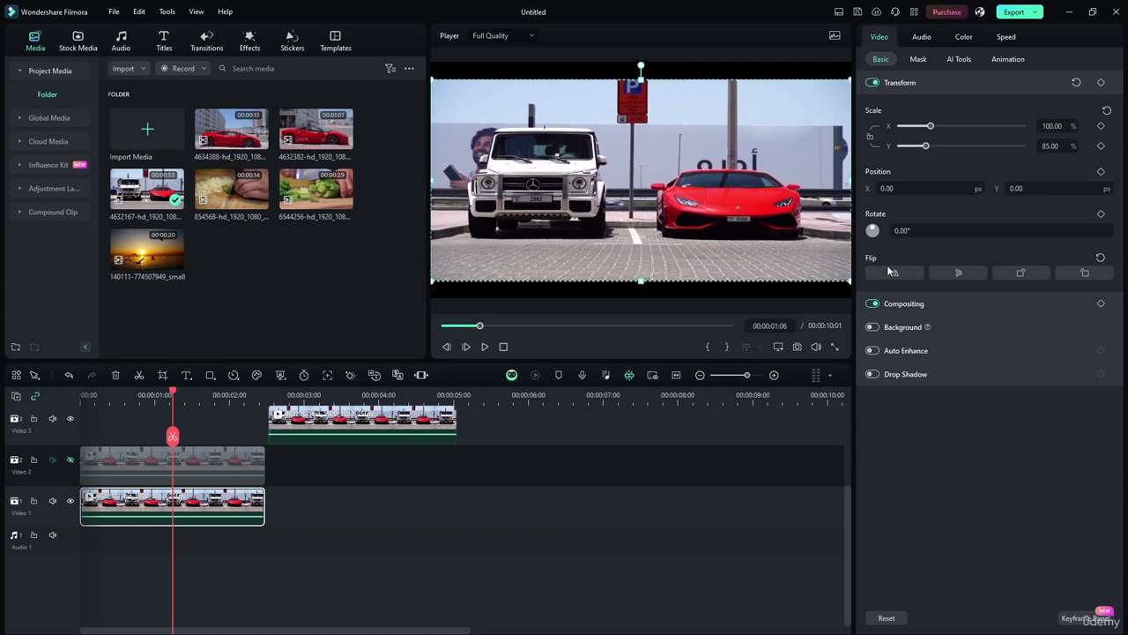
Step: Try the horizontal and vertical flips on the segment, reverting each one
{"action": "left_click", "coordinate": [890, 271]}
{"action": "left_click", "coordinate": [890, 271]}
{"action": "left_click", "coordinate": [917, 274]}
{"action": "left_click", "coordinate": [917, 275]}
{"action": "left_click", "coordinate": [958, 272]}
{"action": "left_click", "coordinate": [959, 272]}
Step: Rotate the segment in 90° steps through a full turn in each direction
{"action": "left_click", "coordinate": [1009, 273]}
{"action": "left_click", "coordinate": [1009, 273]}
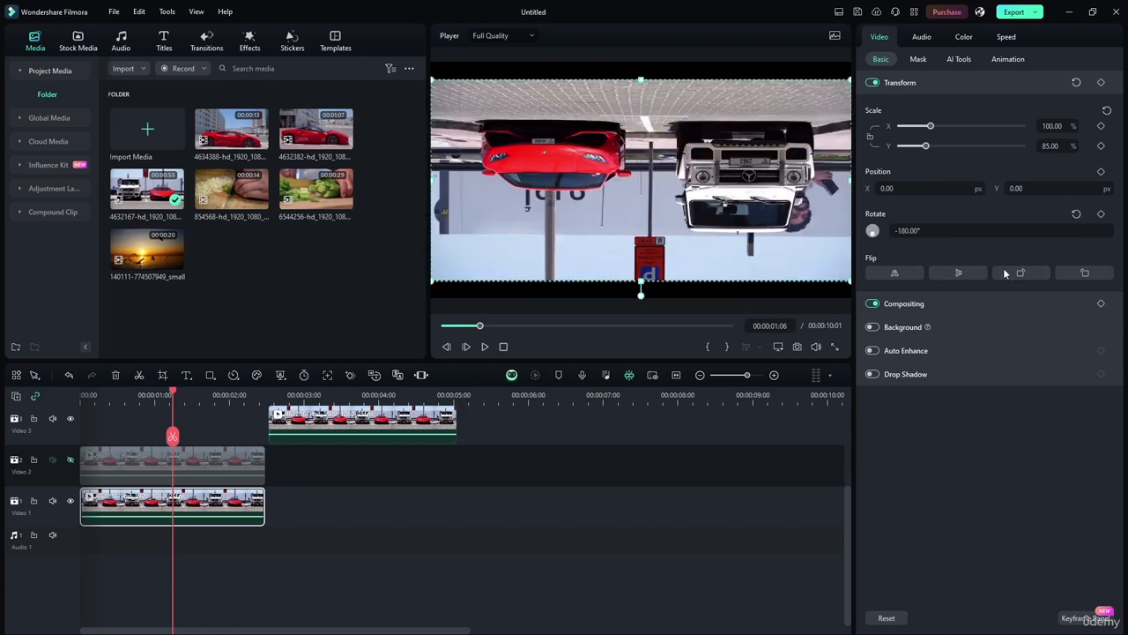
{"action": "left_click", "coordinate": [1005, 273]}
{"action": "left_click", "coordinate": [1006, 274]}
{"action": "left_click", "coordinate": [1084, 273]}
{"action": "left_click", "coordinate": [1084, 274]}
{"action": "left_click", "coordinate": [1084, 274]}
{"action": "left_click", "coordinate": [1084, 274]}
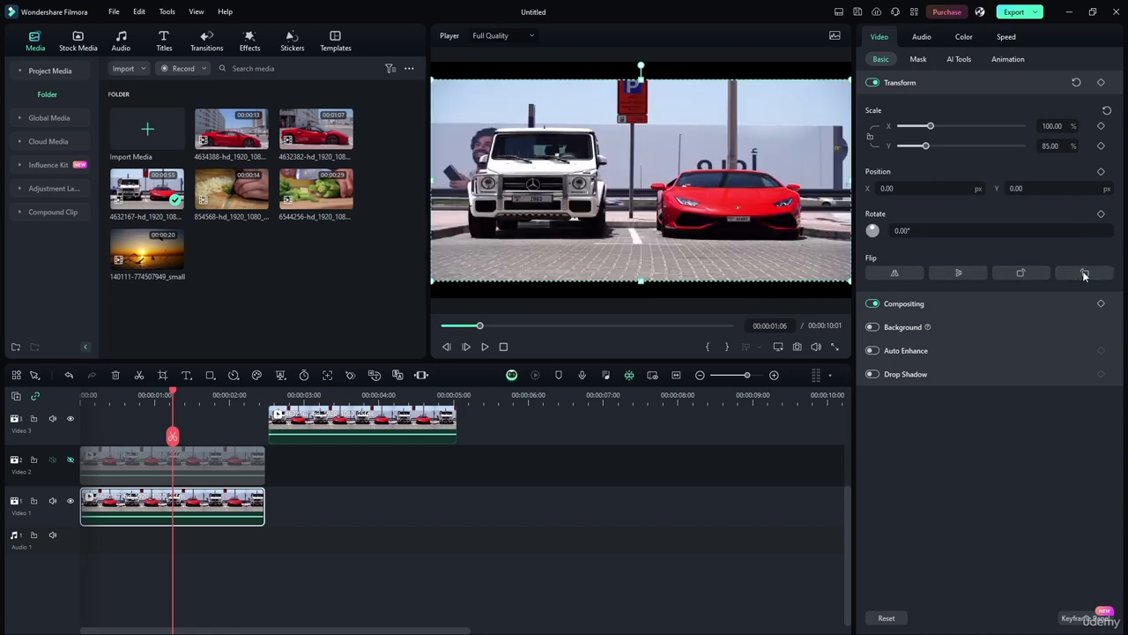
Step: Try a free rotation combined with a vertical flip and 90° turns, and restore the rotation to 0° with the flip removed
{"action": "left_click_drag", "start_coordinate": [873, 229], "coordinate": [901, 251]}
{"action": "left_click", "coordinate": [955, 273]}
{"action": "left_click", "coordinate": [1034, 277]}
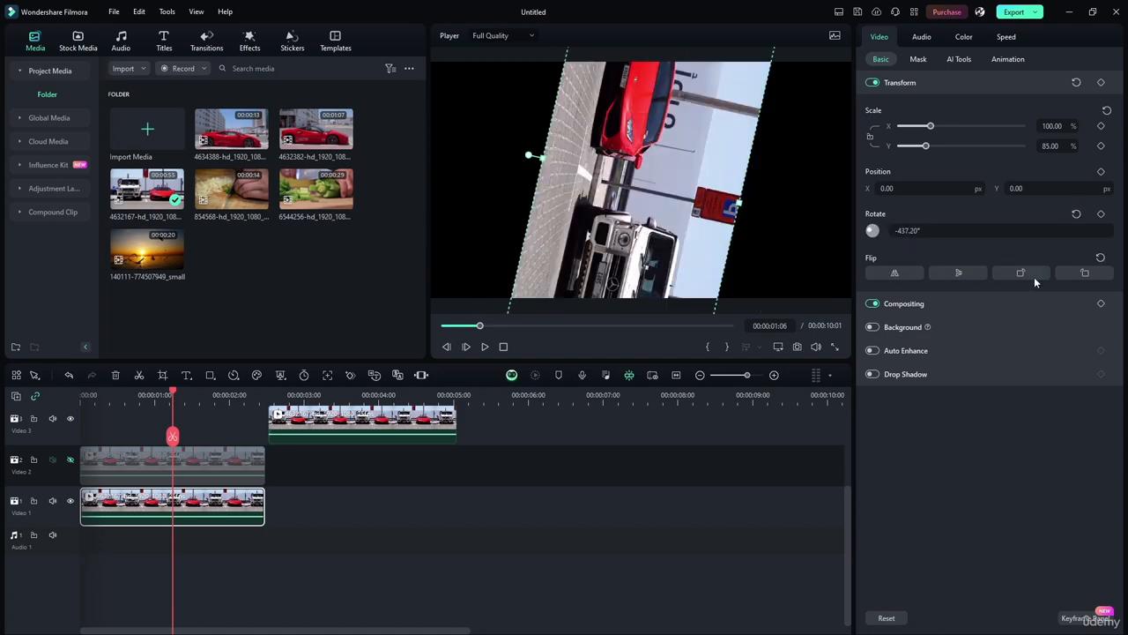
{"action": "left_click", "coordinate": [1034, 277]}
{"action": "left_click", "coordinate": [1026, 233]}
{"action": "type", "text": "0"}
{"action": "key", "text": "Return"}
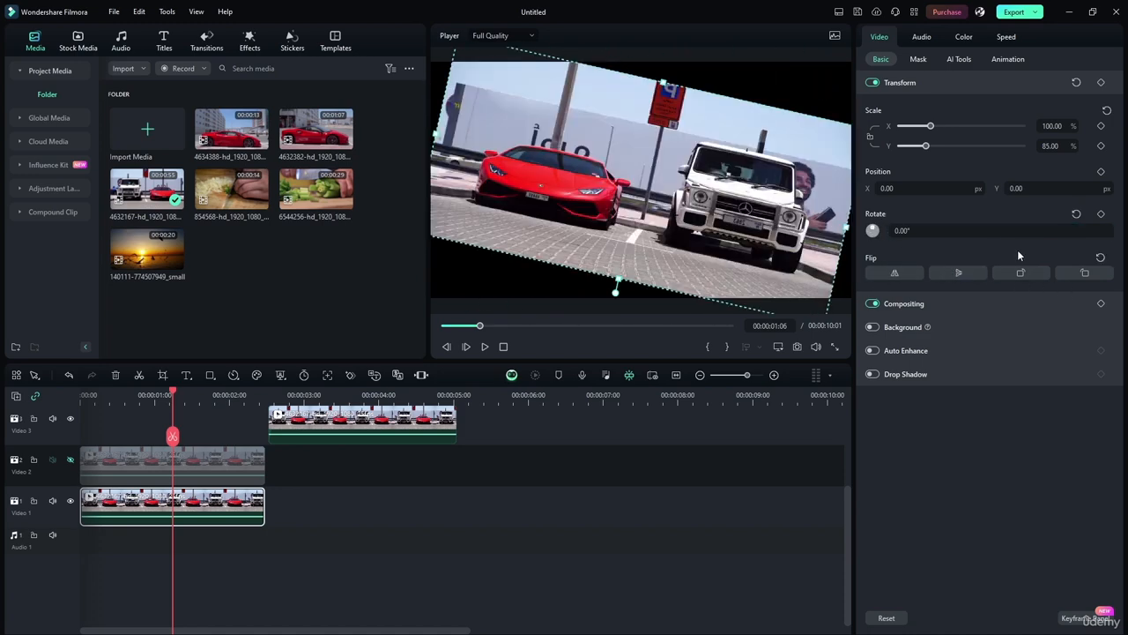
{"action": "left_click", "coordinate": [952, 272]}
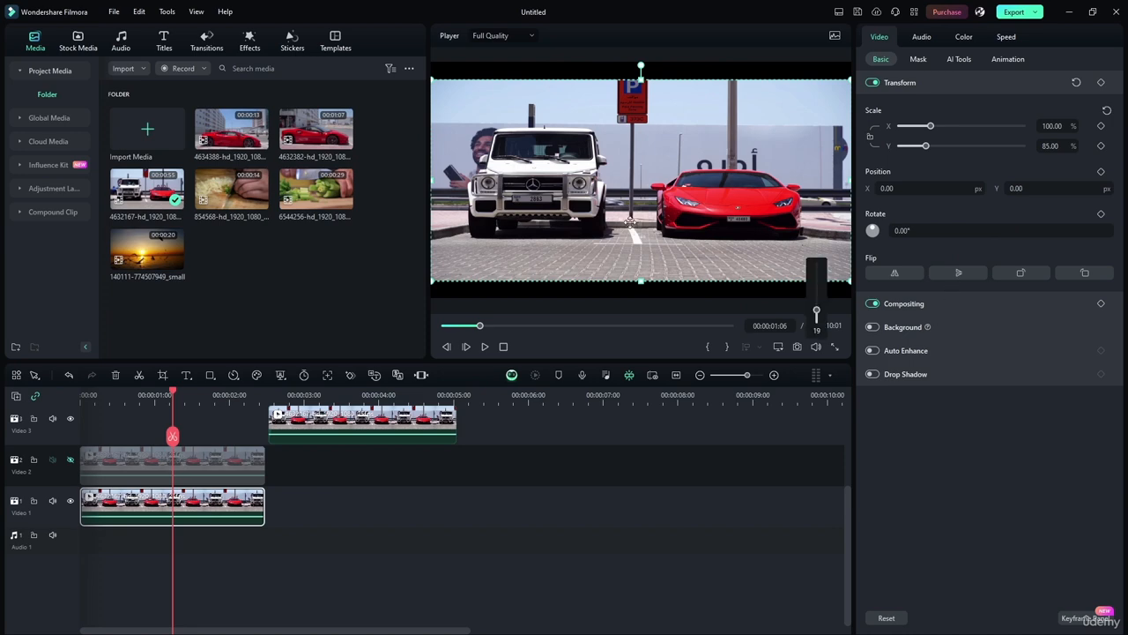
Step: Link the X and Y scale, shrink the segment proportionally to 65.93% by 56.04%, and set scale X to 100%
{"action": "left_click", "coordinate": [870, 137]}
{"action": "mouse_move", "coordinate": [925, 145]}
{"action": "left_mouse_down"}
{"action": "mouse_move", "coordinate": [938, 147]}
{"action": "mouse_move", "coordinate": [918, 147]}
{"action": "left_mouse_up"}
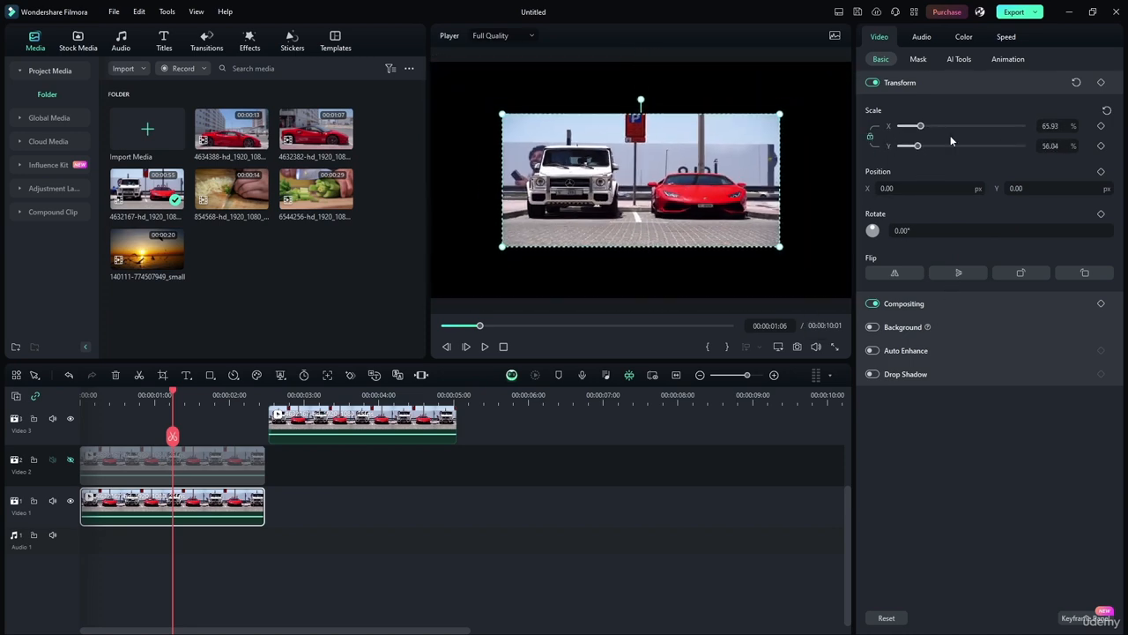
{"action": "left_click", "coordinate": [1056, 127]}
{"action": "type", "text": "100"}
{"action": "key", "text": "Return"}
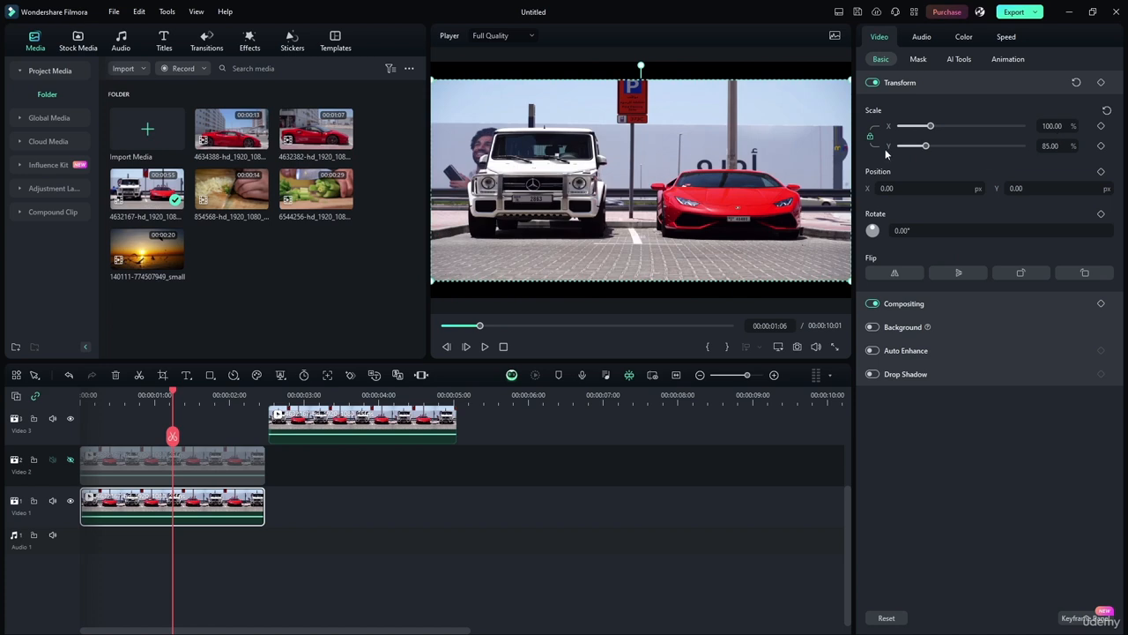
Step: Try a scale Y of 100% on the first segment, undo it, and switch the X/Y scale link off and on
{"action": "left_click", "coordinate": [1062, 147]}
{"action": "type", "text": "100"}
{"action": "key", "text": "Return"}
{"action": "key", "text": "ctrl+z"}
{"action": "left_click", "coordinate": [869, 138]}
{"action": "left_click", "coordinate": [871, 138]}
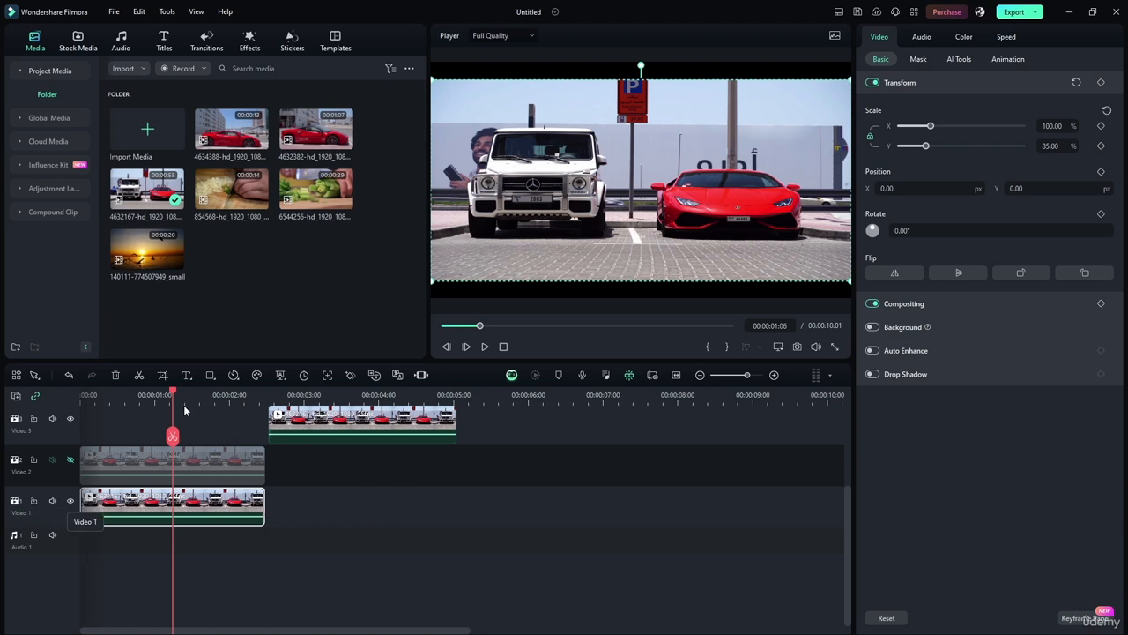
{"action": "mouse_move", "coordinate": [175, 392]}
{"action": "left_mouse_down"}
{"action": "mouse_move", "coordinate": [318, 386]}
{"action": "mouse_move", "coordinate": [174, 393]}
{"action": "left_mouse_up"}
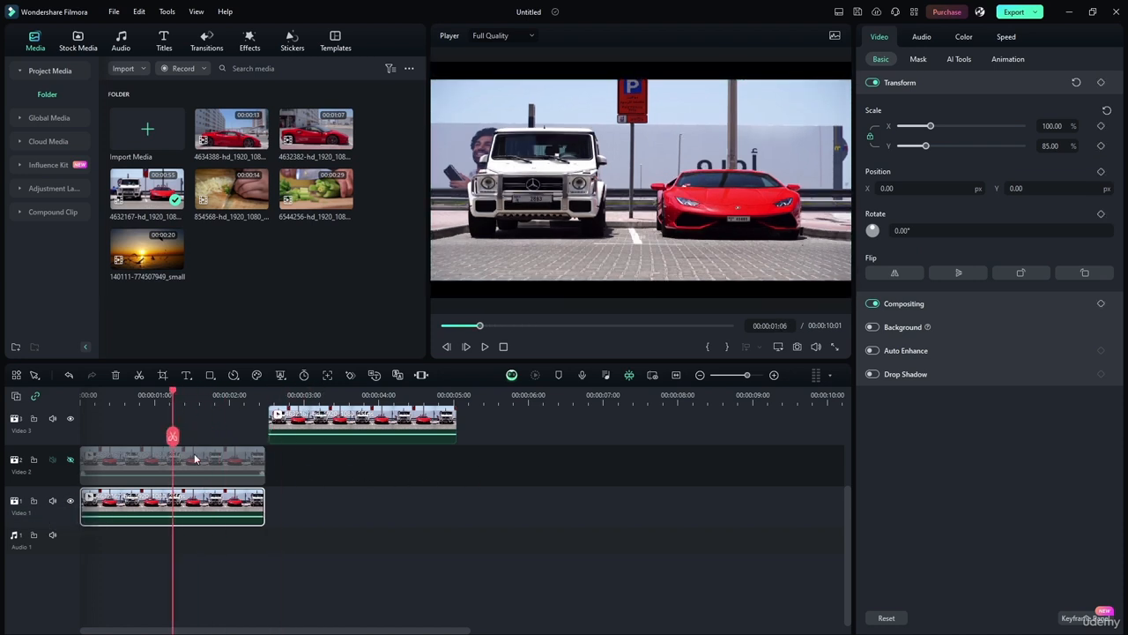
Step: Delete the hidden segment on Video 2, shift the remaining segments into a staggered sequence after the first, and show the Video 2 track
{"action": "left_click", "coordinate": [221, 457]}
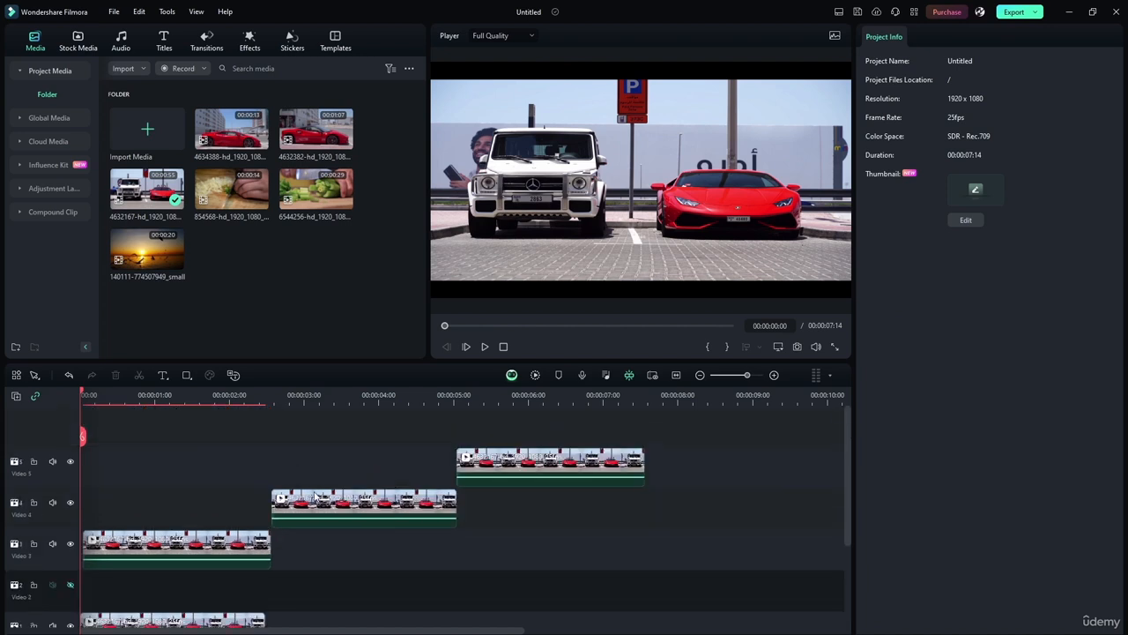
{"action": "left_click_drag", "start_coordinate": [215, 585], "coordinate": [434, 504]}
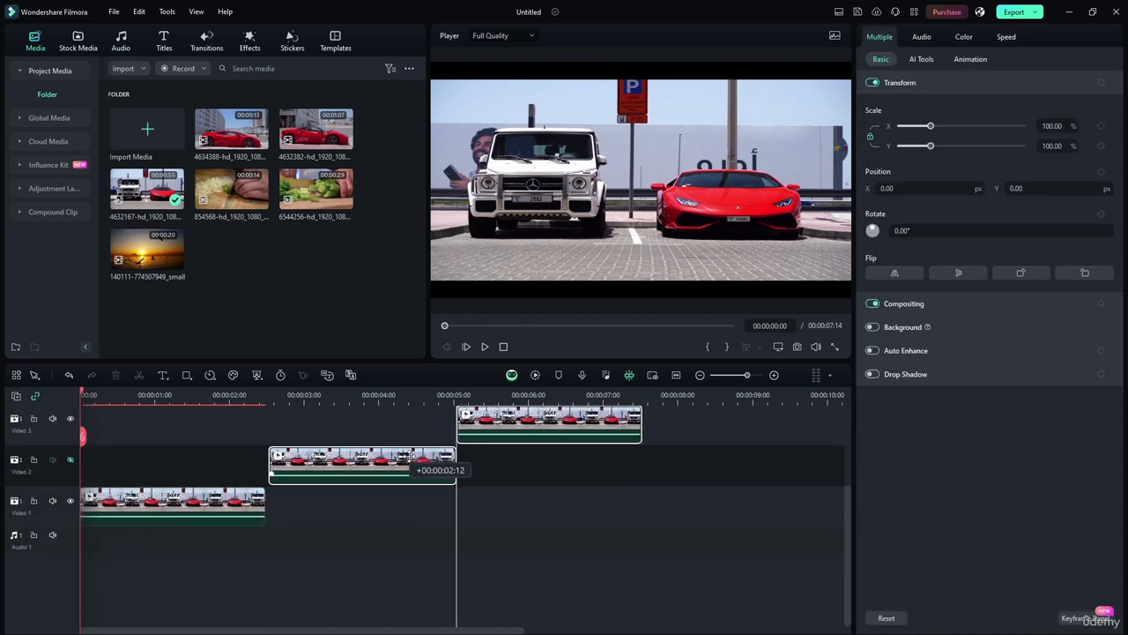
{"action": "left_click_drag", "start_coordinate": [407, 459], "coordinate": [404, 458]}
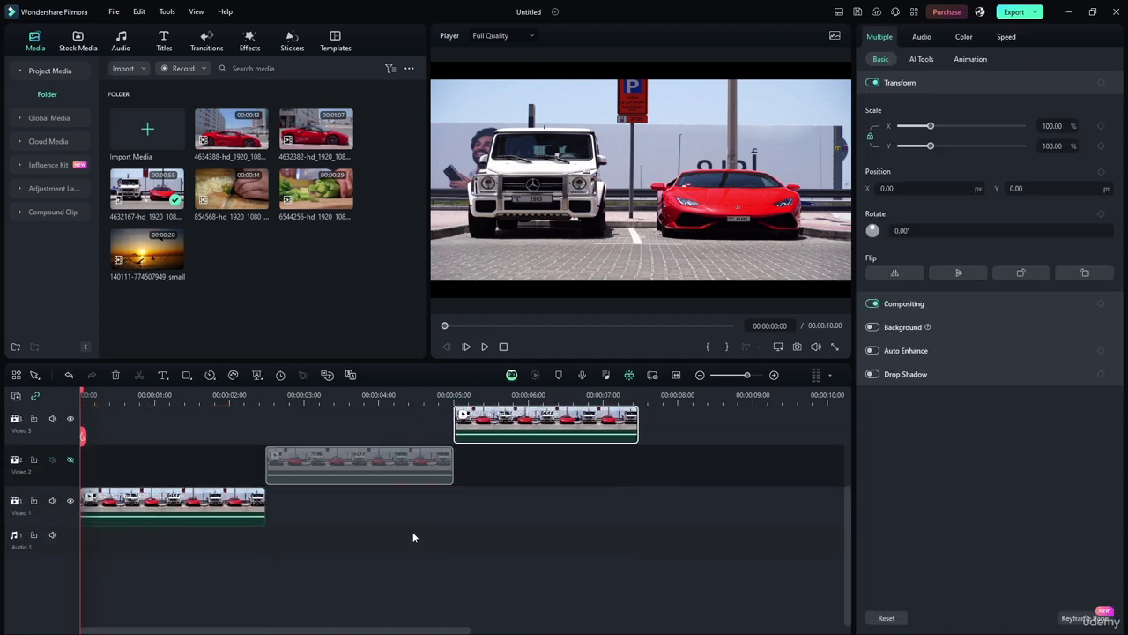
{"action": "left_click", "coordinate": [71, 460]}
Step: Turn on the Background for the first segment, preview it with the picture offset to about 340.56, -383.46 px, and restore the position to 0
{"action": "left_click", "coordinate": [177, 507]}
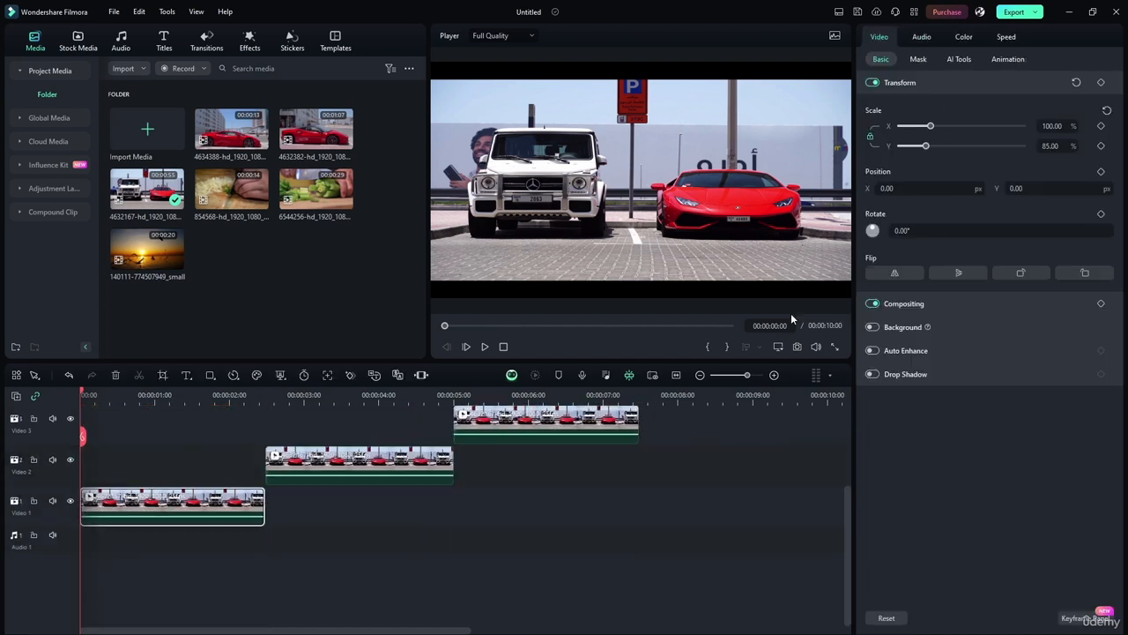
{"action": "left_click", "coordinate": [873, 327]}
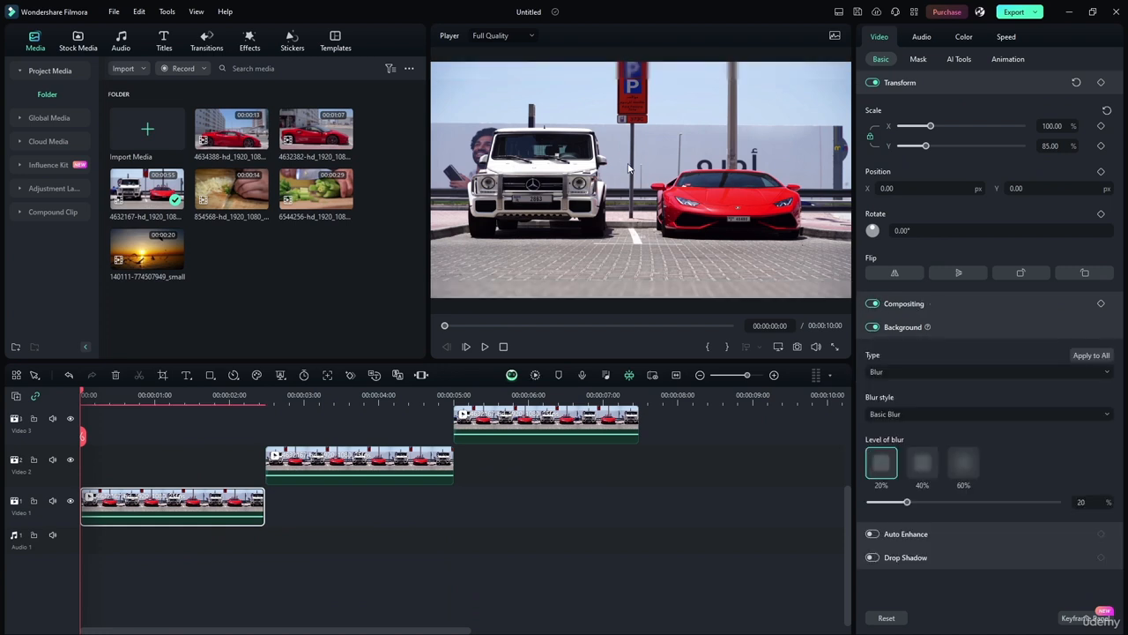
{"action": "left_click_drag", "start_coordinate": [635, 150], "coordinate": [669, 234]}
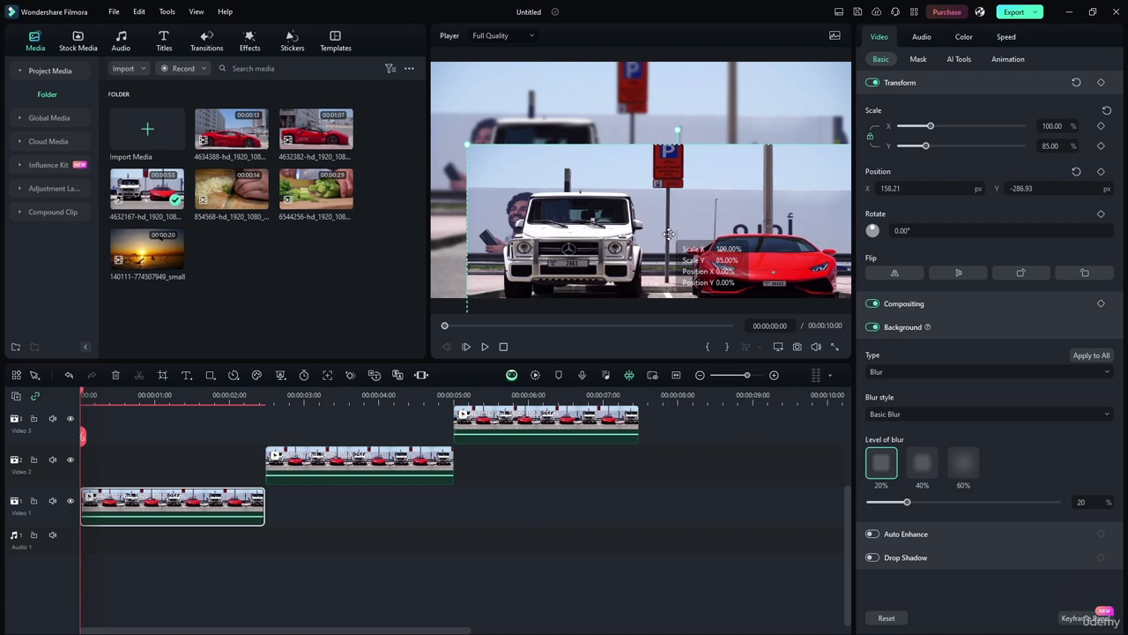
{"action": "left_click_drag", "start_coordinate": [669, 233], "coordinate": [706, 258]}
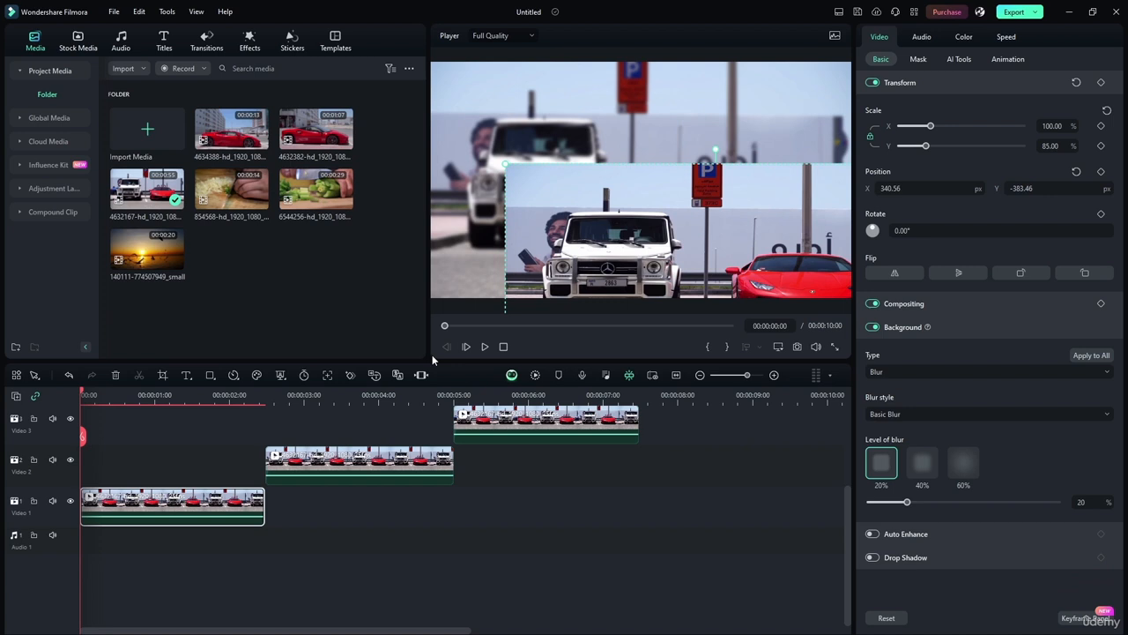
{"action": "left_click", "coordinate": [485, 348]}
{"action": "left_click", "coordinate": [484, 346]}
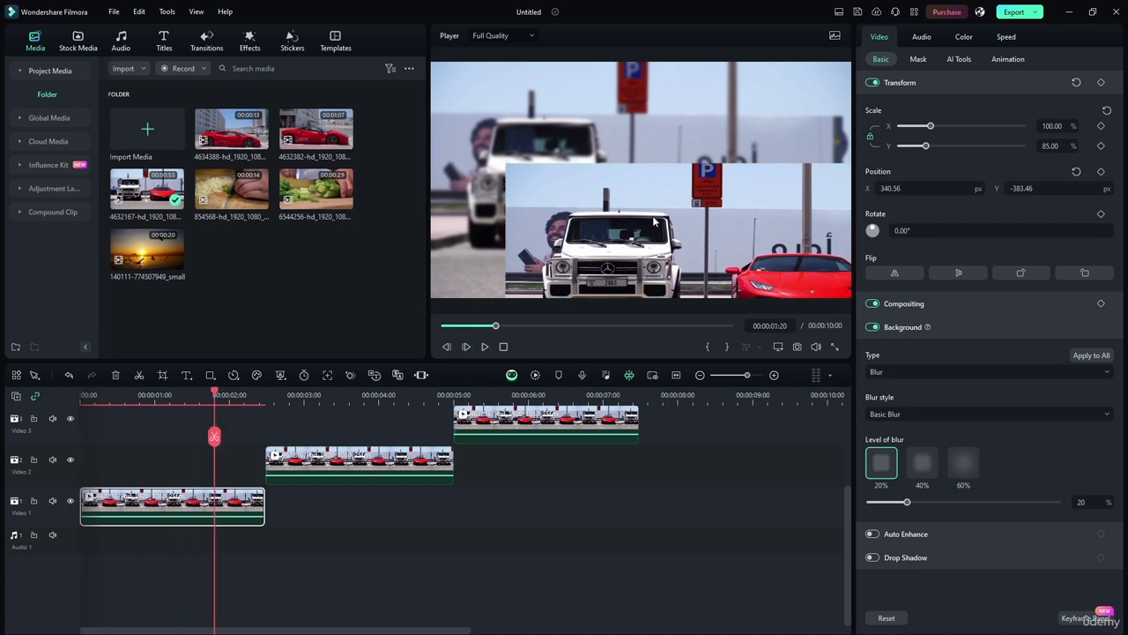
{"action": "left_click_drag", "start_coordinate": [714, 242], "coordinate": [639, 158]}
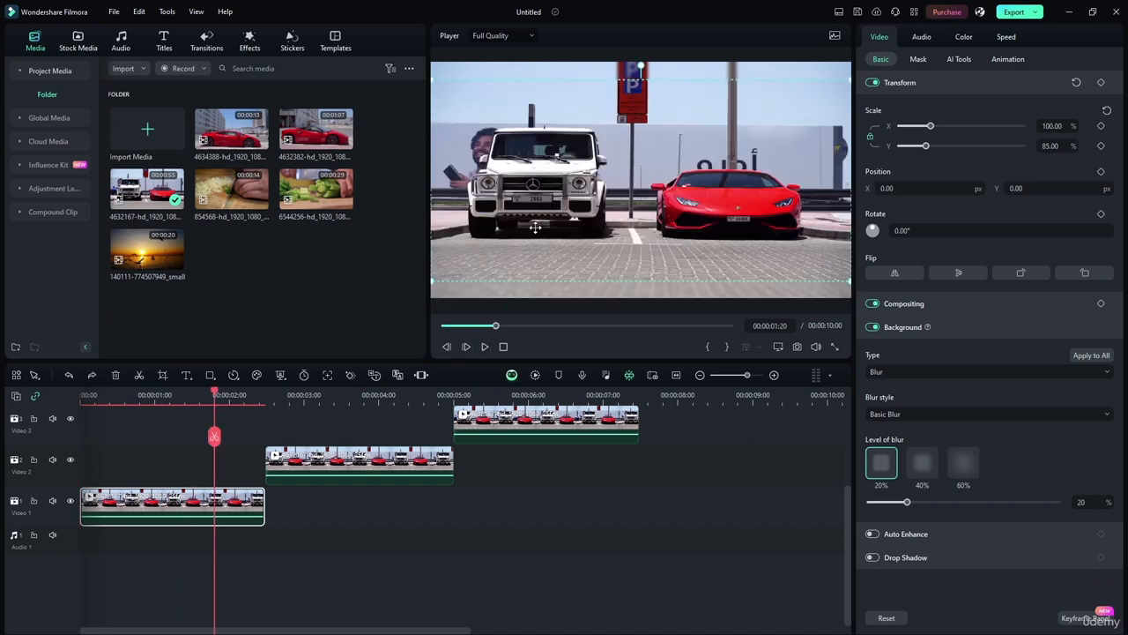
Step: Switch the background type to Color, and then to Pattern with the green digital-rain pattern
{"action": "left_click", "coordinate": [904, 371]}
{"action": "left_click", "coordinate": [908, 412]}
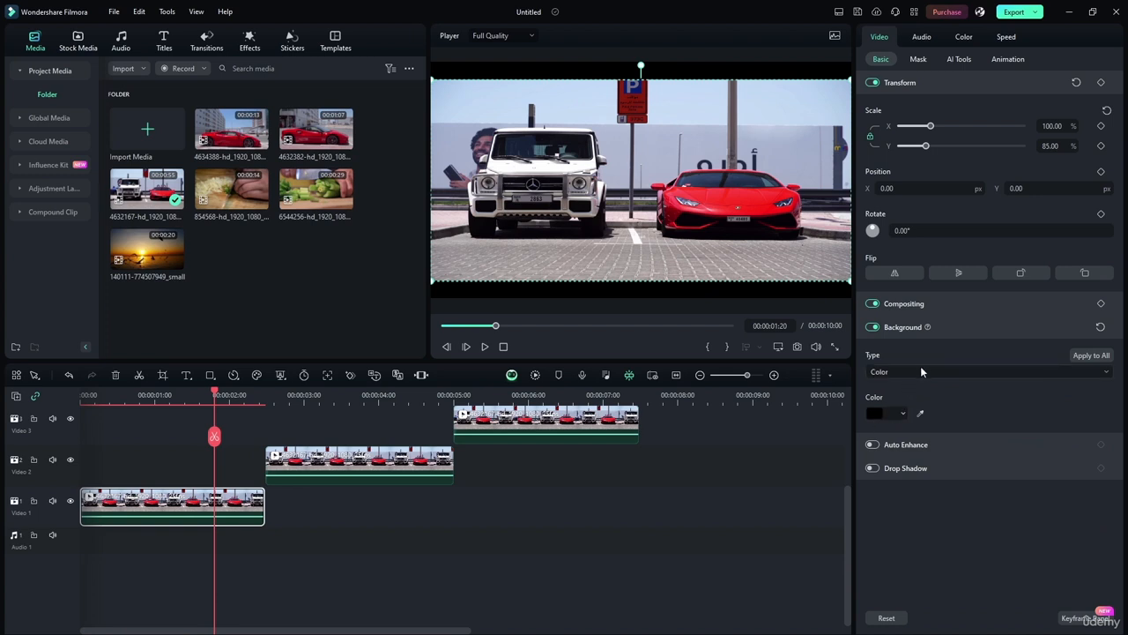
{"action": "left_click", "coordinate": [920, 370]}
{"action": "left_click", "coordinate": [900, 427]}
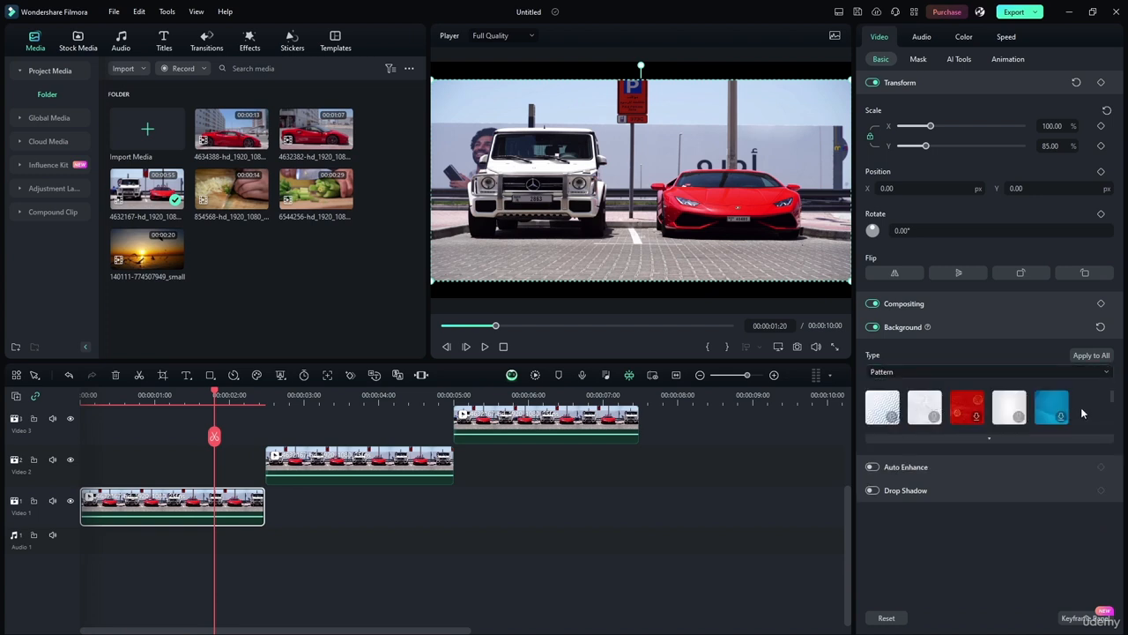
{"action": "left_click", "coordinate": [1077, 440]}
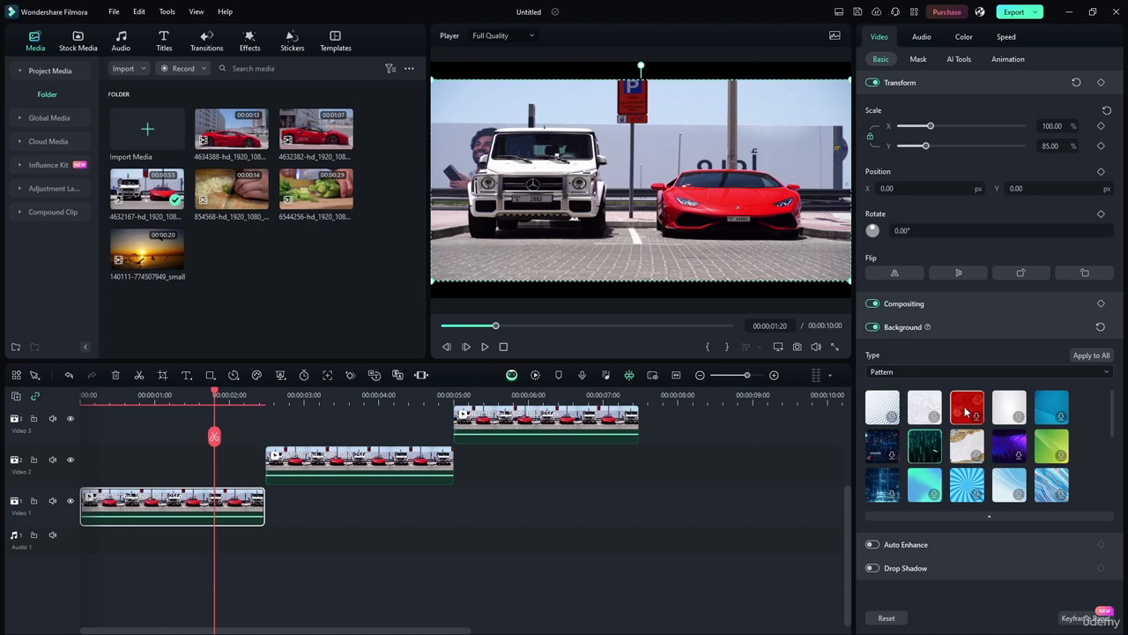
{"action": "left_click", "coordinate": [924, 452]}
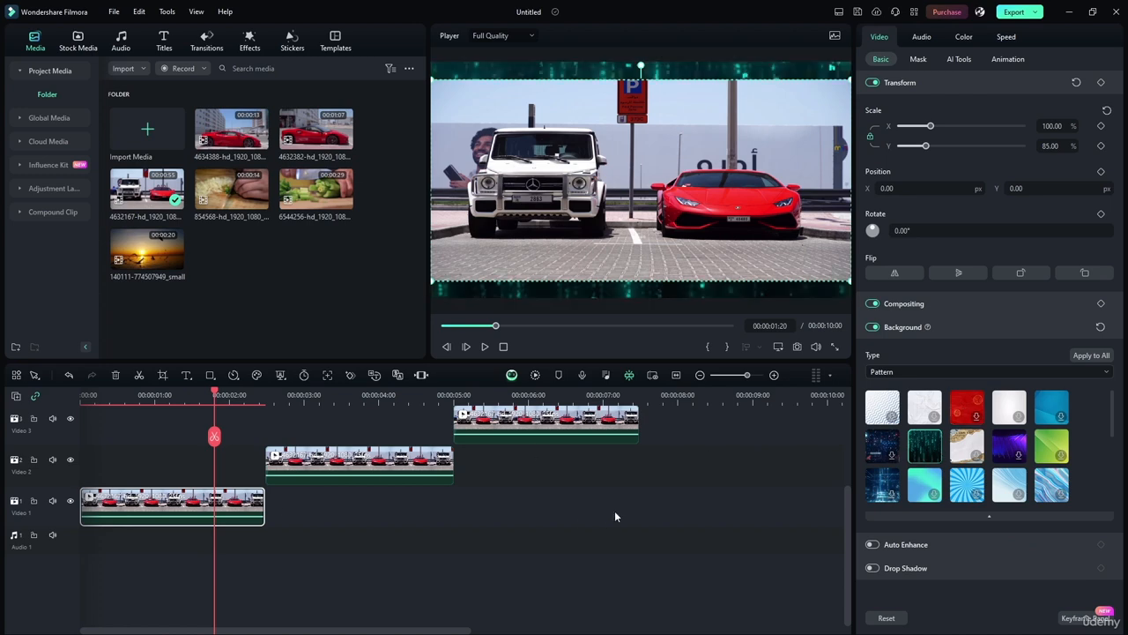
Step: Offset the picture to about 630.17, -81 px and play the segment from the start to preview the pattern background
{"action": "left_click_drag", "start_coordinate": [578, 214], "coordinate": [715, 230]}
{"action": "left_click", "coordinate": [483, 347]}
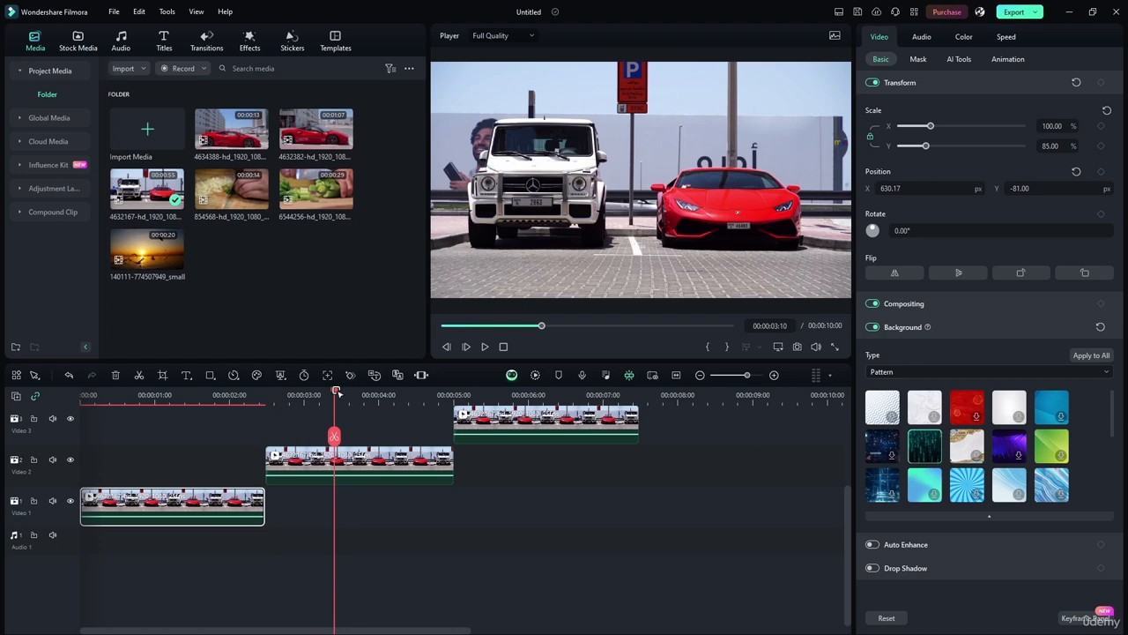
{"action": "left_click_drag", "start_coordinate": [334, 393], "coordinate": [85, 394]}
{"action": "left_click", "coordinate": [483, 347]}
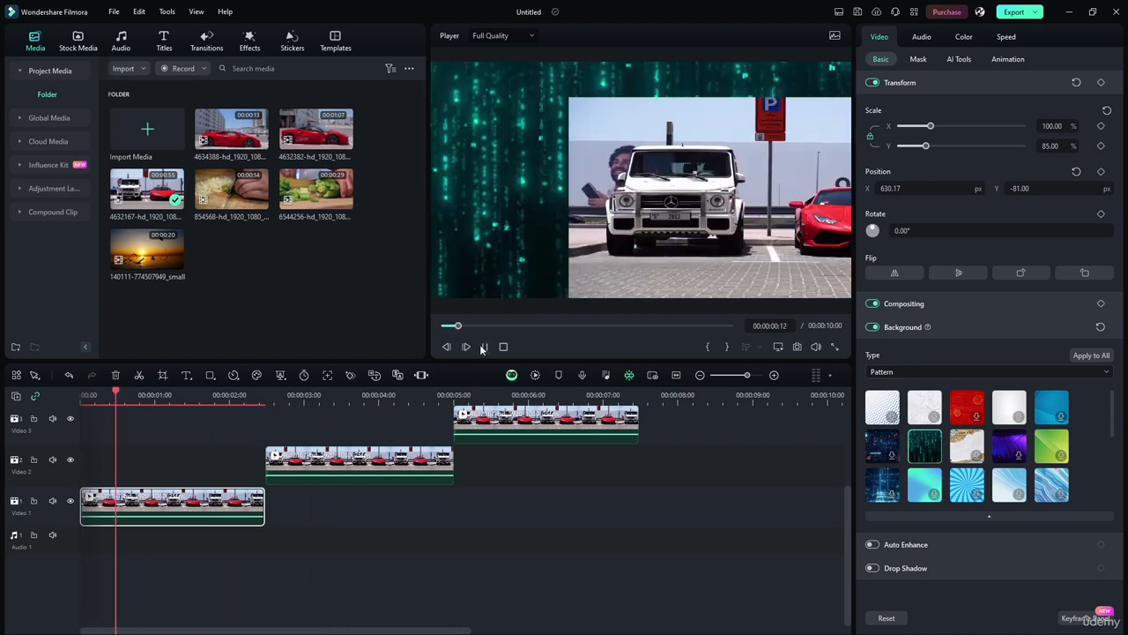
{"action": "left_click", "coordinate": [484, 347]}
Step: Set the background type back to Blur and return the picture's position to 0, 0
{"action": "left_click", "coordinate": [968, 371]}
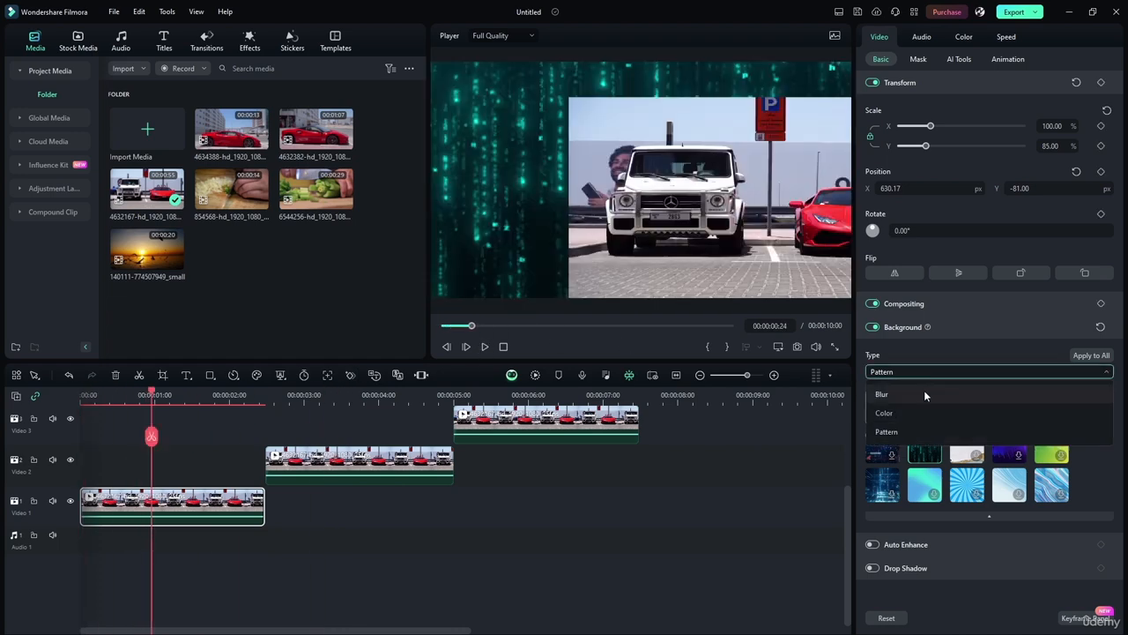
{"action": "left_click", "coordinate": [922, 391]}
{"action": "left_click_drag", "start_coordinate": [730, 227], "coordinate": [592, 218]}
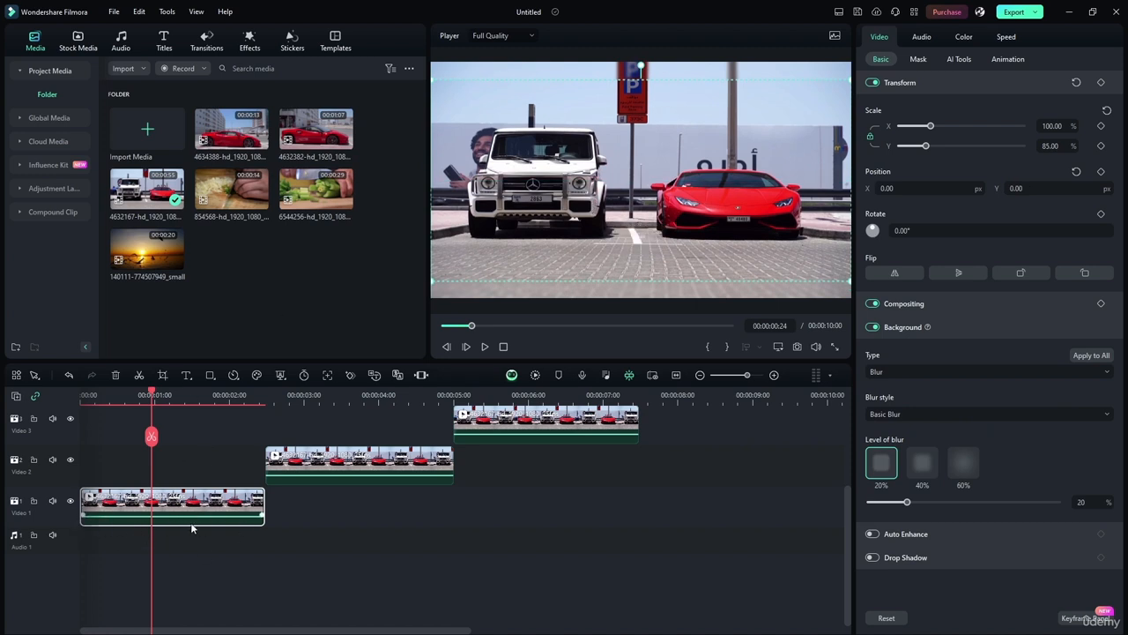
Step: Review the background types and blur styles, keeping Blur and Basic Blur, and turn off the segment's Background
{"action": "left_click", "coordinate": [904, 373]}
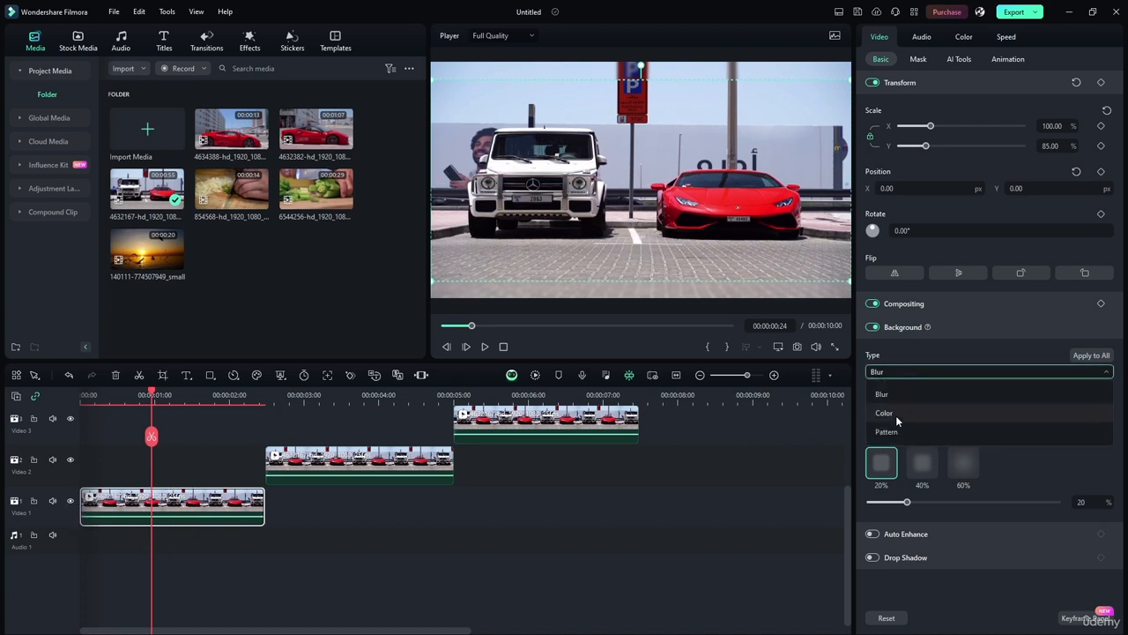
{"action": "left_click", "coordinate": [886, 393]}
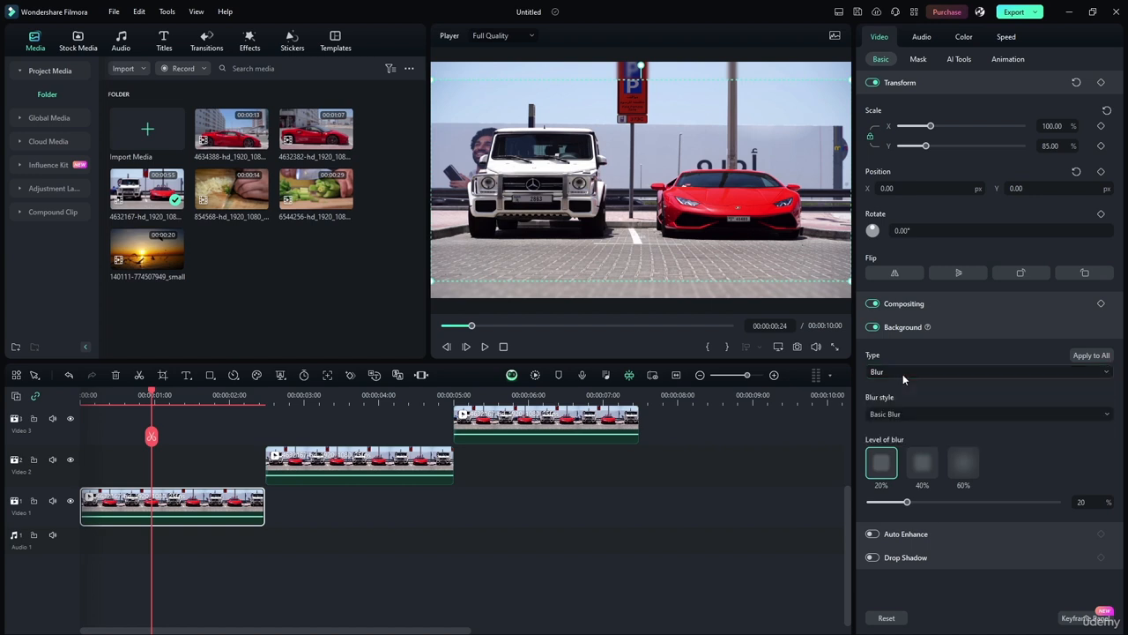
{"action": "left_click", "coordinate": [899, 414]}
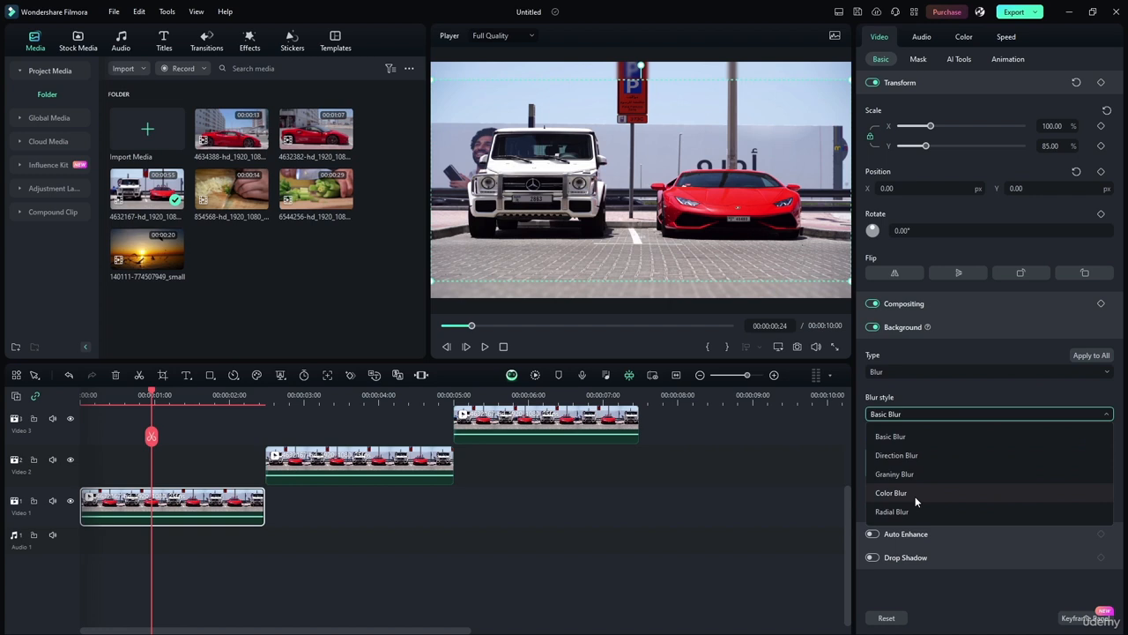
{"action": "left_click", "coordinate": [920, 416]}
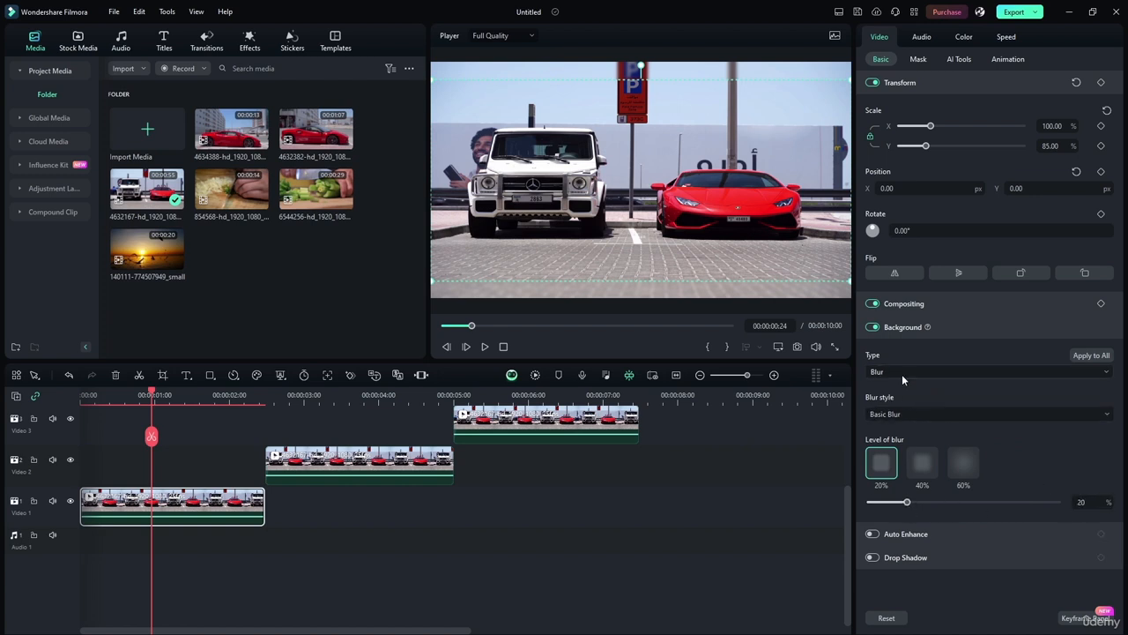
{"action": "left_click", "coordinate": [931, 332]}
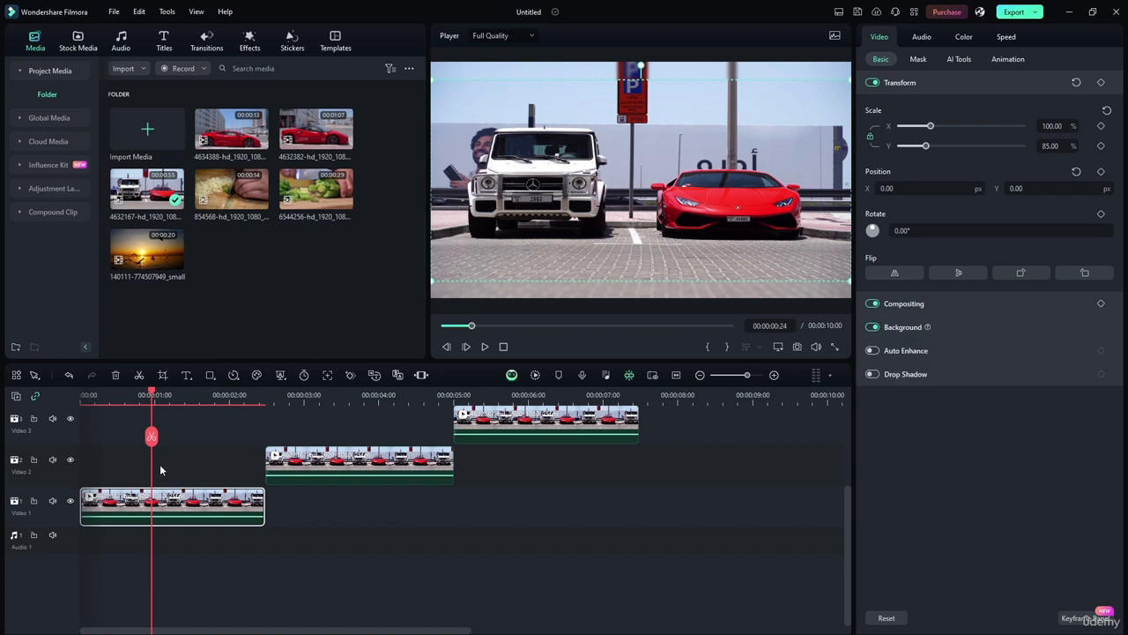
{"action": "left_click", "coordinate": [872, 327]}
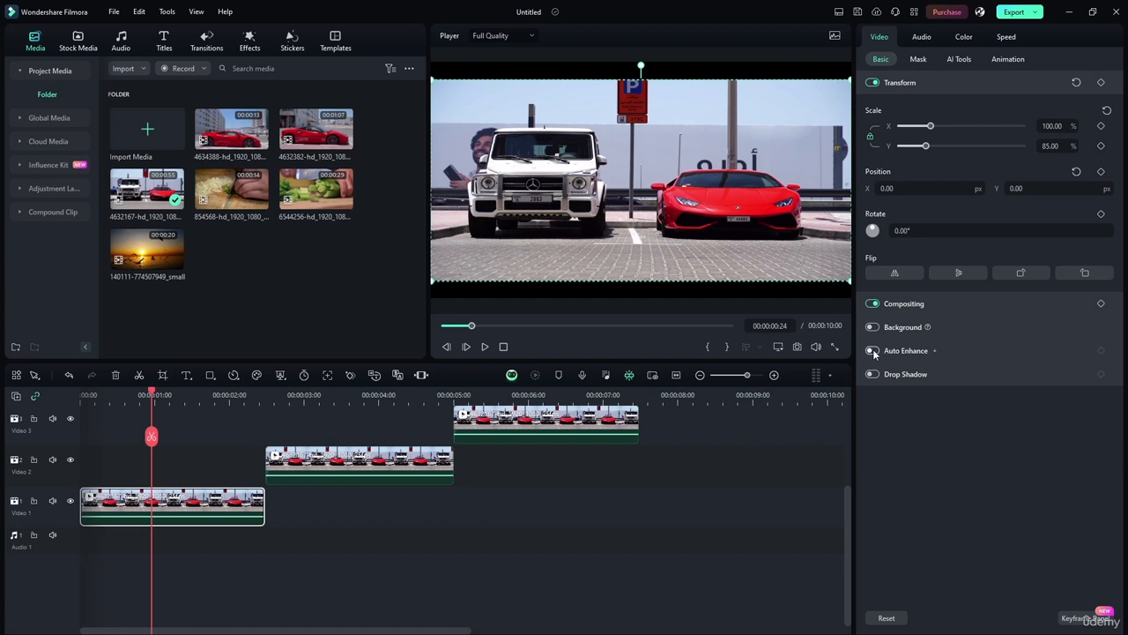
Step: Turn on Auto Enhance with an amount of 100 and check the picture at 00:00:01:19
{"action": "left_click", "coordinate": [872, 351]}
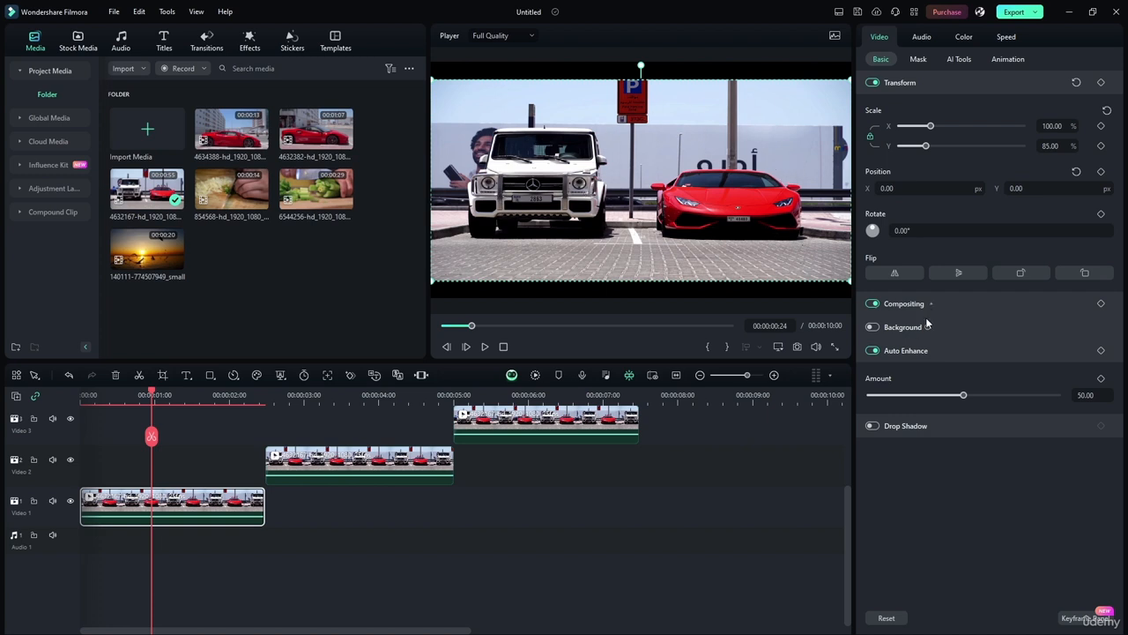
{"action": "left_click_drag", "start_coordinate": [967, 395], "coordinate": [1065, 401]}
{"action": "left_click_drag", "start_coordinate": [152, 396], "coordinate": [213, 404]}
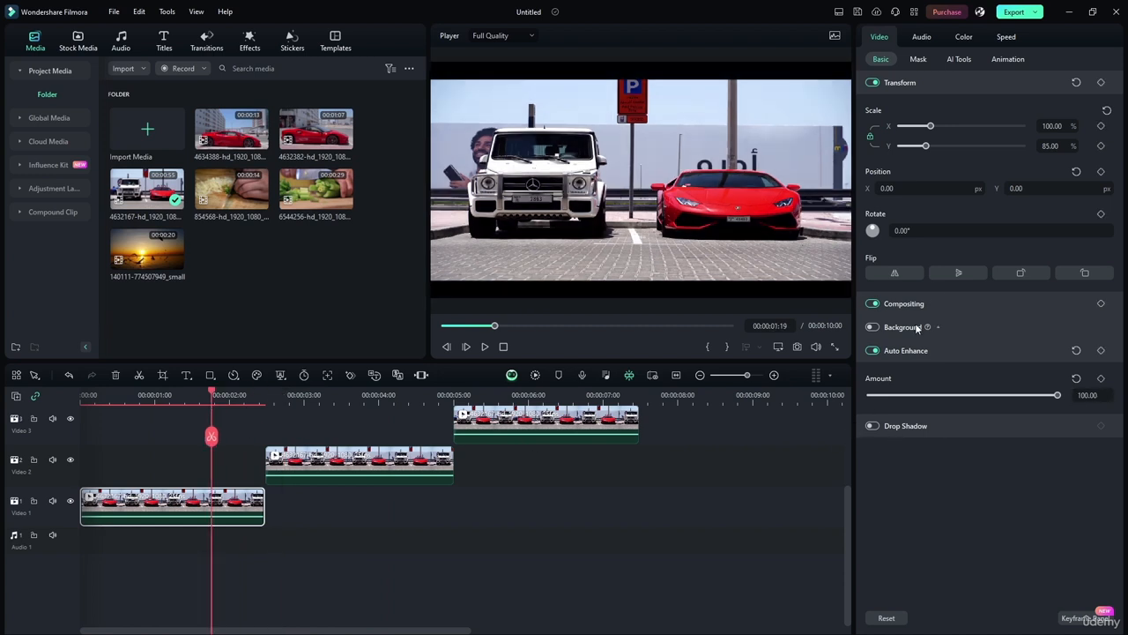
Step: Turn the segment's Background back on with a 20% Basic Blur and collapse the Background, Transform and Auto Enhance settings
{"action": "left_click", "coordinate": [872, 327]}
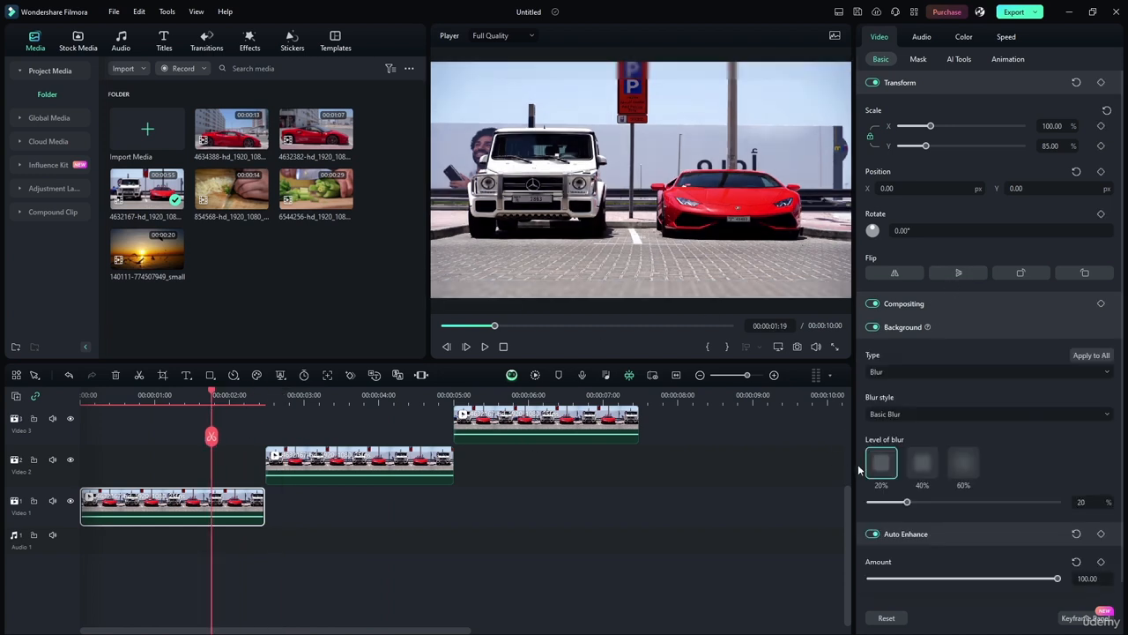
{"action": "left_click", "coordinate": [931, 328]}
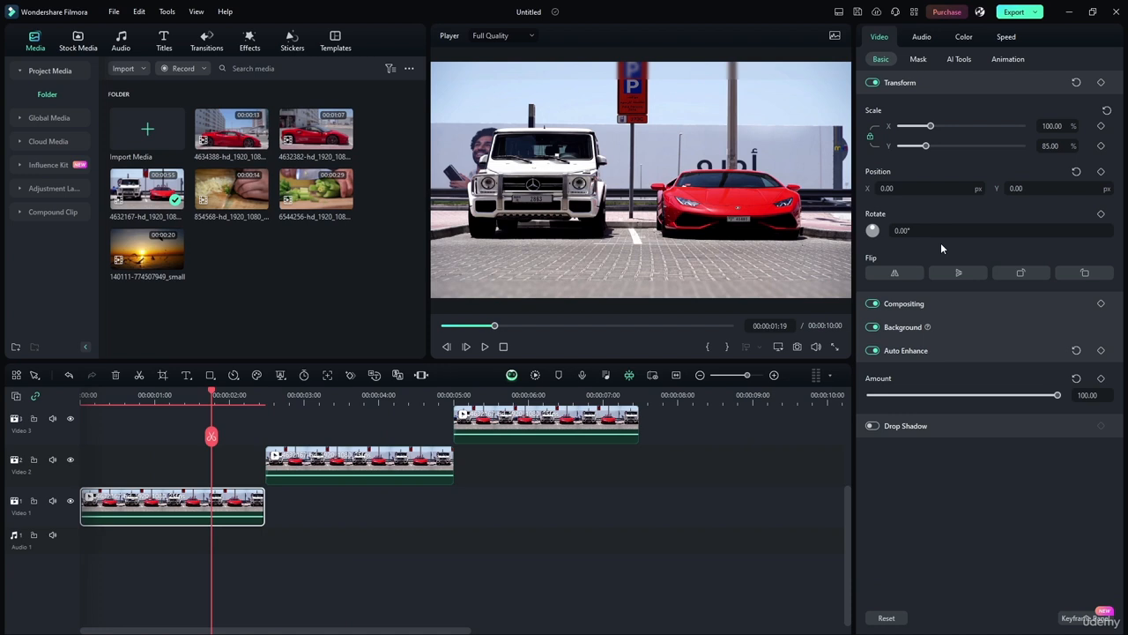
{"action": "left_click", "coordinate": [906, 91]}
{"action": "left_click", "coordinate": [931, 154]}
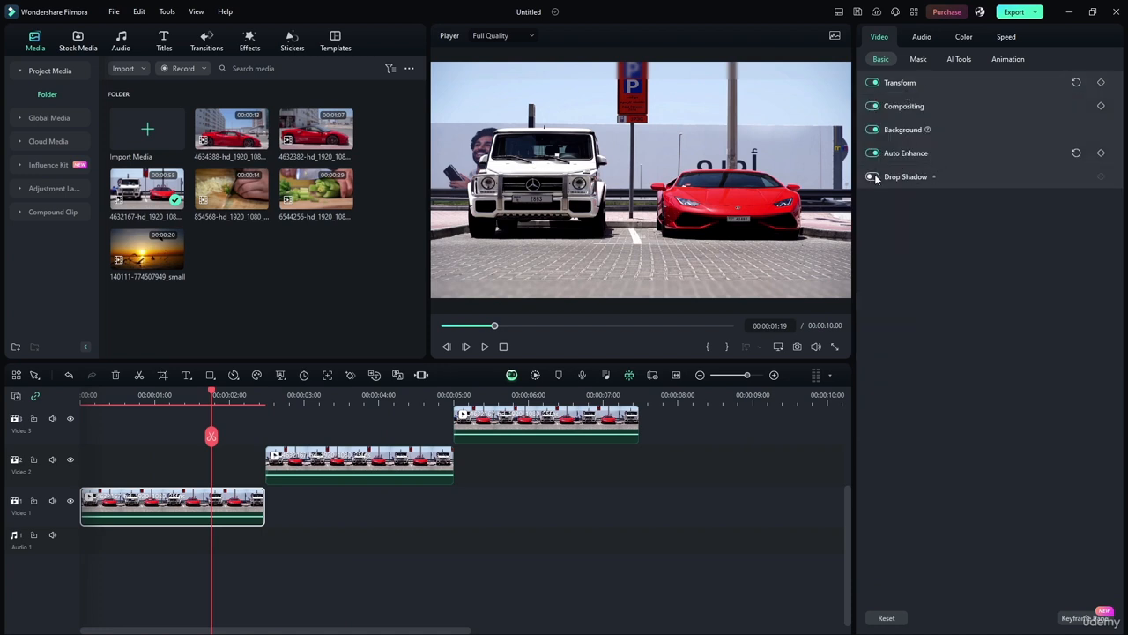
Step: Turn on Drop Shadow, try the Soft, Tiled and Projection types, and return to Default
{"action": "left_click", "coordinate": [872, 176]}
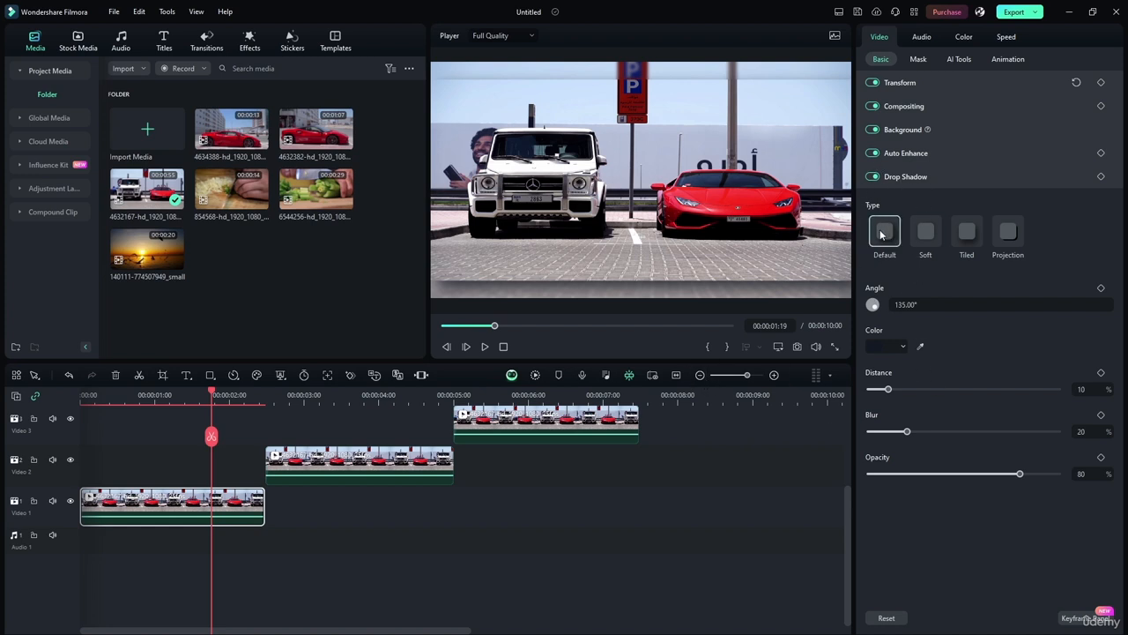
{"action": "left_click", "coordinate": [923, 233]}
{"action": "left_click", "coordinate": [963, 233]}
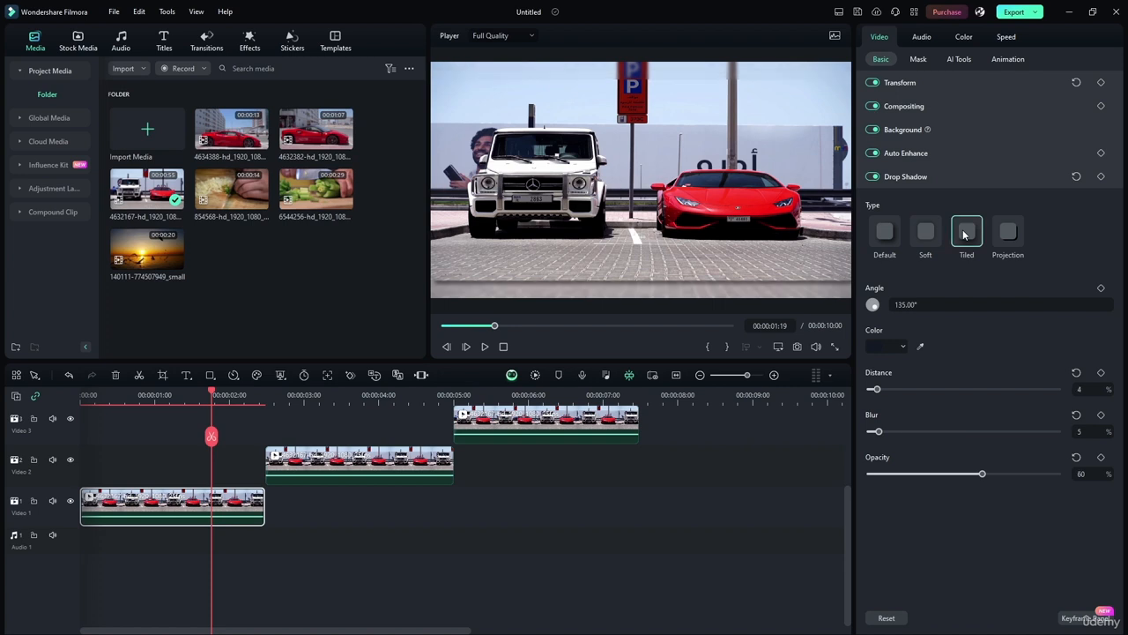
{"action": "left_click", "coordinate": [1007, 232]}
{"action": "left_click", "coordinate": [884, 233]}
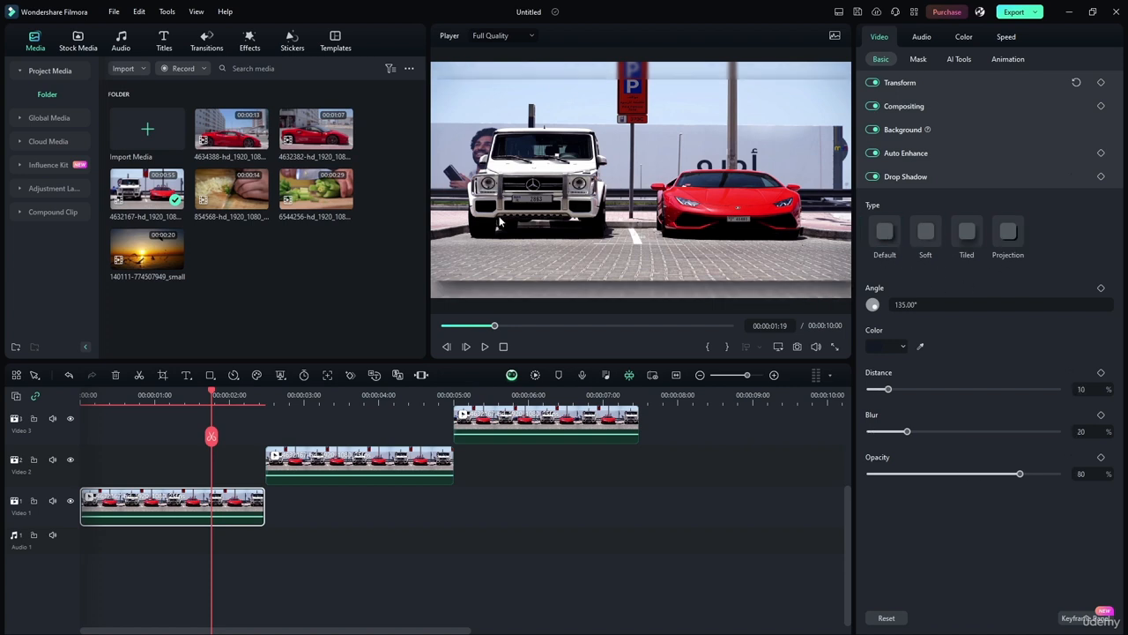
Step: Set the drop shadow's angle to 105° and its color to light pink
{"action": "left_click_drag", "start_coordinate": [914, 304], "coordinate": [1013, 304]}
{"action": "left_click_drag", "start_coordinate": [869, 303], "coordinate": [871, 307]}
{"action": "left_click_drag", "start_coordinate": [966, 304], "coordinate": [896, 304]}
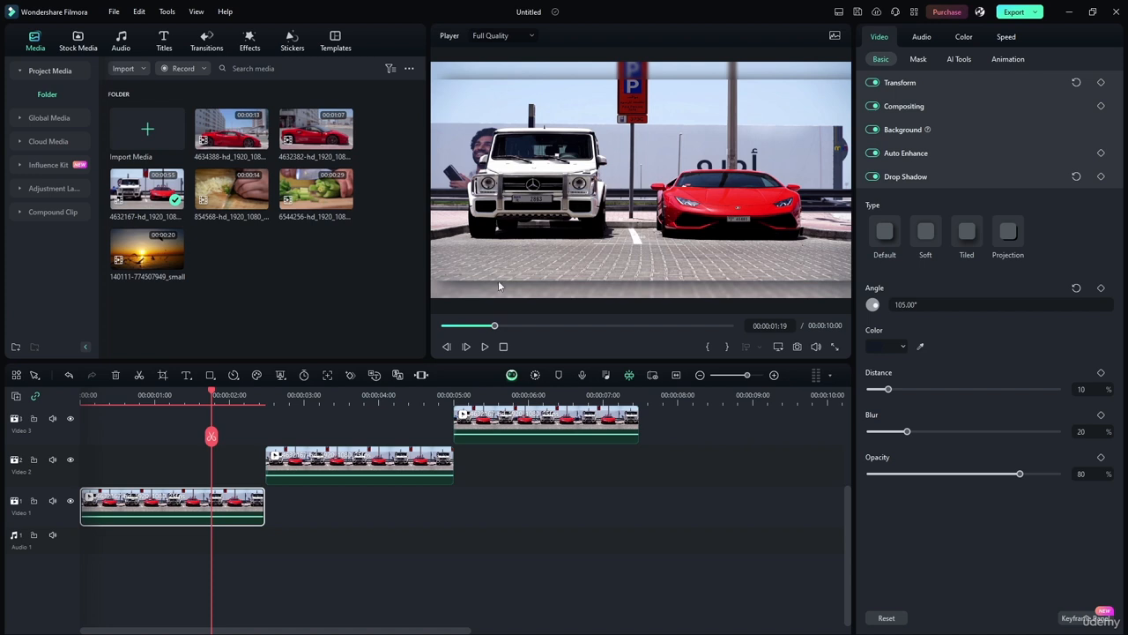
{"action": "left_click", "coordinate": [902, 346]}
{"action": "left_click", "coordinate": [878, 379]}
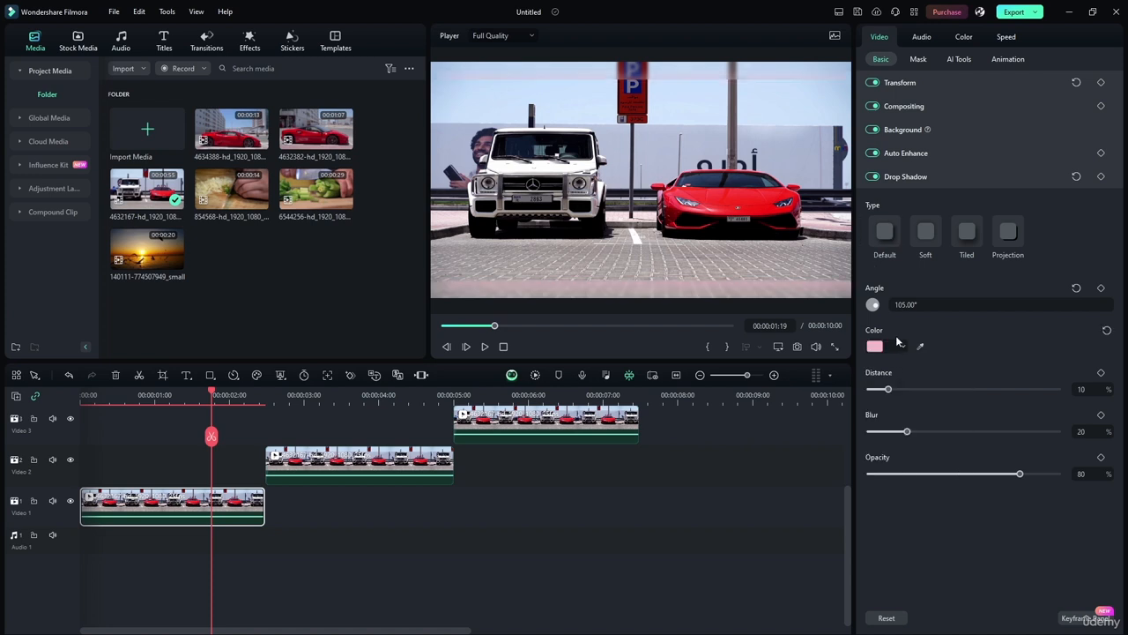
Step: Make the drop shadow black with 0% distance, 18% blur, 100% opacity and an angle of -95°
{"action": "left_click", "coordinate": [901, 346]}
{"action": "left_click", "coordinate": [873, 429]}
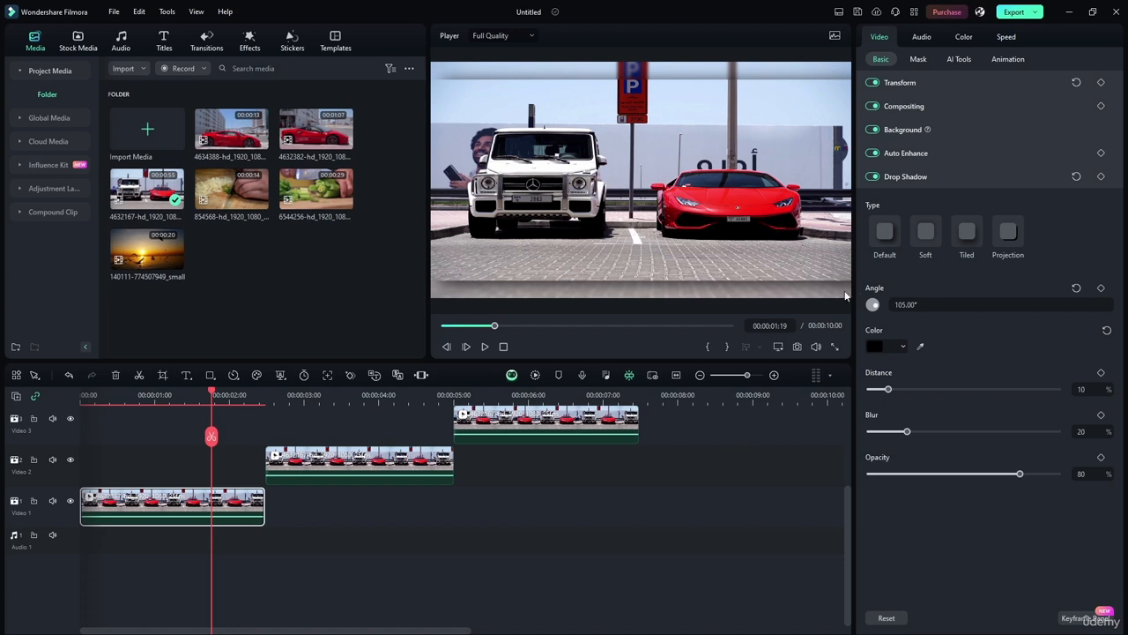
{"action": "left_click_drag", "start_coordinate": [901, 389], "coordinate": [848, 377]}
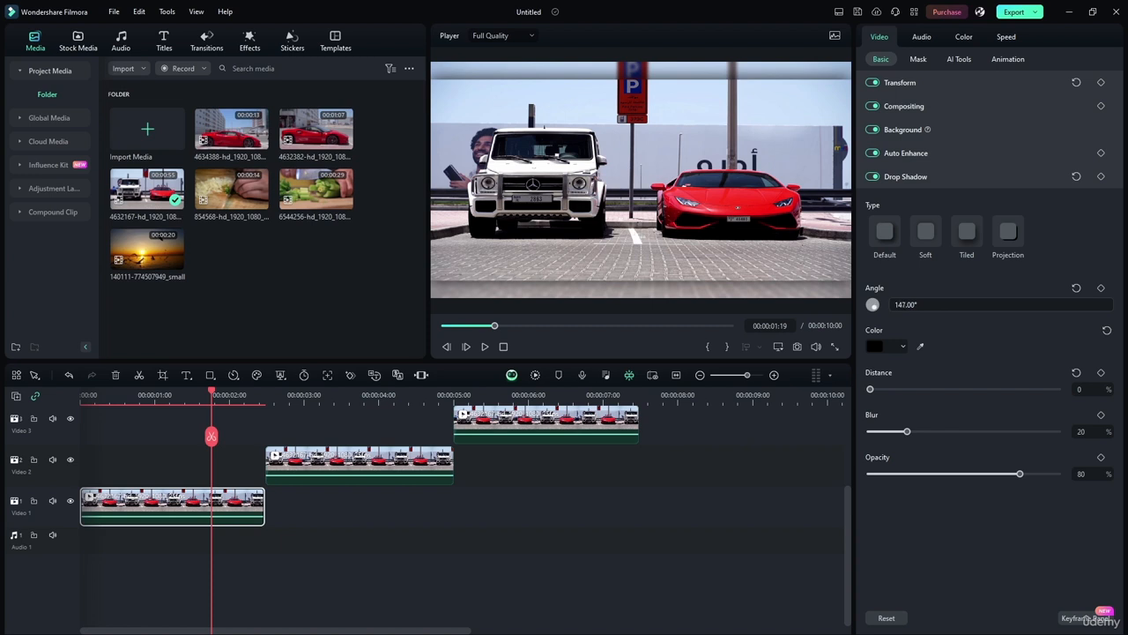
{"action": "left_click_drag", "start_coordinate": [905, 305], "coordinate": [872, 304]}
{"action": "mouse_move", "coordinate": [913, 433]}
{"action": "left_mouse_down"}
{"action": "mouse_move", "coordinate": [1017, 433]}
{"action": "mouse_move", "coordinate": [917, 431]}
{"action": "mouse_move", "coordinate": [935, 411]}
{"action": "mouse_move", "coordinate": [905, 413]}
{"action": "left_mouse_up"}
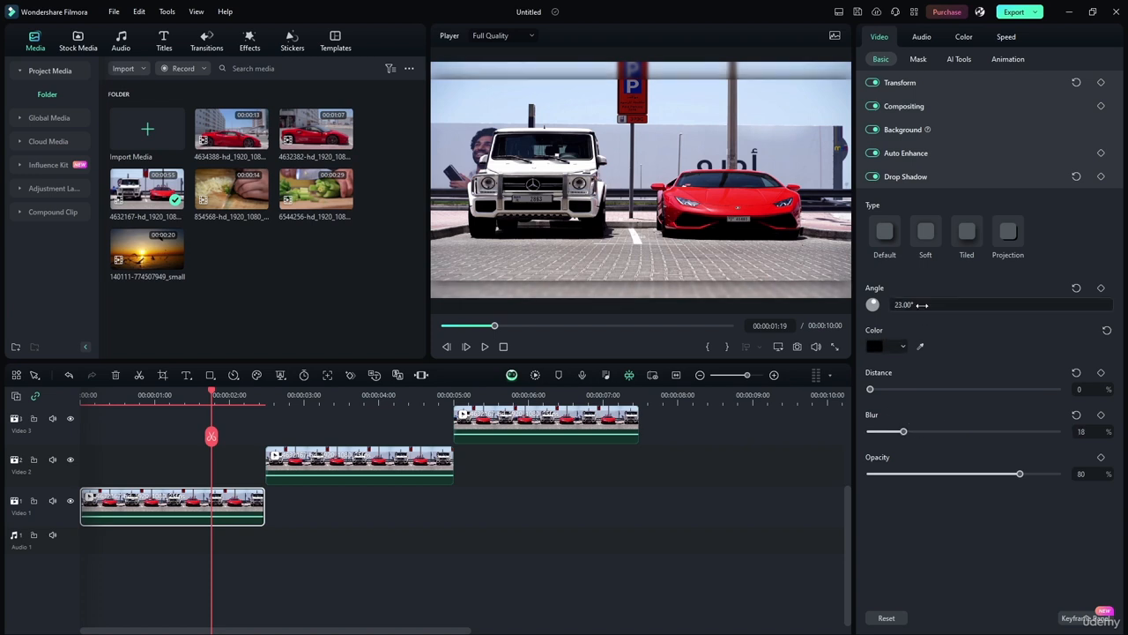
{"action": "left_click_drag", "start_coordinate": [922, 305], "coordinate": [907, 305]}
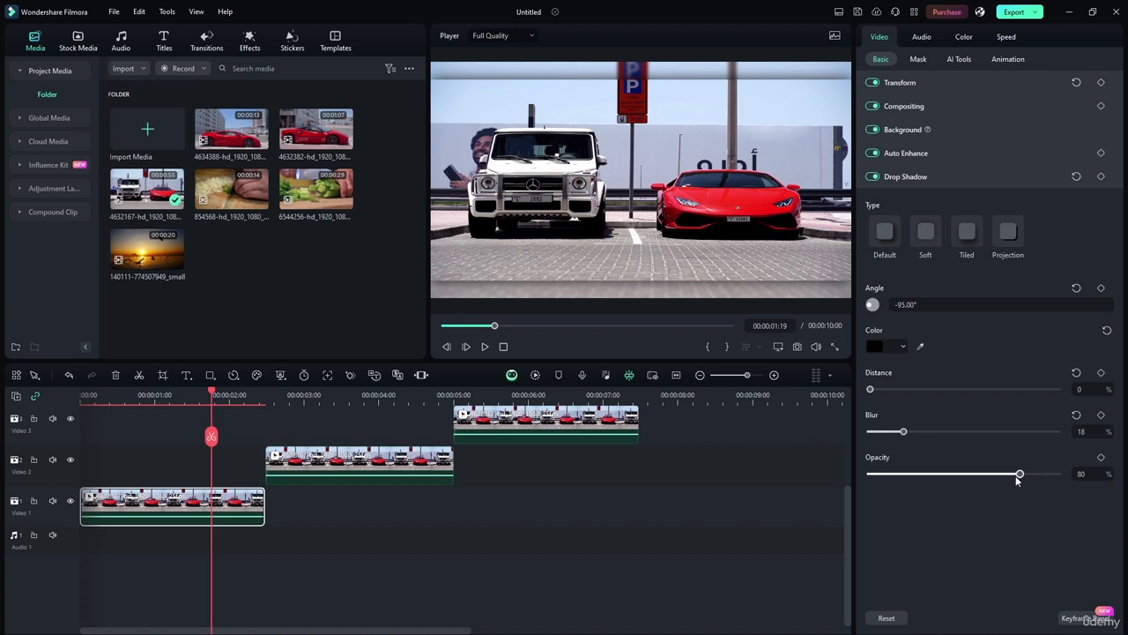
{"action": "left_click_drag", "start_coordinate": [1018, 476], "coordinate": [1070, 474]}
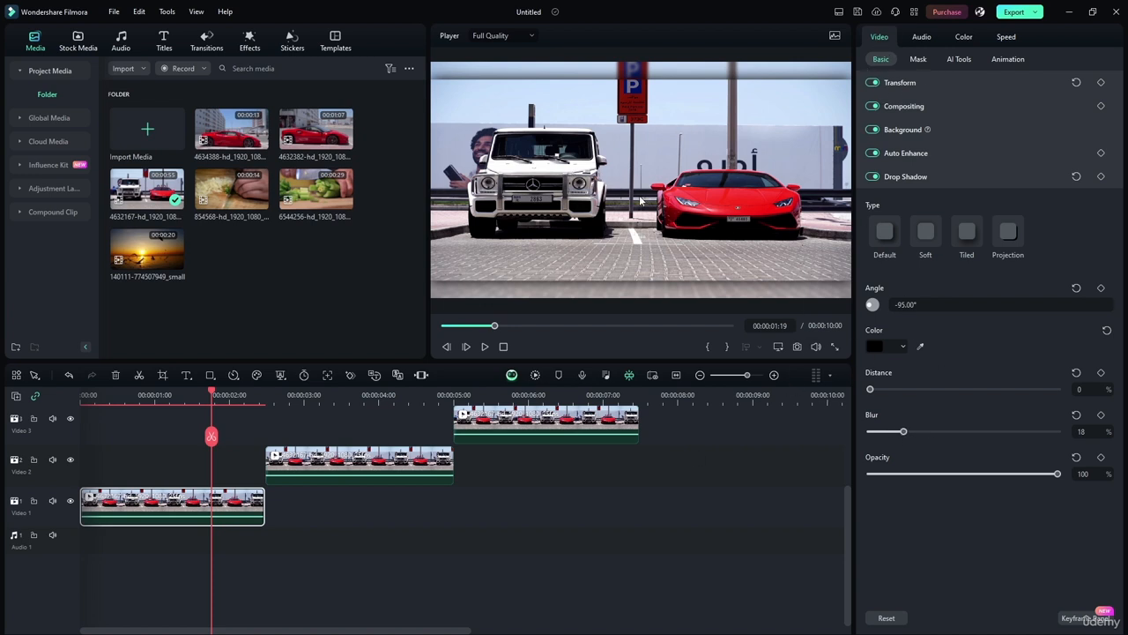
Step: Expand Compositing, collapse Drop Shadow, and test the segment's opacity at 0 before restoring it to 100
{"action": "left_click", "coordinate": [911, 110]}
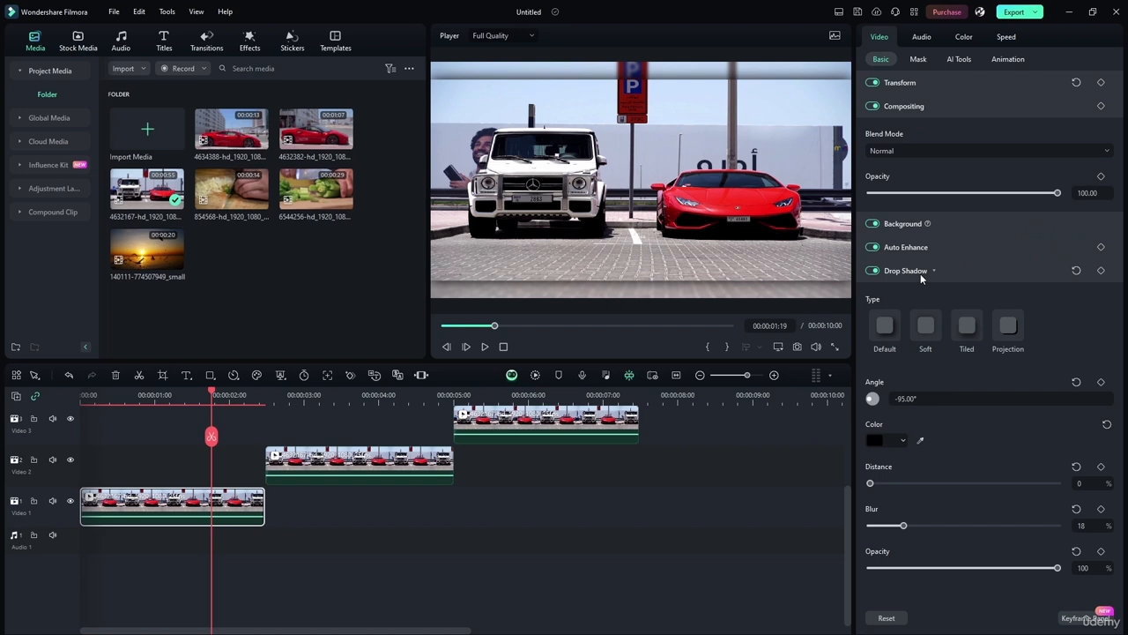
{"action": "left_click", "coordinate": [920, 273]}
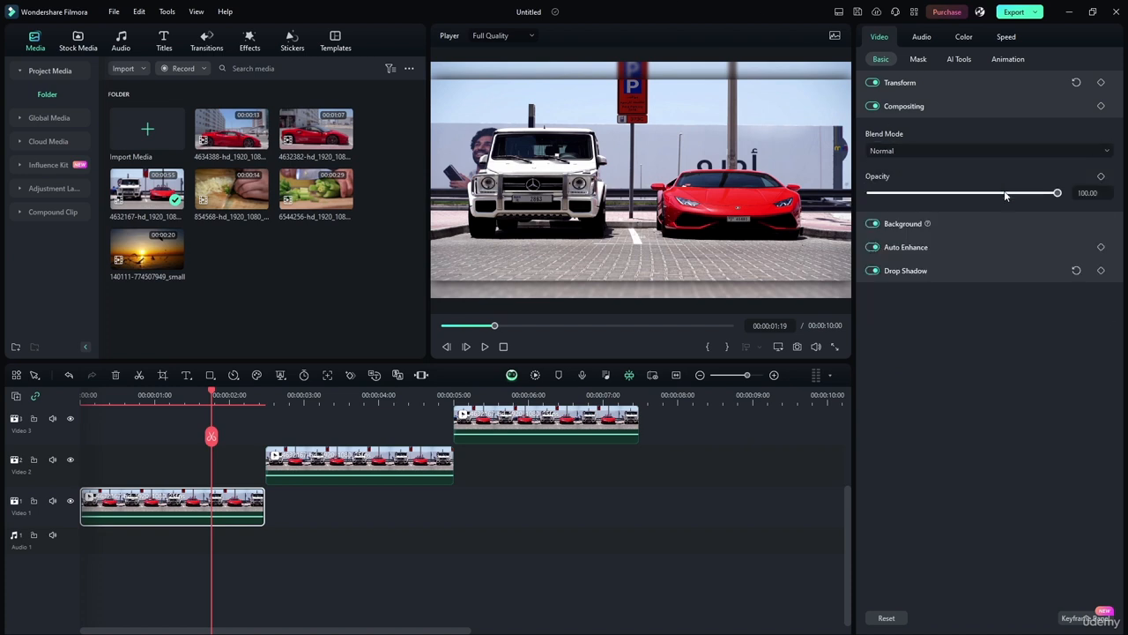
{"action": "mouse_move", "coordinate": [1058, 193]}
{"action": "left_mouse_down"}
{"action": "mouse_move", "coordinate": [827, 191]}
{"action": "mouse_move", "coordinate": [1059, 193]}
{"action": "left_mouse_up"}
{"action": "left_click", "coordinate": [873, 105]}
{"action": "left_click", "coordinate": [872, 106]}
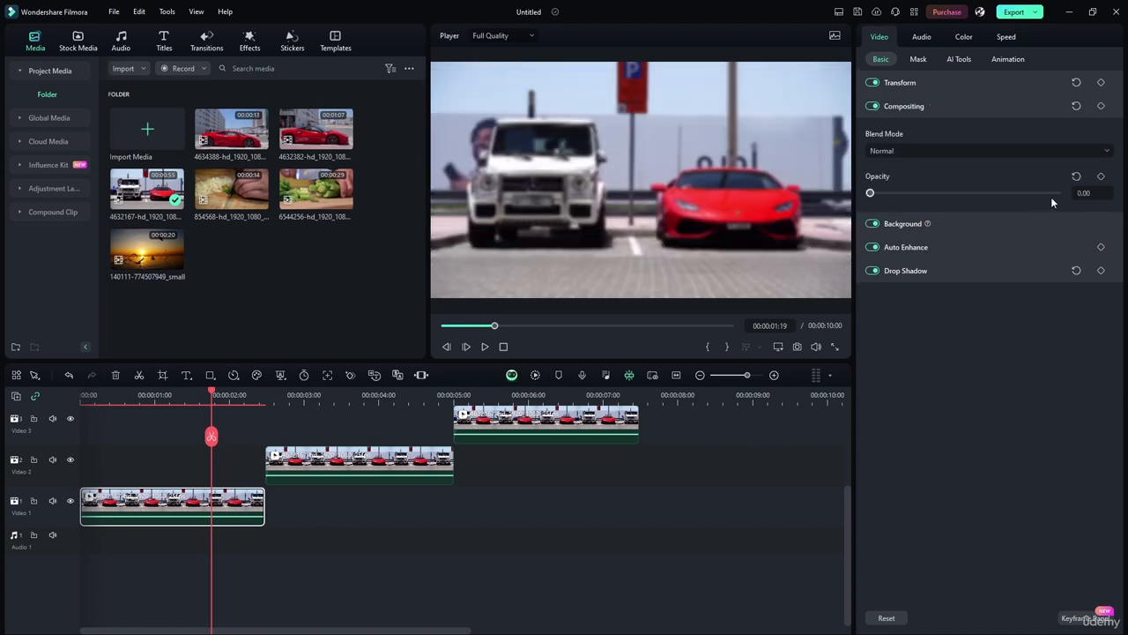
{"action": "left_click_drag", "start_coordinate": [870, 196], "coordinate": [794, 186]}
{"action": "left_click_drag", "start_coordinate": [870, 192], "coordinate": [1056, 192]}
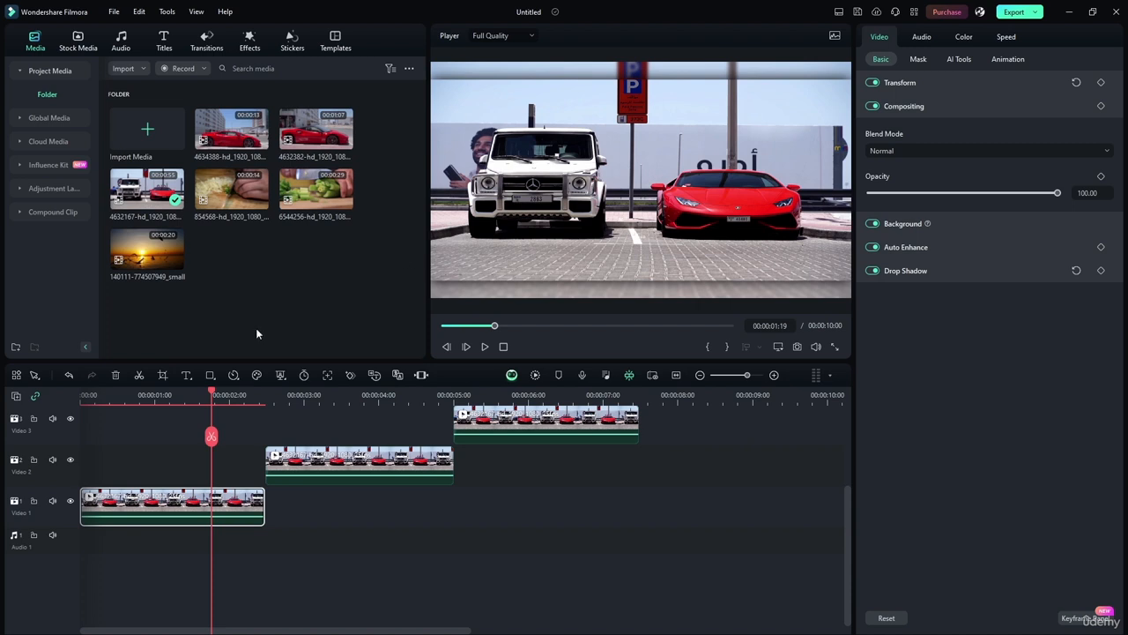
Step: At 00:00:01:10, set the segment's blend mode to Darken and compare the picture with Background and Compositing switched on and off
{"action": "left_click_drag", "start_coordinate": [212, 394], "coordinate": [184, 394]}
{"action": "left_click", "coordinate": [911, 151]}
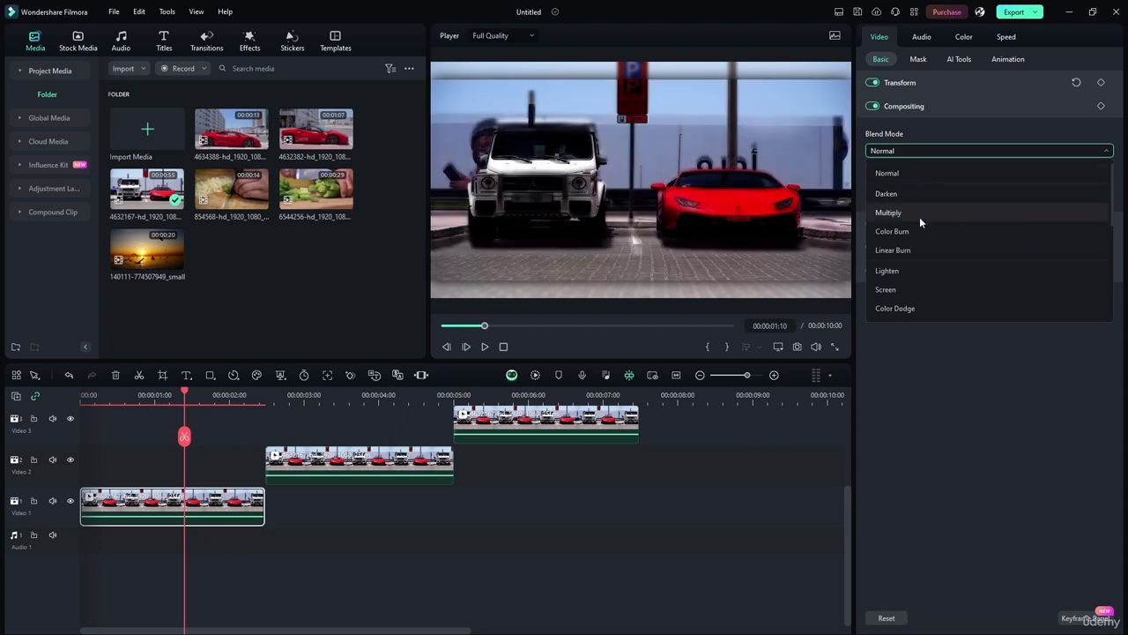
{"action": "left_click", "coordinate": [919, 173]}
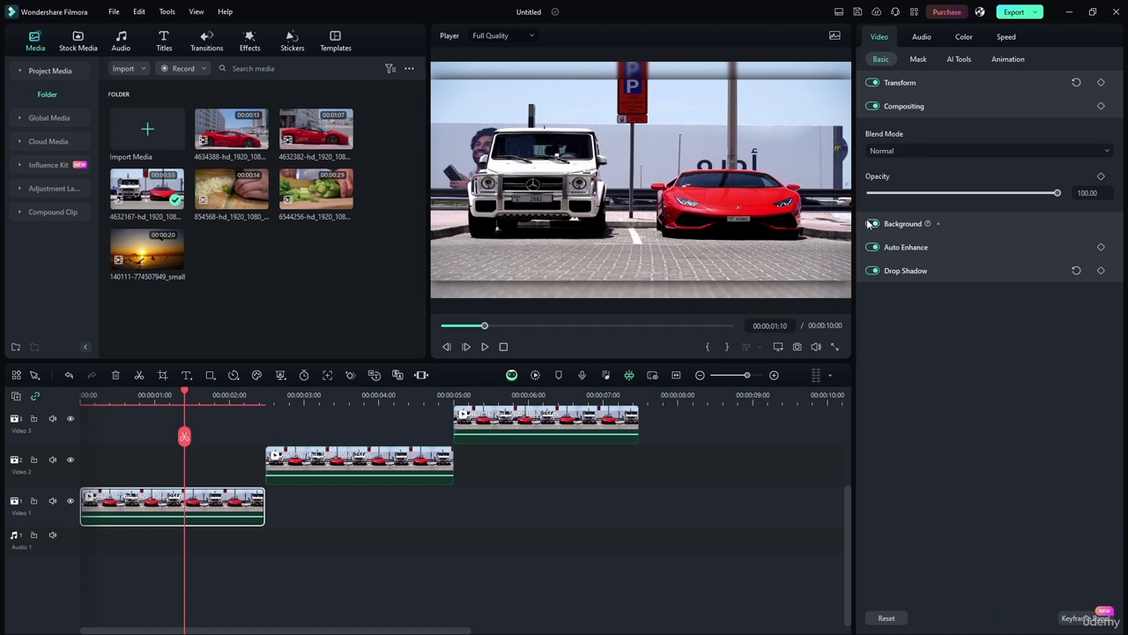
{"action": "left_click", "coordinate": [905, 148]}
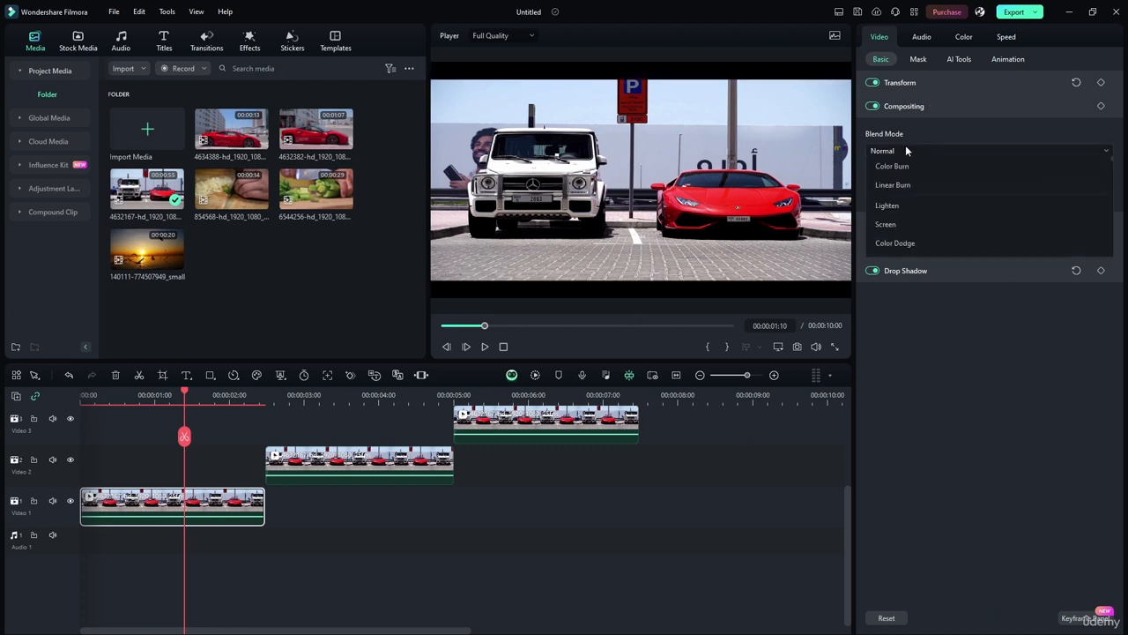
{"action": "left_click", "coordinate": [898, 195]}
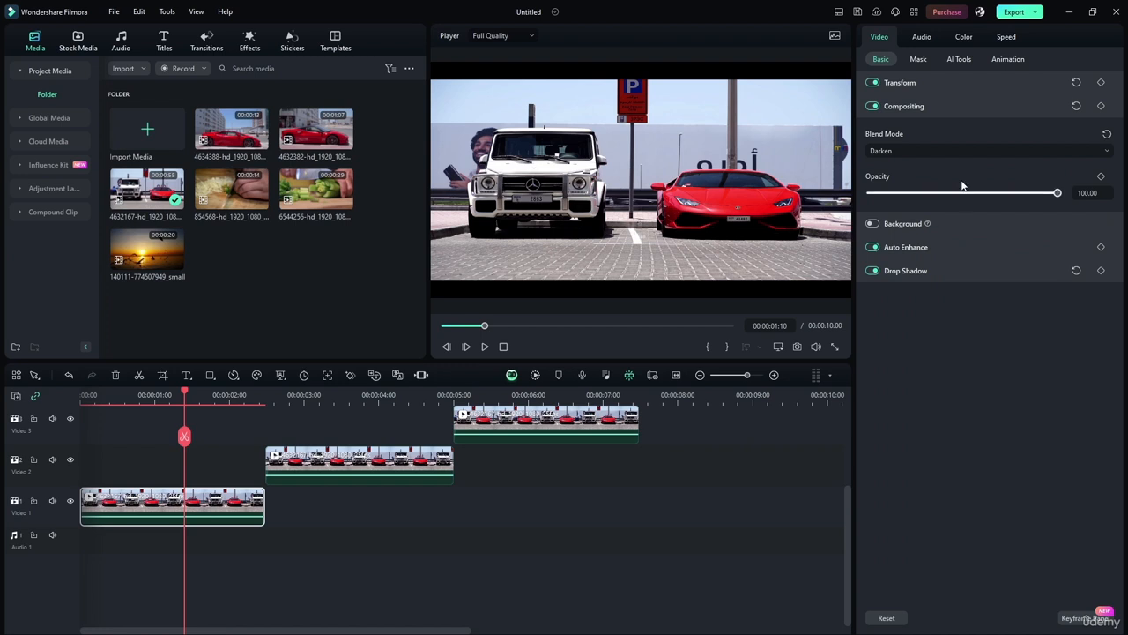
{"action": "left_click", "coordinate": [872, 223]}
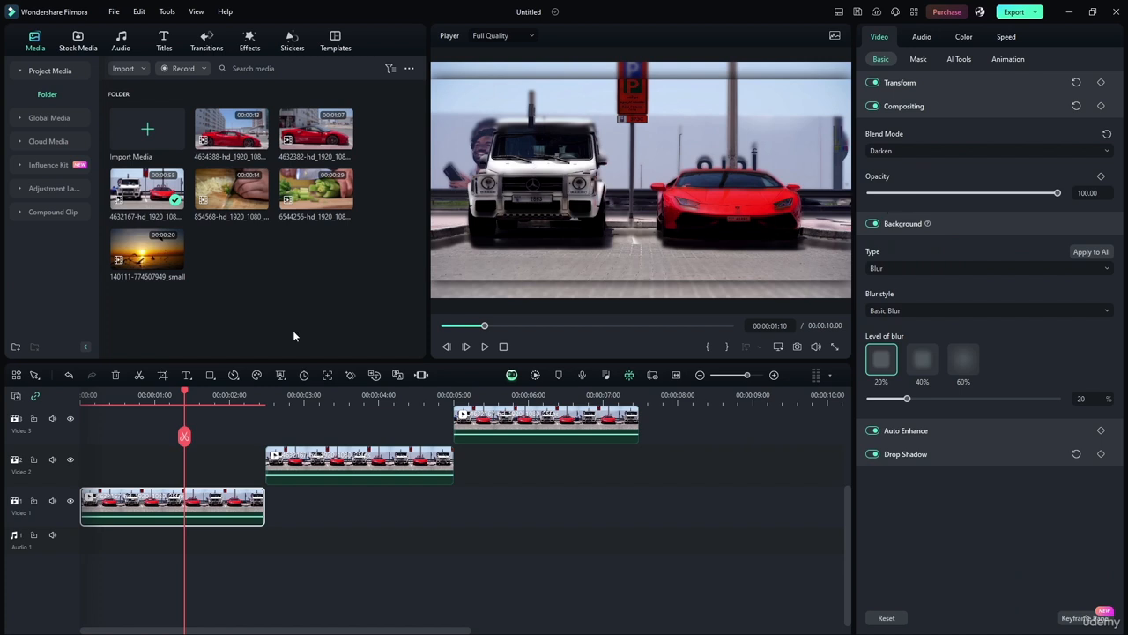
{"action": "left_click", "coordinate": [872, 105]}
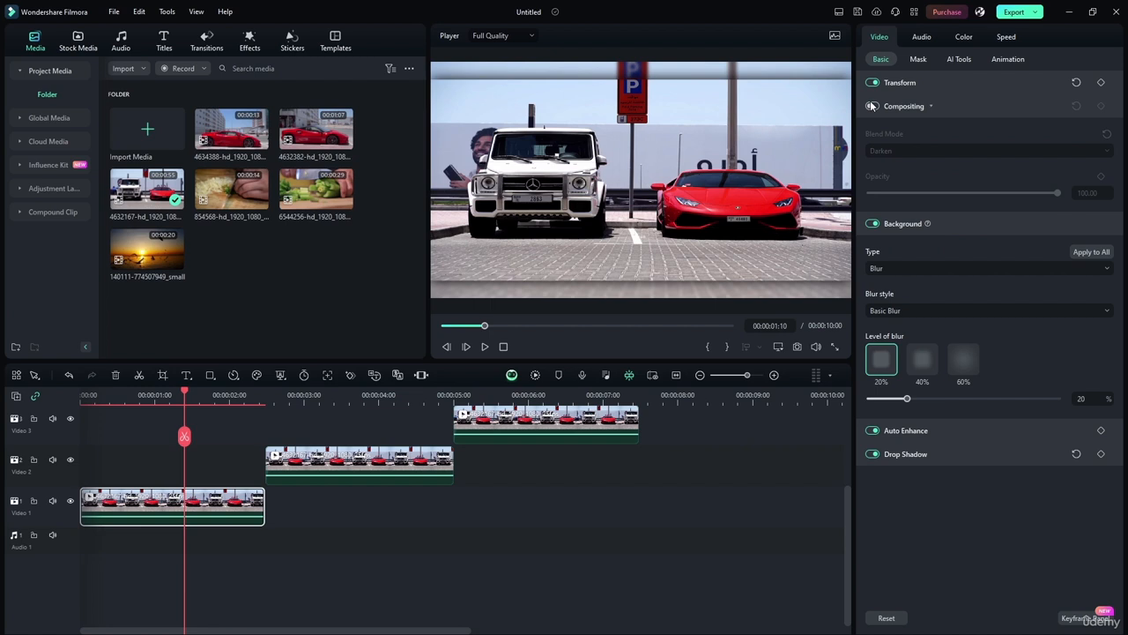
Step: Stretch the picture to fill the frame at 100% Scale Y, turning Background off and Compositing back on
{"action": "left_click", "coordinate": [660, 125]}
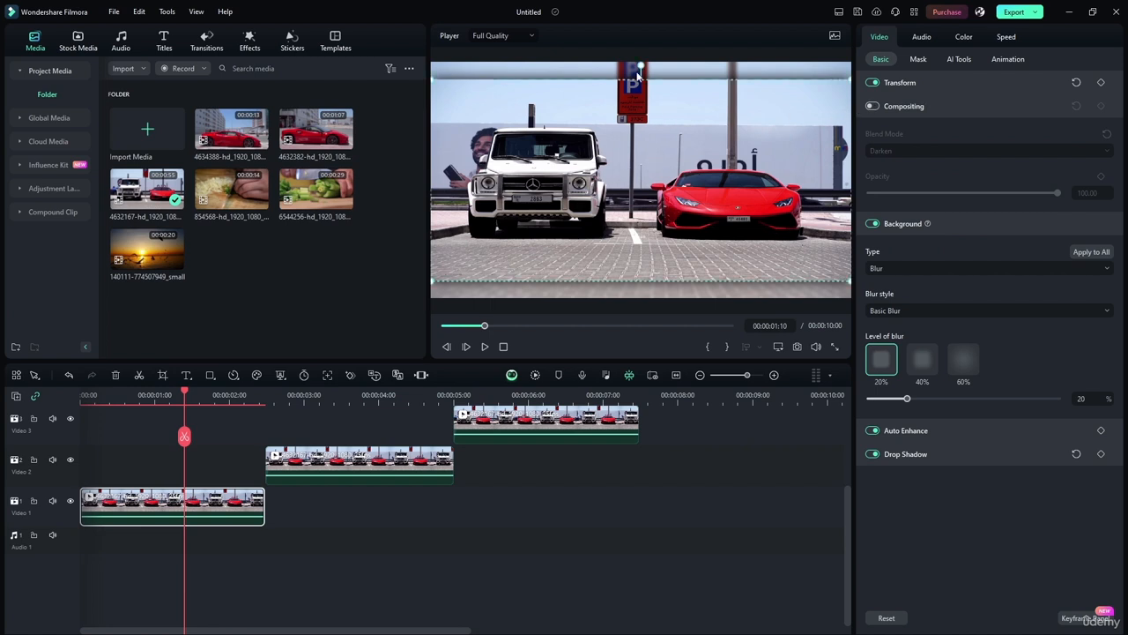
{"action": "left_click", "coordinate": [903, 84]}
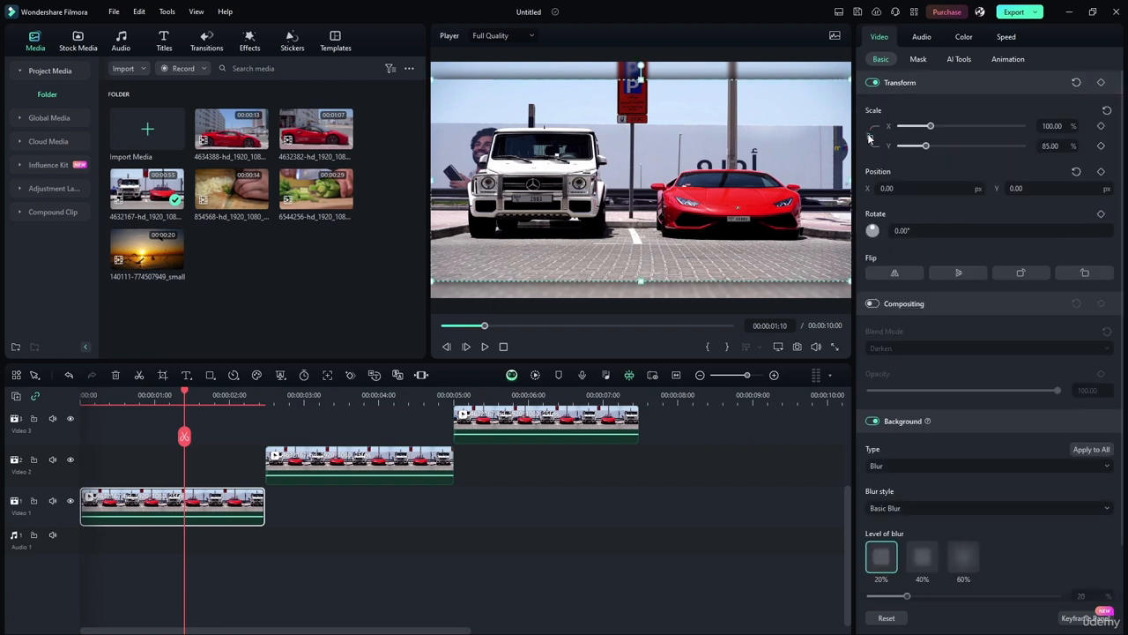
{"action": "left_click_drag", "start_coordinate": [641, 81], "coordinate": [641, 64]}
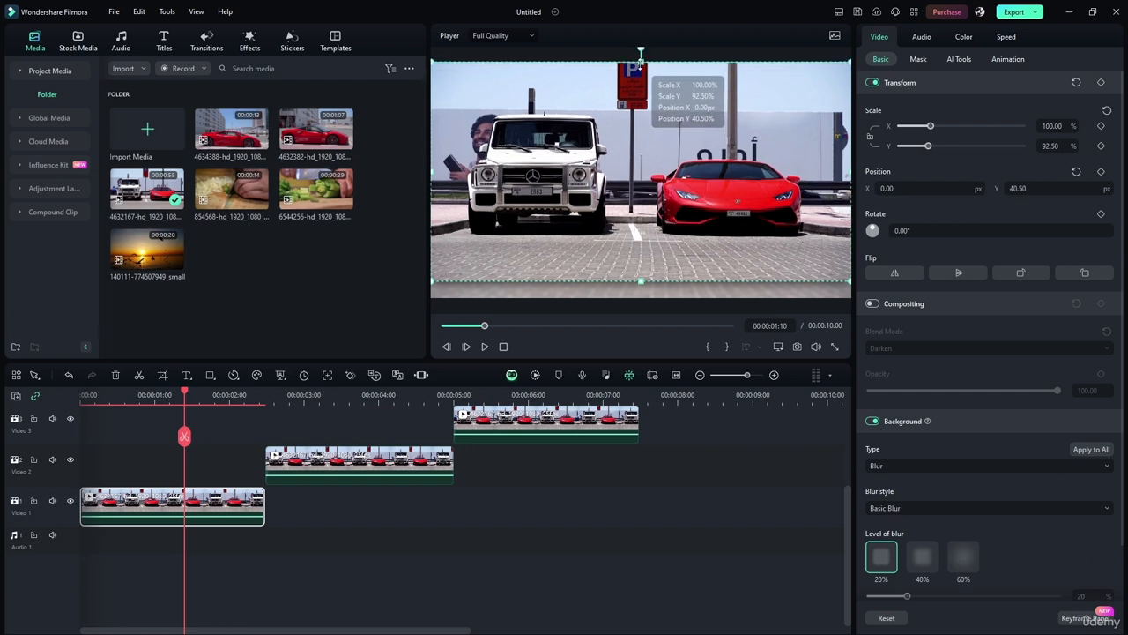
{"action": "left_click_drag", "start_coordinate": [641, 282], "coordinate": [641, 300]}
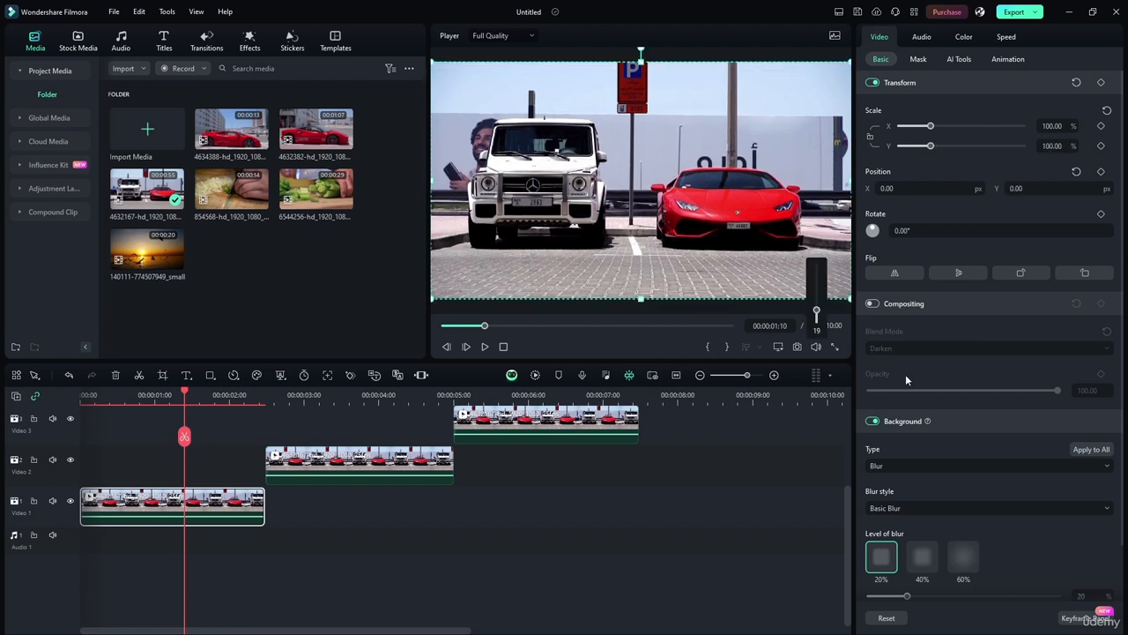
{"action": "left_click", "coordinate": [872, 420]}
{"action": "left_click", "coordinate": [897, 83]}
{"action": "left_click", "coordinate": [873, 106]}
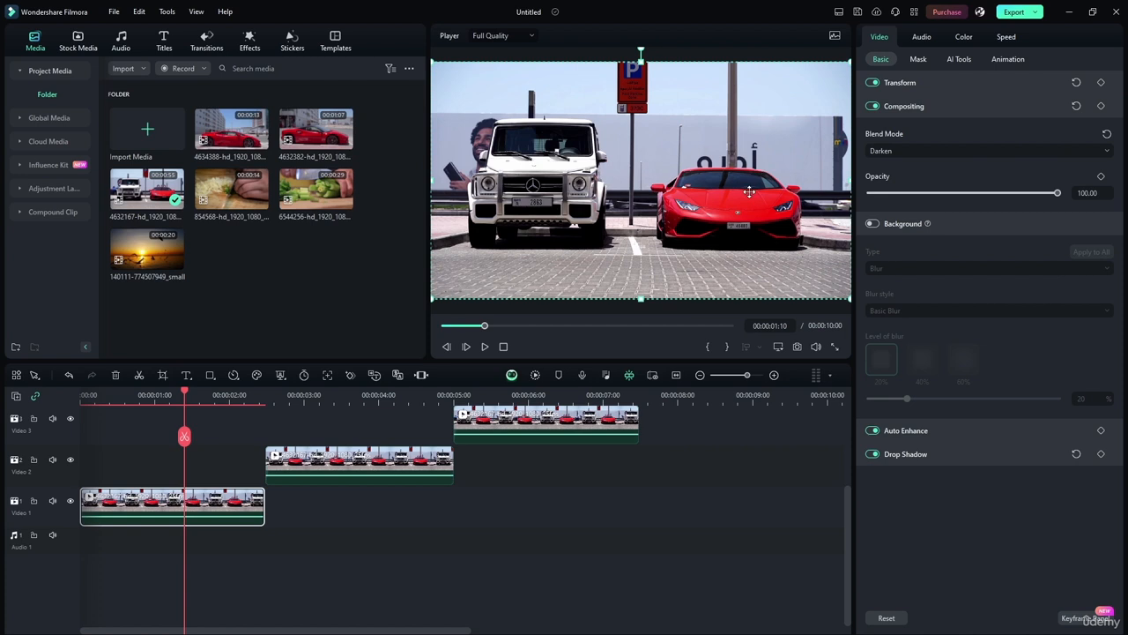
Step: Compare the Normal and Darken blend modes on the first segment without a background, ending on Darken
{"action": "left_click", "coordinate": [776, 516]}
{"action": "left_click", "coordinate": [203, 506]}
{"action": "left_click", "coordinate": [890, 151]}
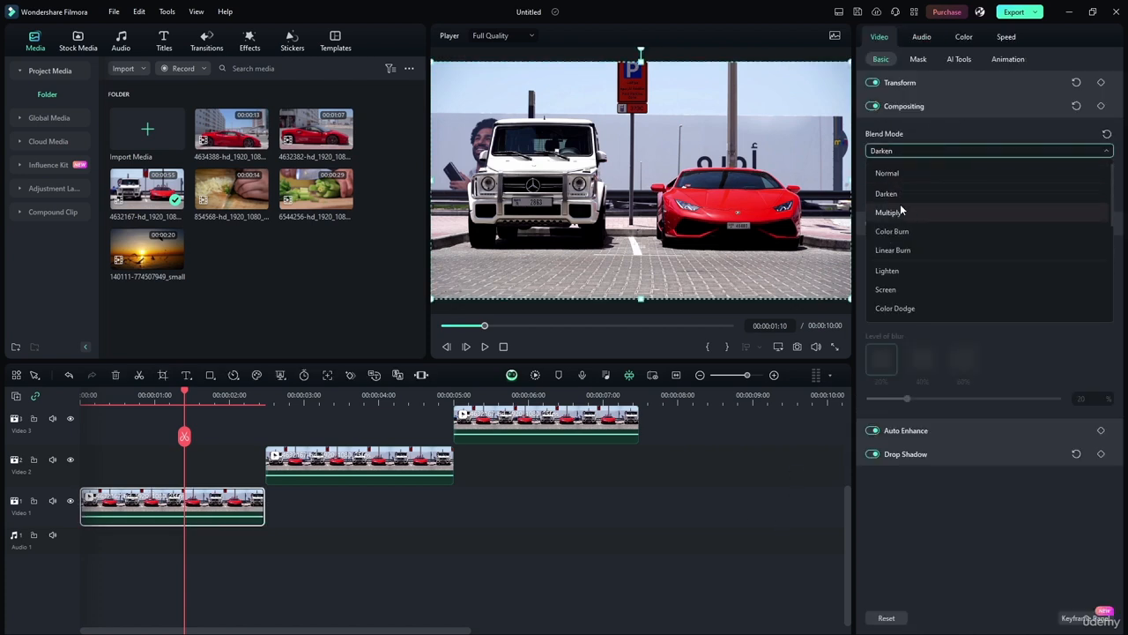
{"action": "left_click", "coordinate": [900, 205]}
{"action": "left_click", "coordinate": [904, 152]}
{"action": "left_click", "coordinate": [907, 170]}
{"action": "left_click", "coordinate": [910, 150]}
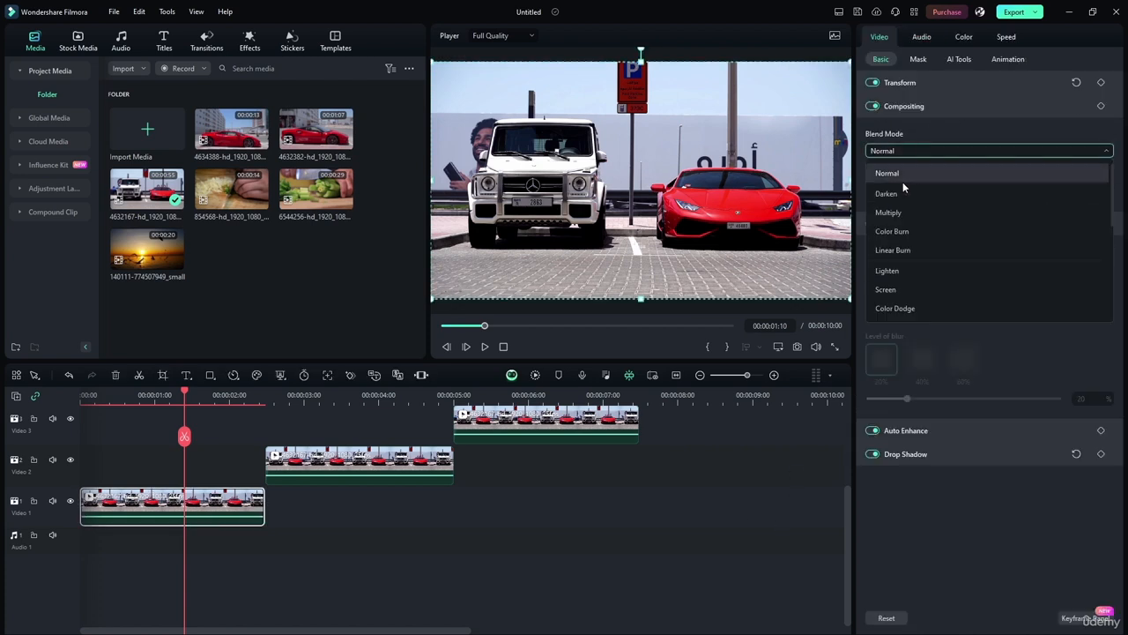
{"action": "left_click", "coordinate": [902, 189]}
Step: Turn Background back on, shift the picture within the frame to see the blend, and return it to the center
{"action": "left_click", "coordinate": [871, 223]}
{"action": "left_click_drag", "start_coordinate": [686, 208], "coordinate": [761, 162]}
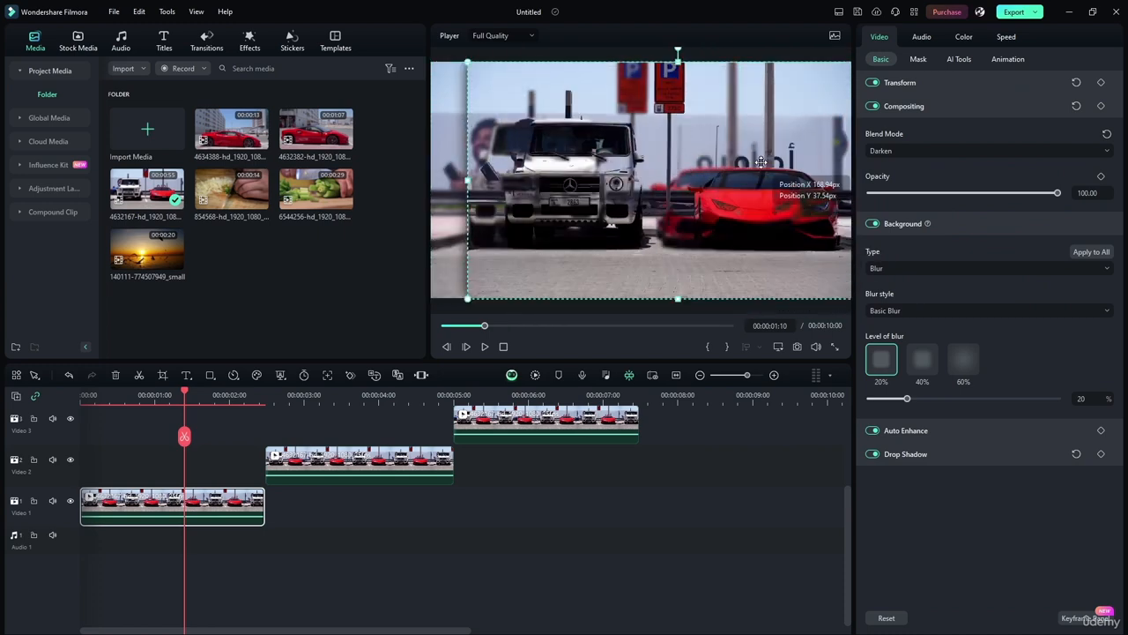
{"action": "left_click_drag", "start_coordinate": [760, 162], "coordinate": [736, 226]}
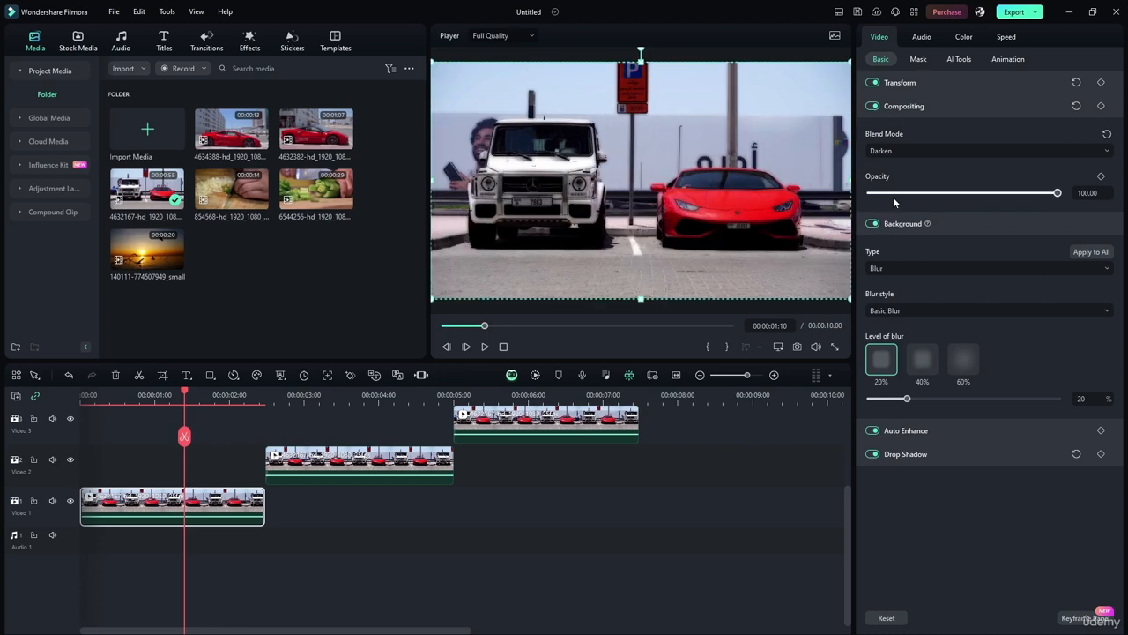
Step: Collapse Background and try the Multiply, Color Burn and Linear Burn blend modes on the segment
{"action": "left_click", "coordinate": [921, 225]}
{"action": "left_click", "coordinate": [911, 152]}
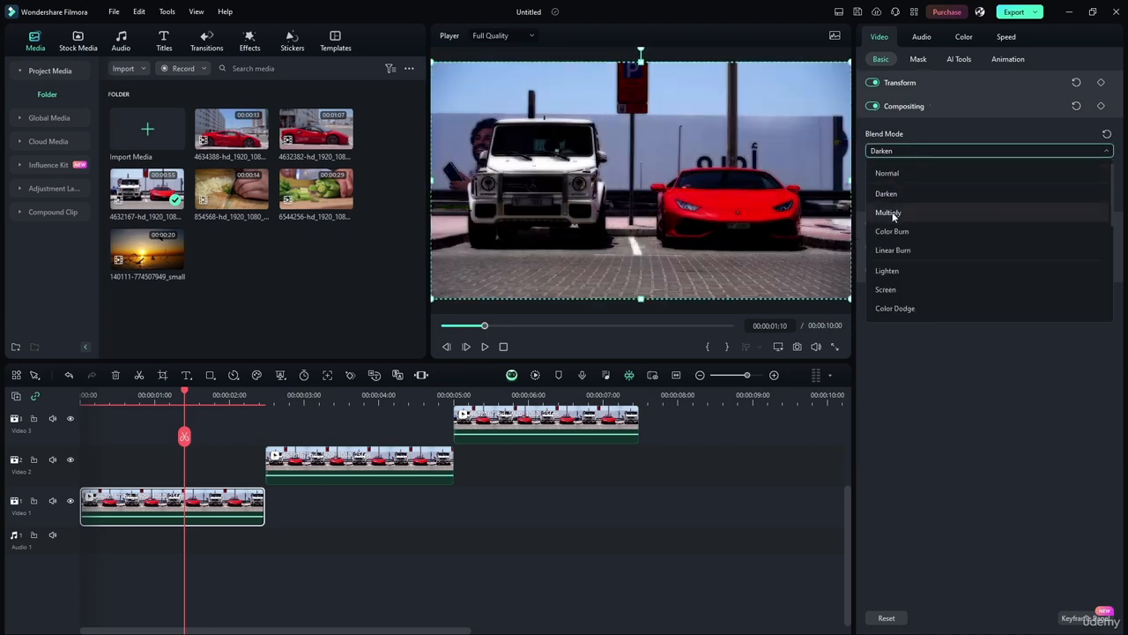
{"action": "left_click", "coordinate": [892, 212]}
{"action": "left_click", "coordinate": [912, 152]}
{"action": "left_click", "coordinate": [899, 229]}
{"action": "left_click_drag", "start_coordinate": [791, 146], "coordinate": [792, 200]}
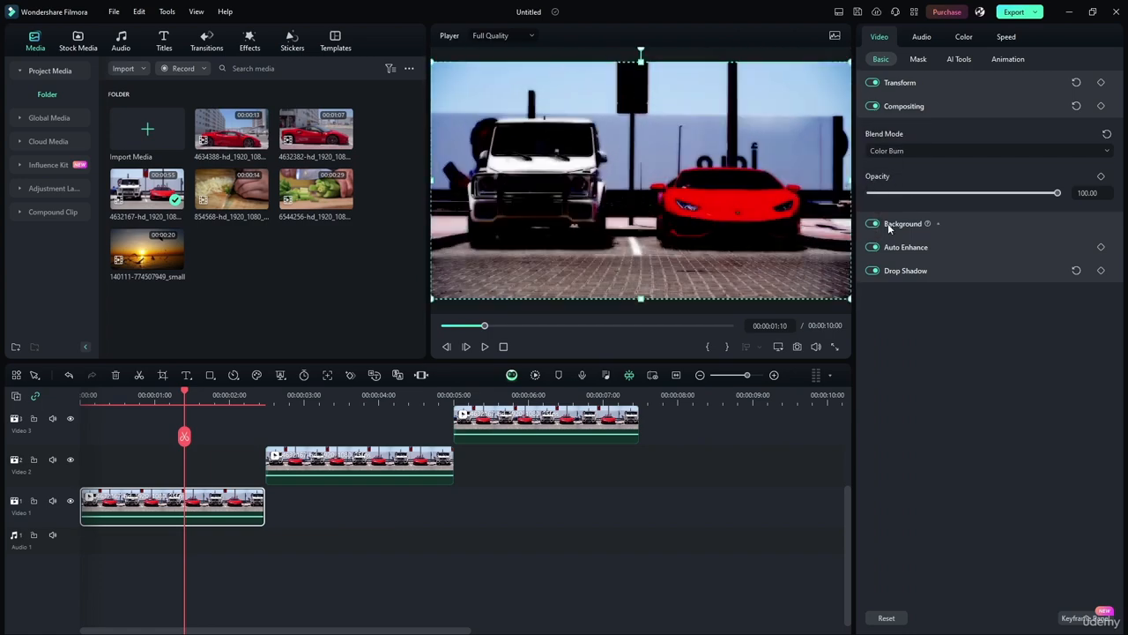
{"action": "left_click", "coordinate": [911, 151]}
{"action": "left_click", "coordinate": [910, 251]}
{"action": "mouse_move", "coordinate": [749, 177]}
{"action": "left_mouse_down"}
{"action": "mouse_move", "coordinate": [735, 161]}
{"action": "mouse_move", "coordinate": [662, 209]}
{"action": "mouse_move", "coordinate": [710, 191]}
{"action": "mouse_move", "coordinate": [449, 219]}
{"action": "mouse_move", "coordinate": [736, 225]}
{"action": "mouse_move", "coordinate": [756, 182]}
{"action": "mouse_move", "coordinate": [722, 231]}
{"action": "mouse_move", "coordinate": [746, 244]}
{"action": "left_mouse_up"}
Step: Try the Lighten, Screen and Color Dodge blend modes and settle on Lighten
{"action": "left_click", "coordinate": [890, 150]}
{"action": "left_click", "coordinate": [901, 271]}
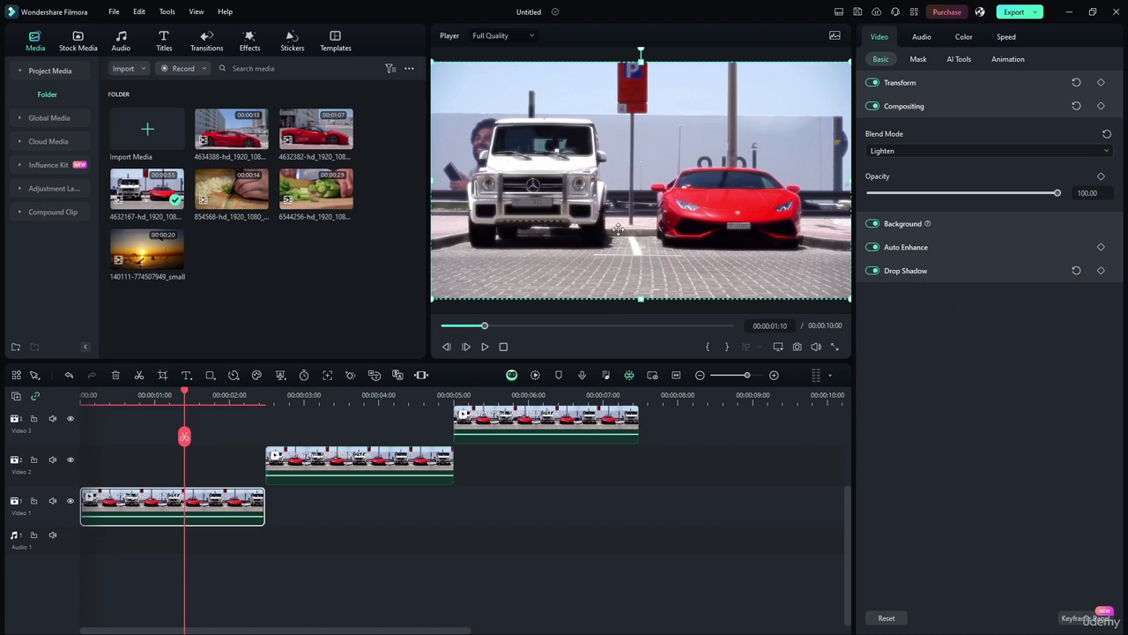
{"action": "left_click", "coordinate": [908, 151]}
{"action": "left_click", "coordinate": [898, 290]}
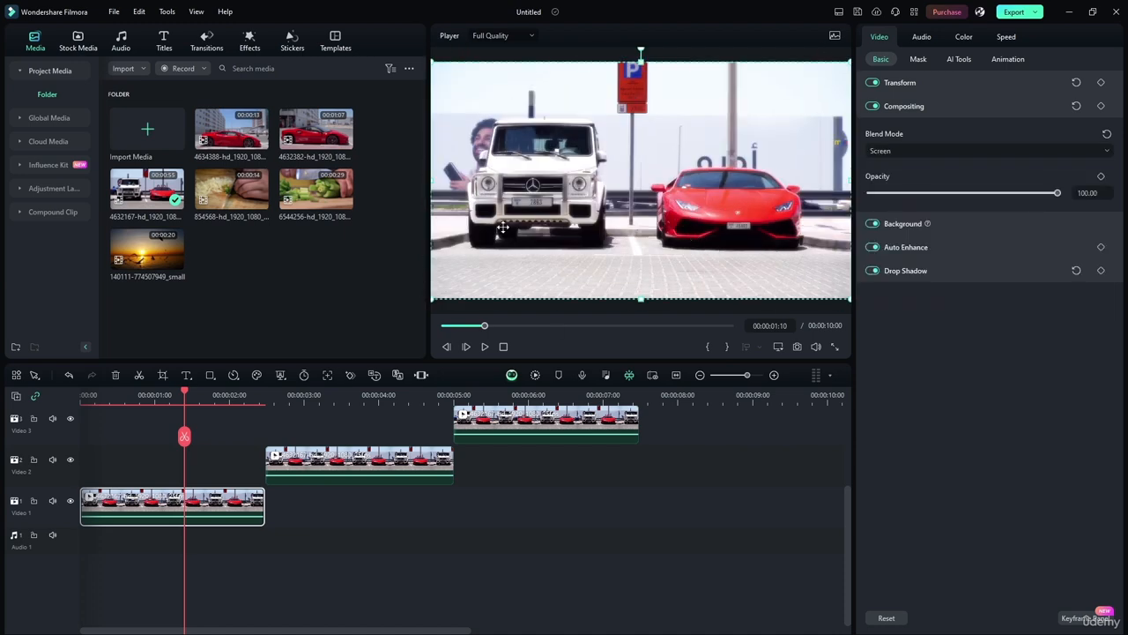
{"action": "left_click", "coordinate": [917, 150]}
{"action": "left_click", "coordinate": [908, 308]}
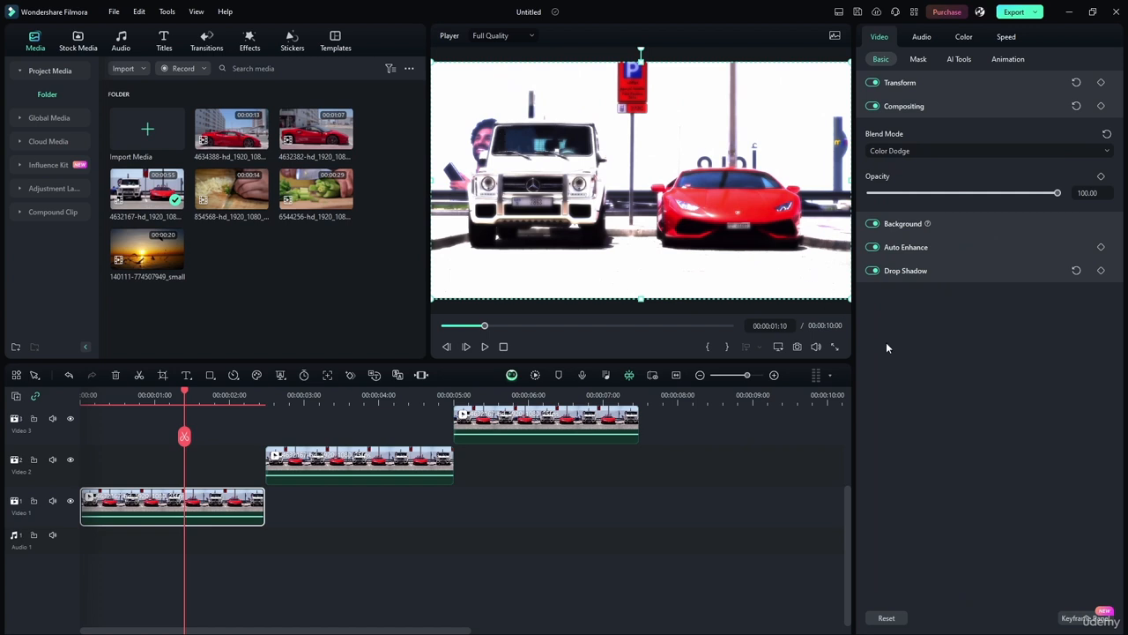
{"action": "left_click", "coordinate": [886, 150]}
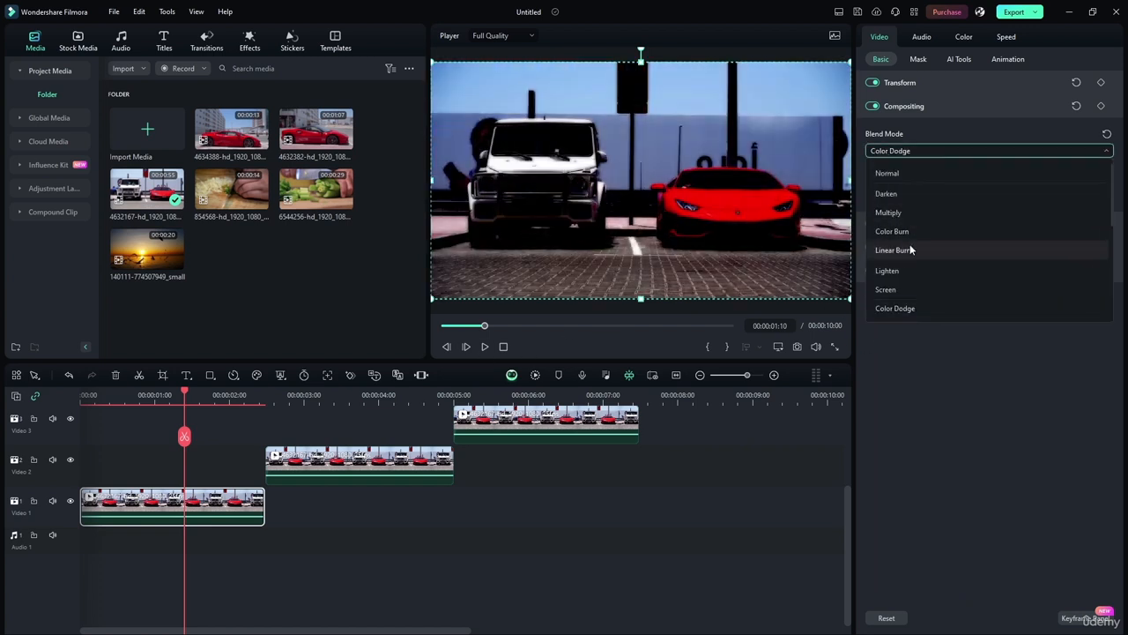
{"action": "left_click", "coordinate": [904, 270]}
Step: Return the playhead to the start, select the first segment's clip range and render its preview
{"action": "left_click_drag", "start_coordinate": [179, 395], "coordinate": [78, 395]}
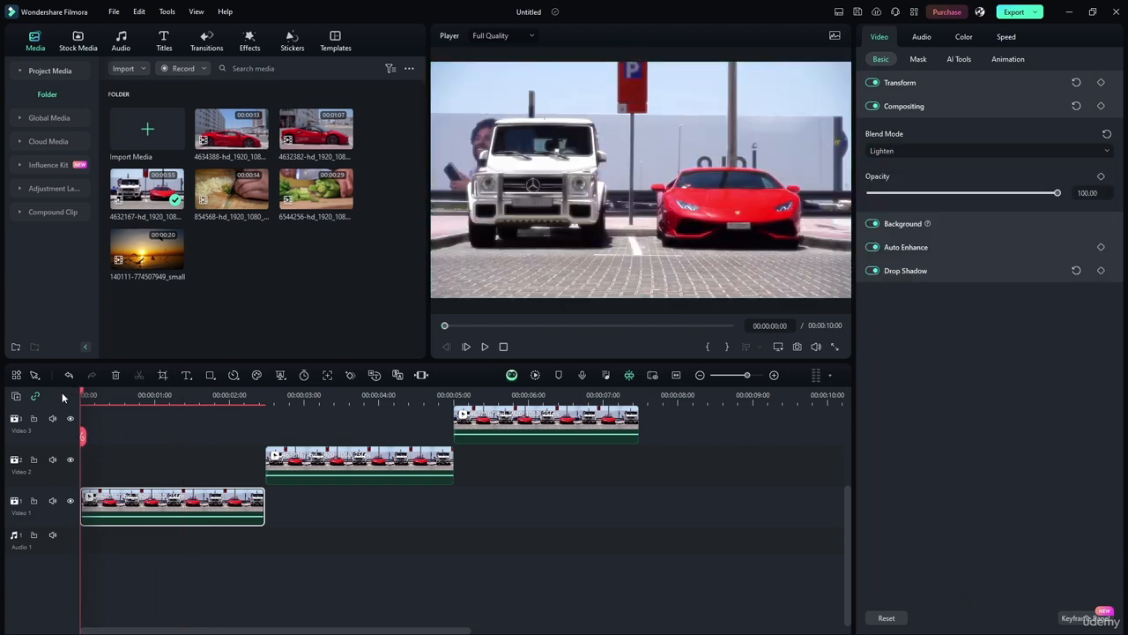
{"action": "right_click", "coordinate": [208, 511]}
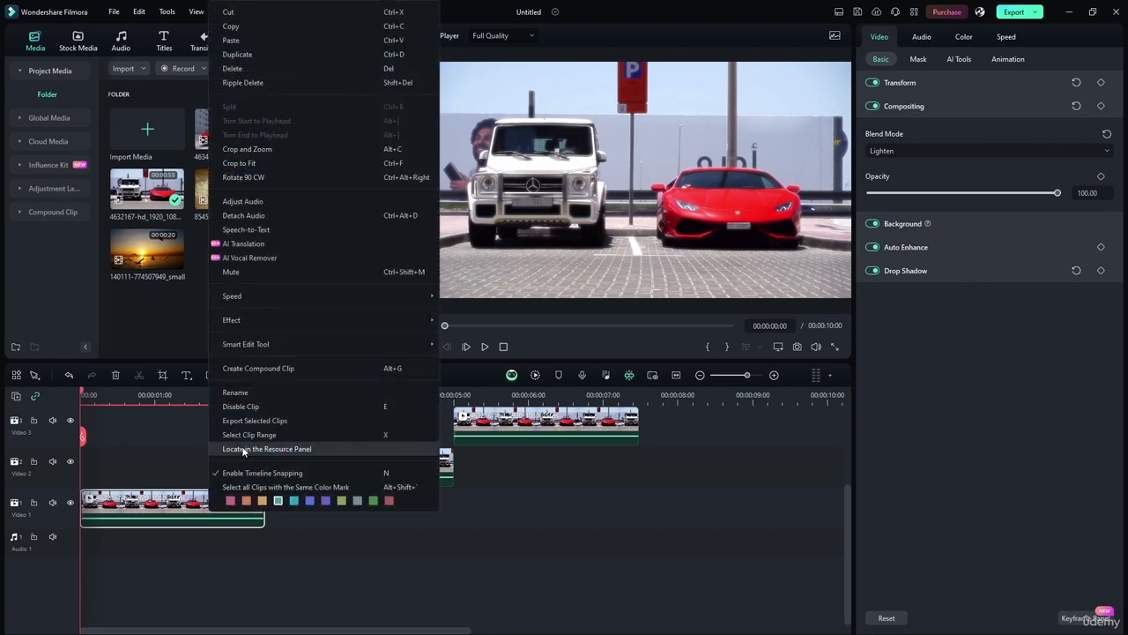
{"action": "mouse_move", "coordinate": [268, 345]}
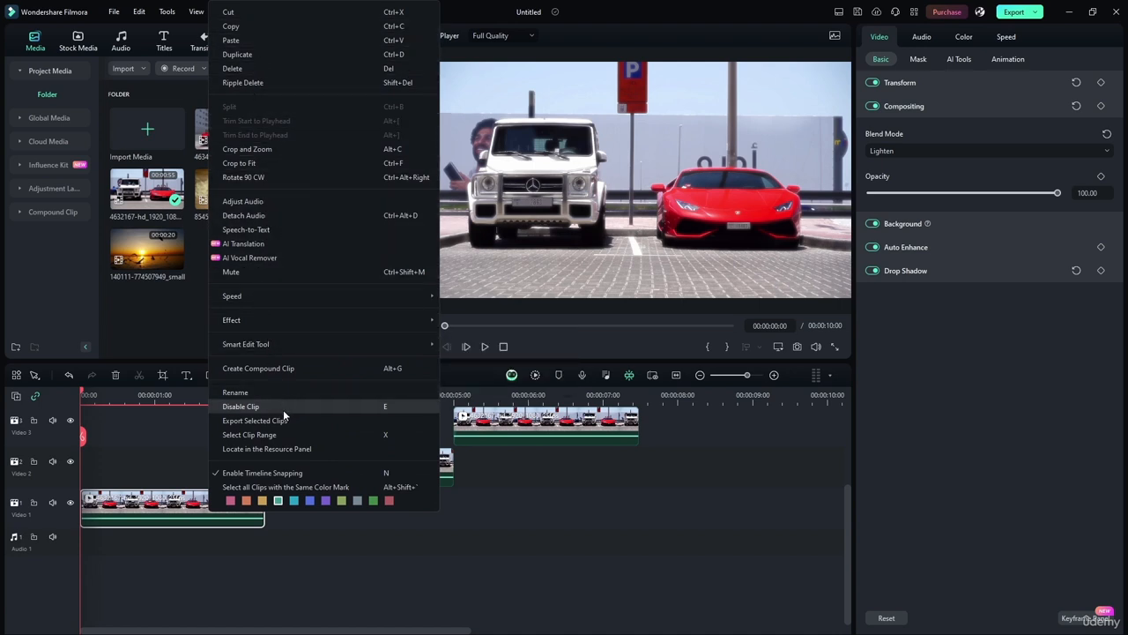
{"action": "left_click", "coordinate": [264, 434]}
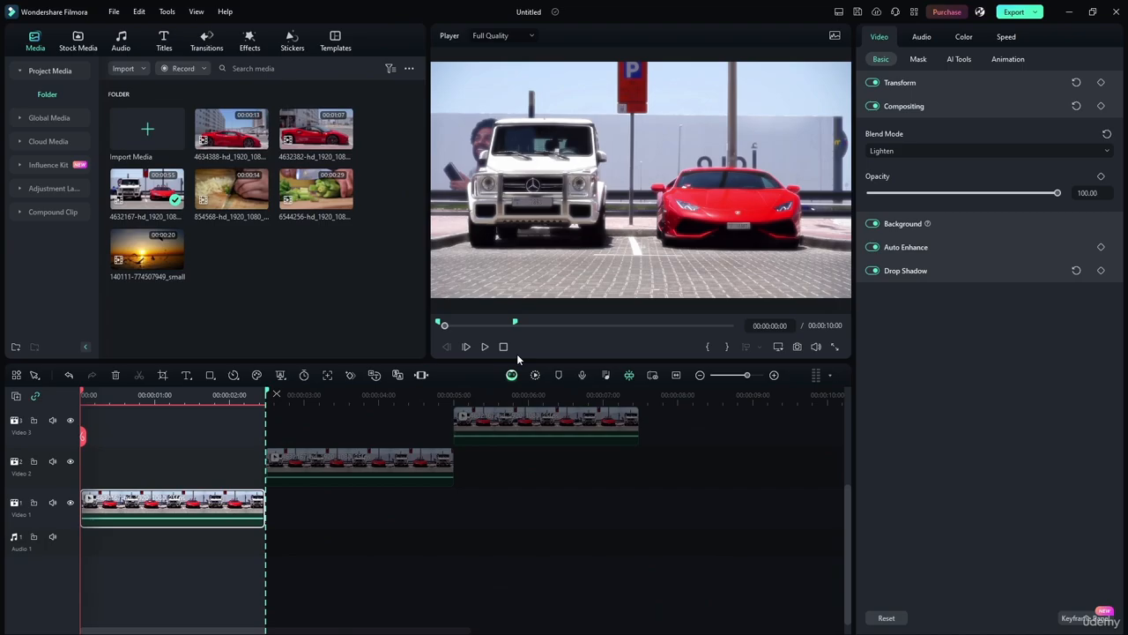
{"action": "left_click", "coordinate": [534, 375]}
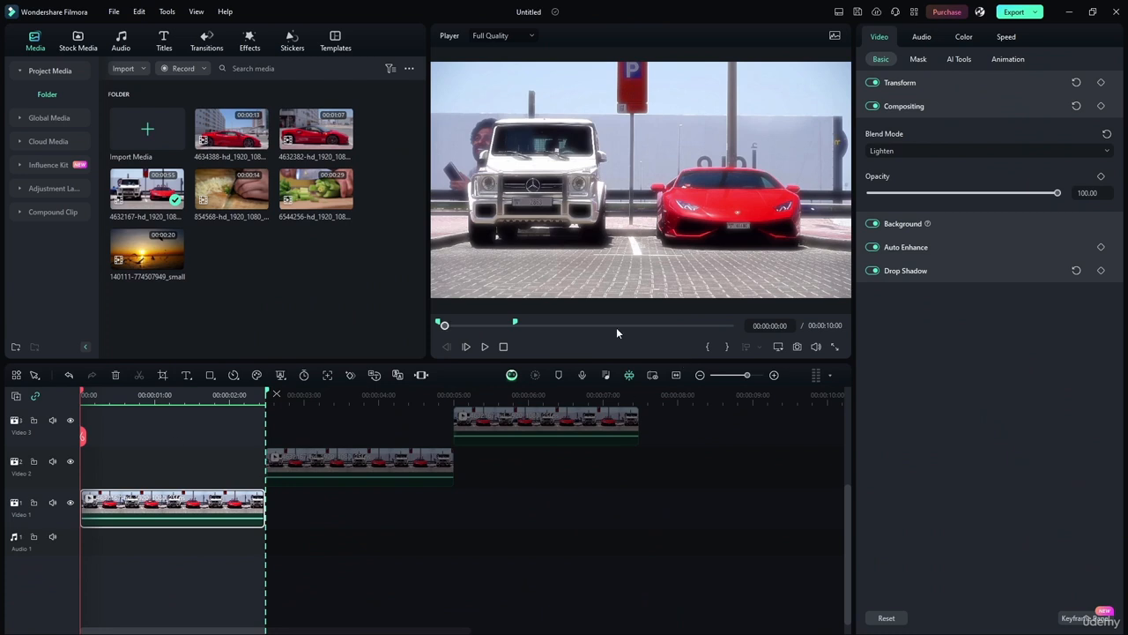
Step: Play the rendered first segment and open the Mask settings of the Video 2 segment
{"action": "left_click", "coordinate": [483, 346]}
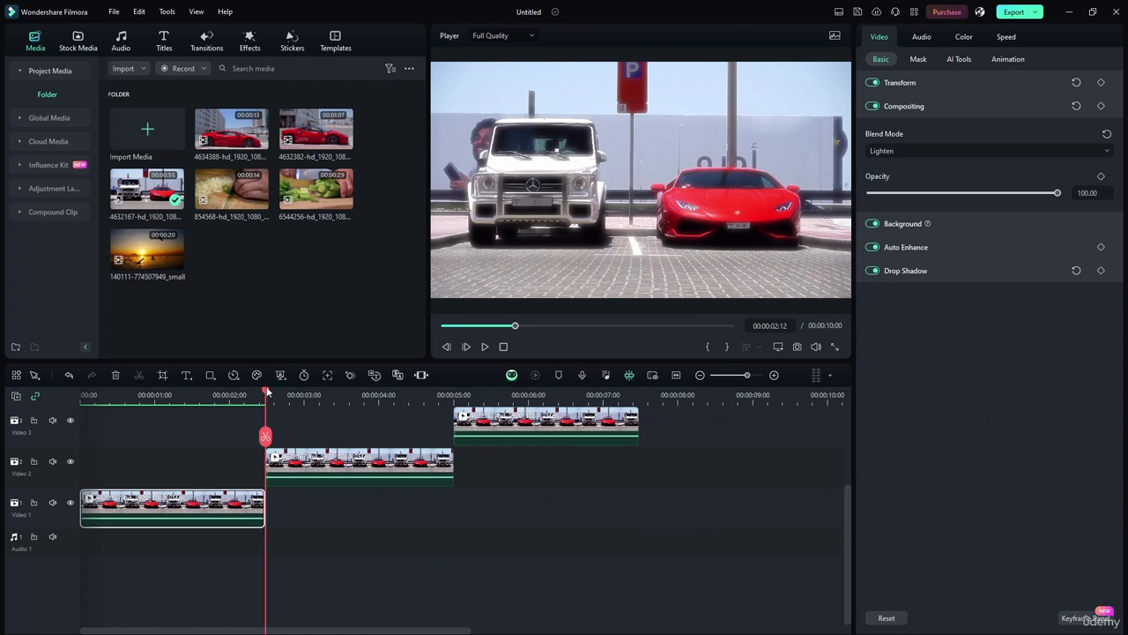
{"action": "left_click_drag", "start_coordinate": [267, 392], "coordinate": [331, 402]}
{"action": "left_click", "coordinate": [406, 458]}
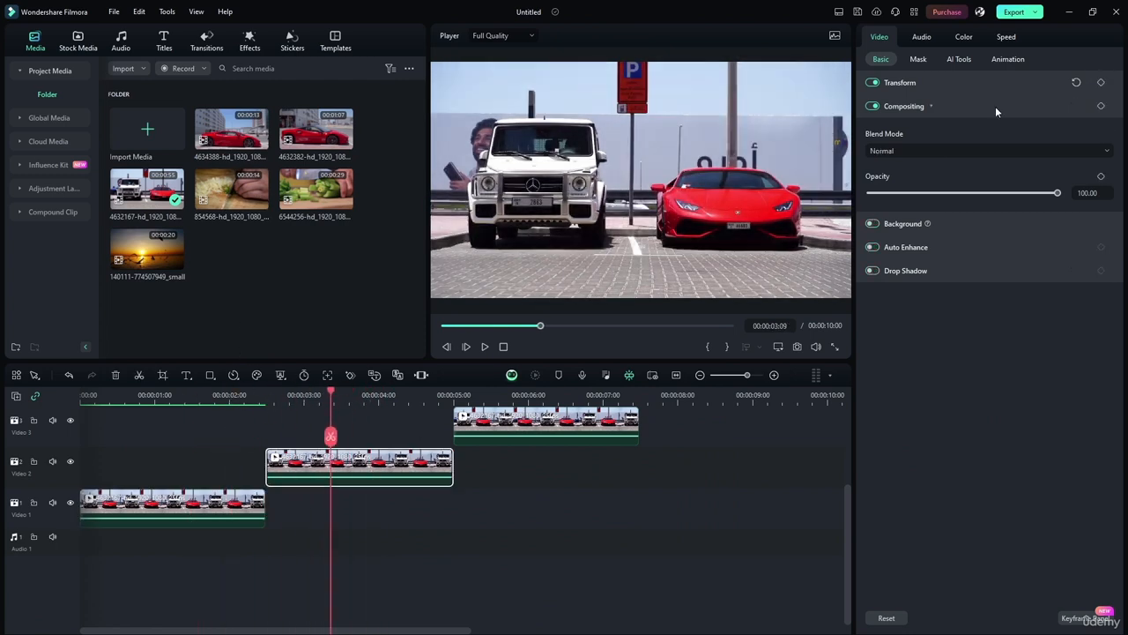
{"action": "left_click", "coordinate": [918, 59]}
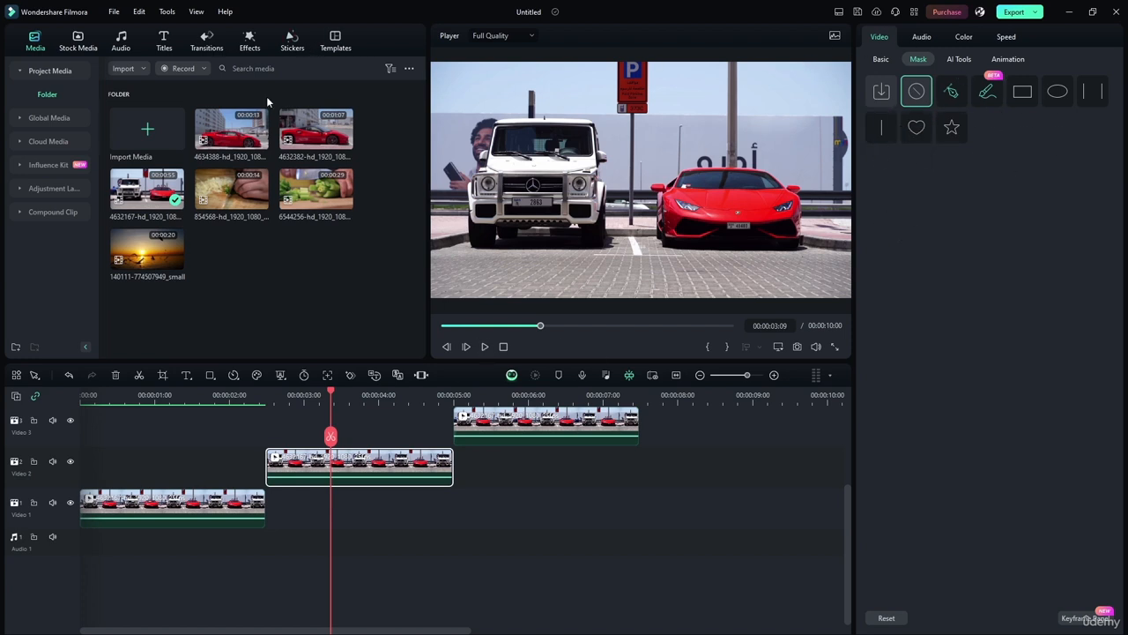
{"action": "left_click_drag", "start_coordinate": [304, 210], "coordinate": [273, 510]}
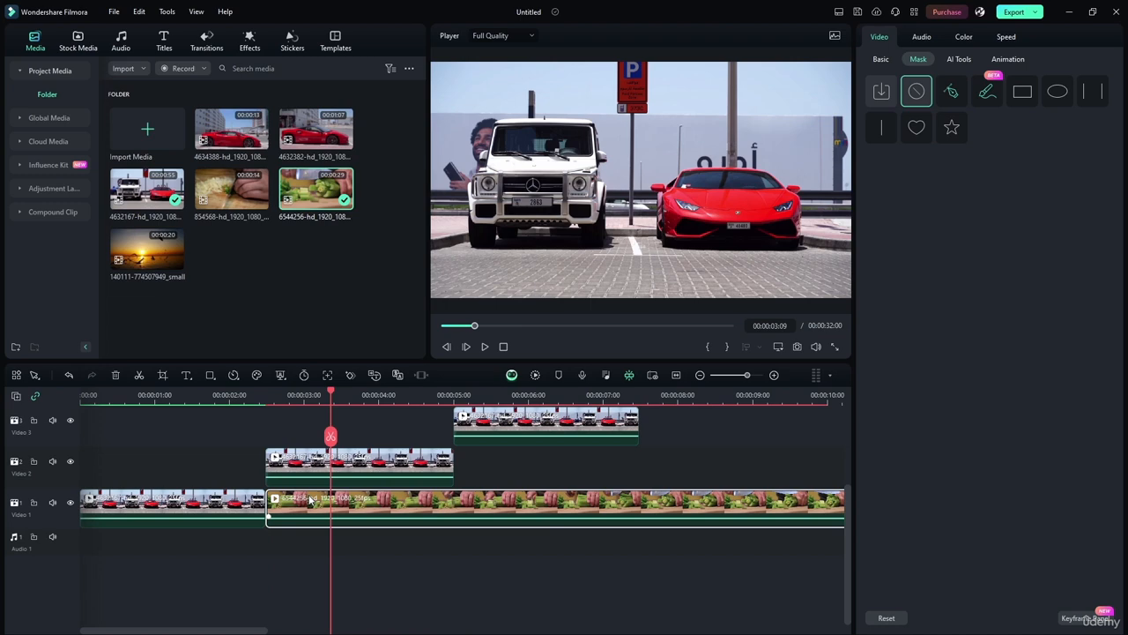
{"action": "left_click", "coordinate": [310, 499]}
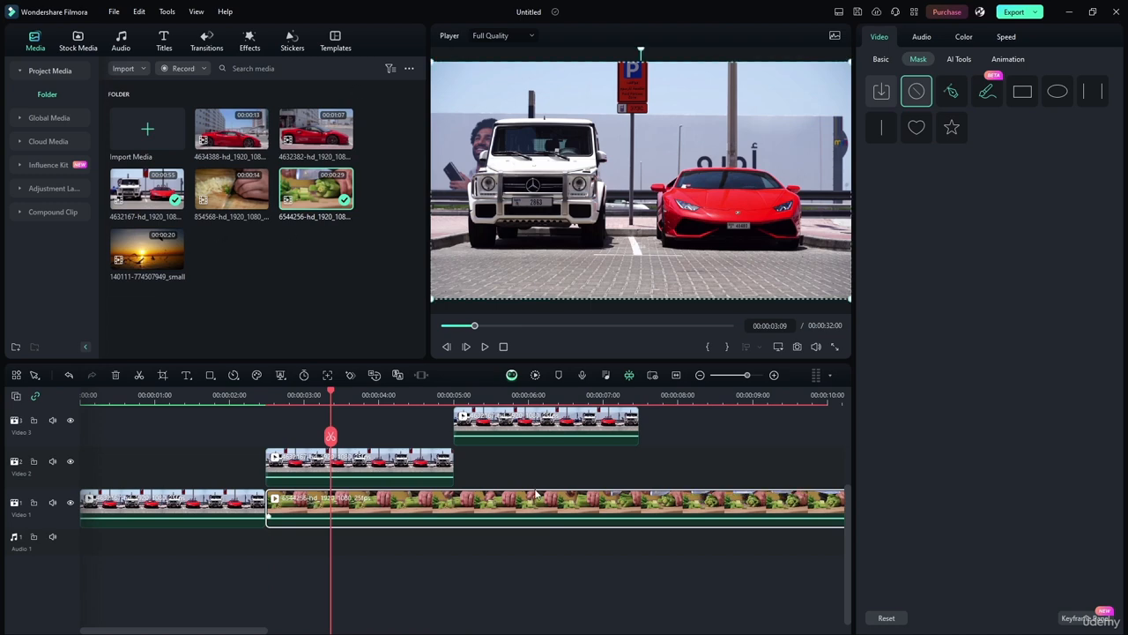
{"action": "key", "text": "ctrl+z"}
Step: Try placing the red car clip 4634388 after the first segment on Video 1 and trimming it to the Video 2 segment's end
{"action": "left_click_drag", "start_coordinate": [233, 137], "coordinate": [328, 504]}
{"action": "left_click", "coordinate": [675, 375]}
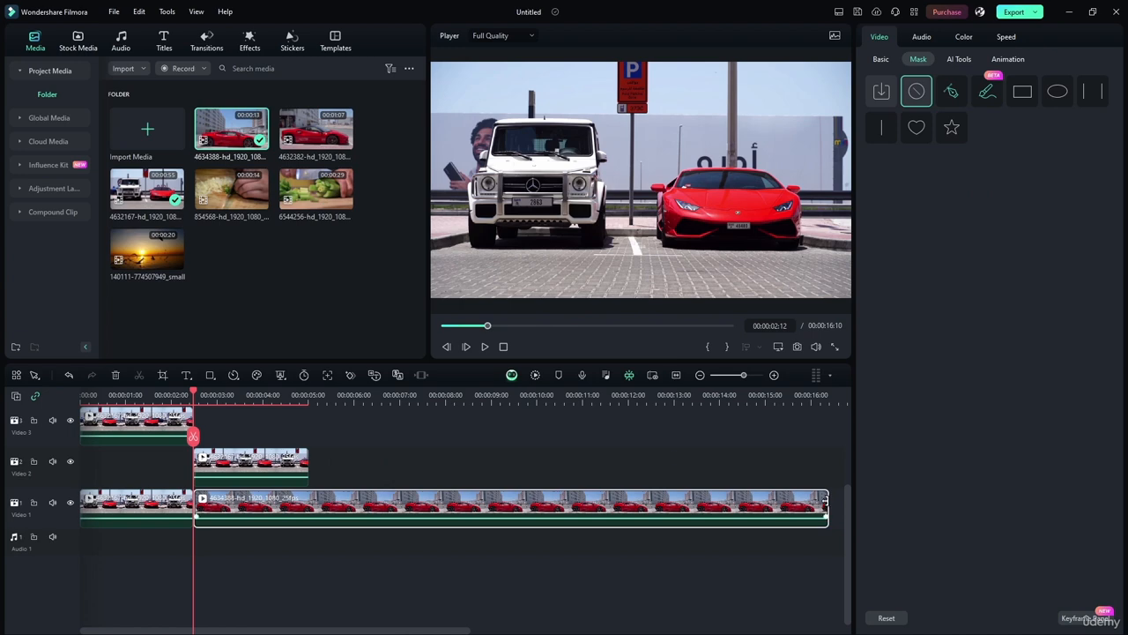
{"action": "left_click_drag", "start_coordinate": [826, 503], "coordinate": [309, 504]}
{"action": "left_click_drag", "start_coordinate": [194, 394], "coordinate": [82, 394]}
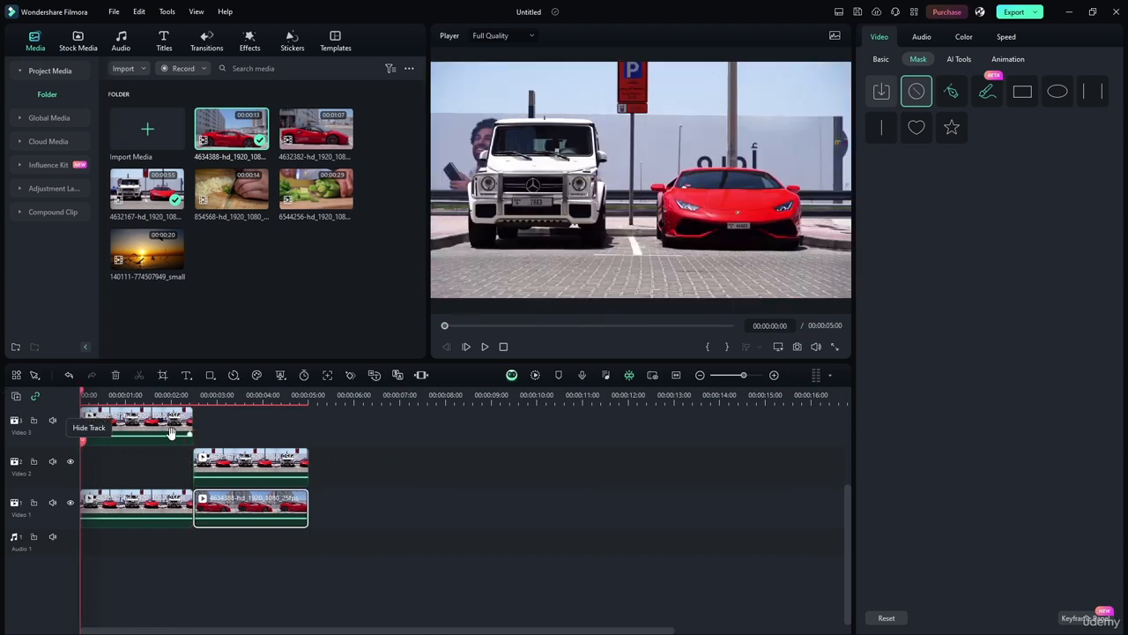
Step: Remove the red car clip and undo the recent timeline edits back to the staggered arrangement of the segments
{"action": "scroll", "coordinate": [159, 471], "scroll_direction": "up", "scroll_amount": 3}
{"action": "key", "text": "ctrl+z"}
{"action": "key", "text": "ctrl+z"}
{"action": "key", "text": "ctrl+z"}
{"action": "key", "text": "ctrl+z"}
{"action": "key", "text": "ctrl+z"}
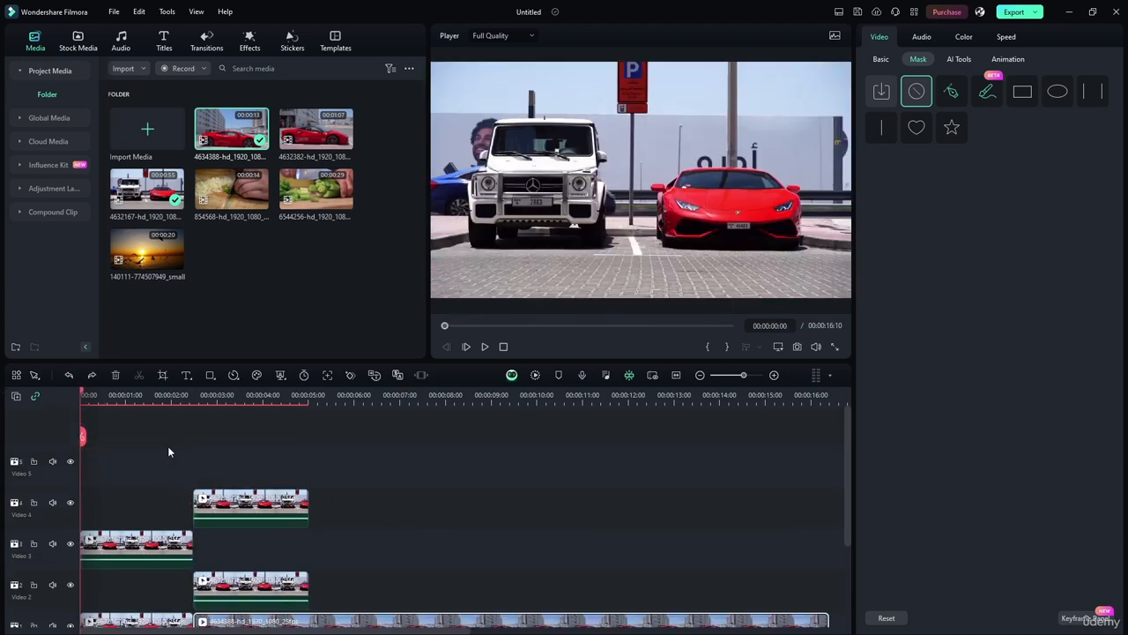
{"action": "scroll", "coordinate": [183, 446], "scroll_direction": "down", "scroll_amount": 3}
{"action": "left_click", "coordinate": [404, 524]}
{"action": "key", "text": "Delete"}
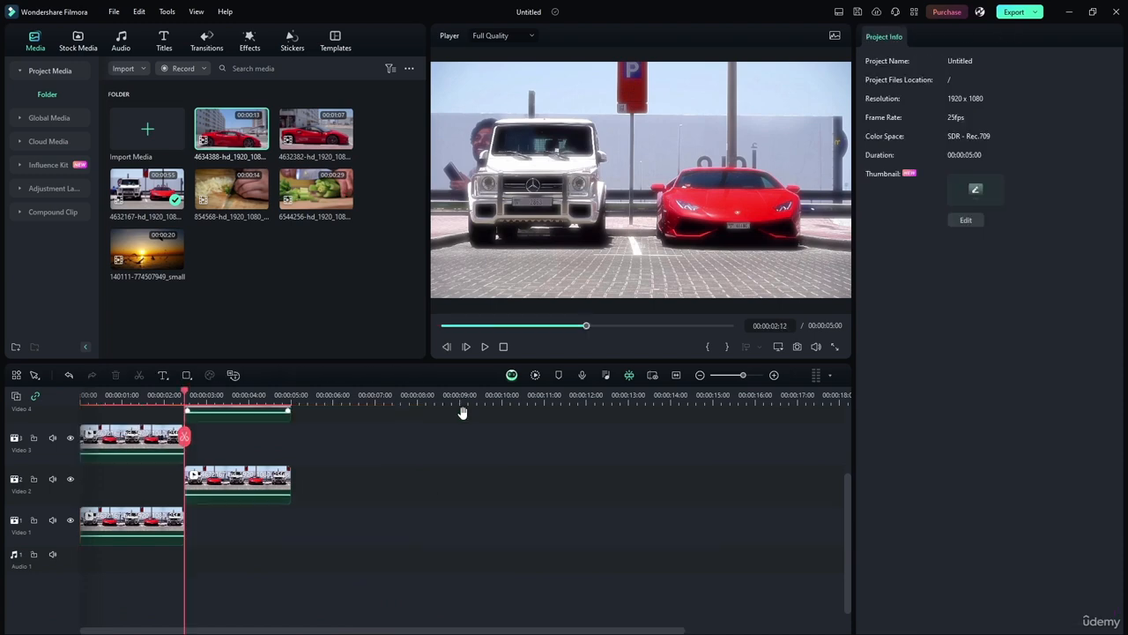
{"action": "key", "text": "ctrl+z"}
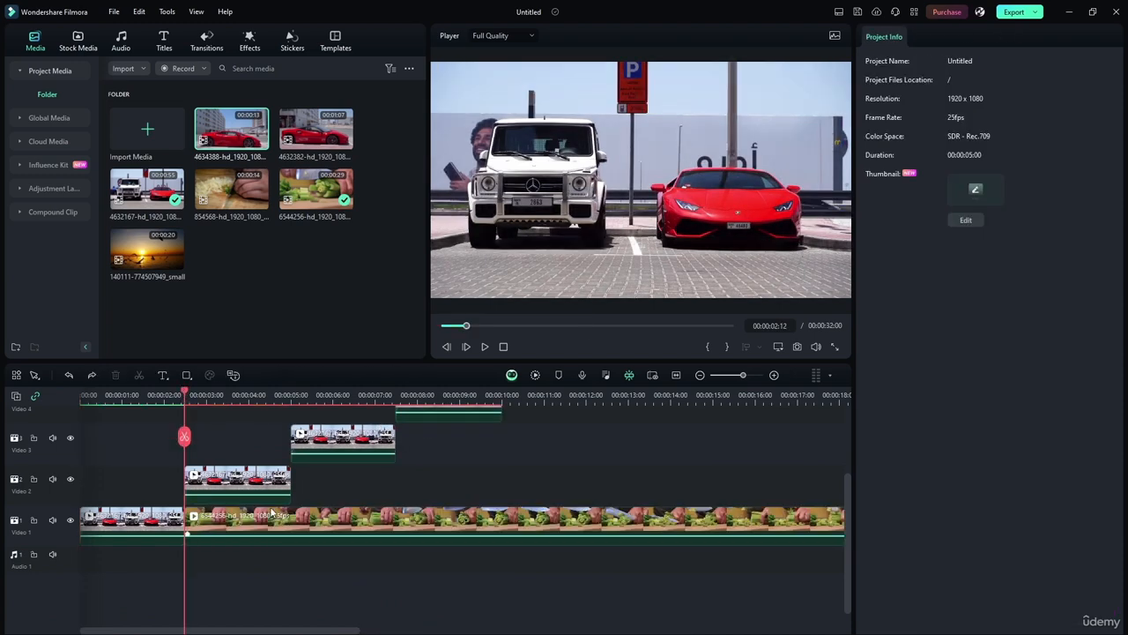
Step: Delete the vegetable clip 6544256 that follows the first segment on Video 1
{"action": "left_click_drag", "start_coordinate": [277, 517], "coordinate": [440, 483]}
{"action": "key", "text": "Delete"}
{"action": "scroll", "coordinate": [352, 507], "scroll_direction": "up", "scroll_amount": 3}
{"action": "left_click_drag", "start_coordinate": [144, 516], "coordinate": [461, 518]}
{"action": "scroll", "coordinate": [423, 520], "scroll_direction": "down", "scroll_amount": 3}
Step: Place the red car clip 4634388 beneath the Video 2 segment, trim it to the same end, and apply the single-line mask to that segment
{"action": "left_click_drag", "start_coordinate": [248, 188], "coordinate": [234, 525]}
{"action": "left_click_drag", "start_coordinate": [771, 527], "coordinate": [291, 521]}
{"action": "left_click", "coordinate": [270, 471]}
{"action": "left_click", "coordinate": [881, 127]}
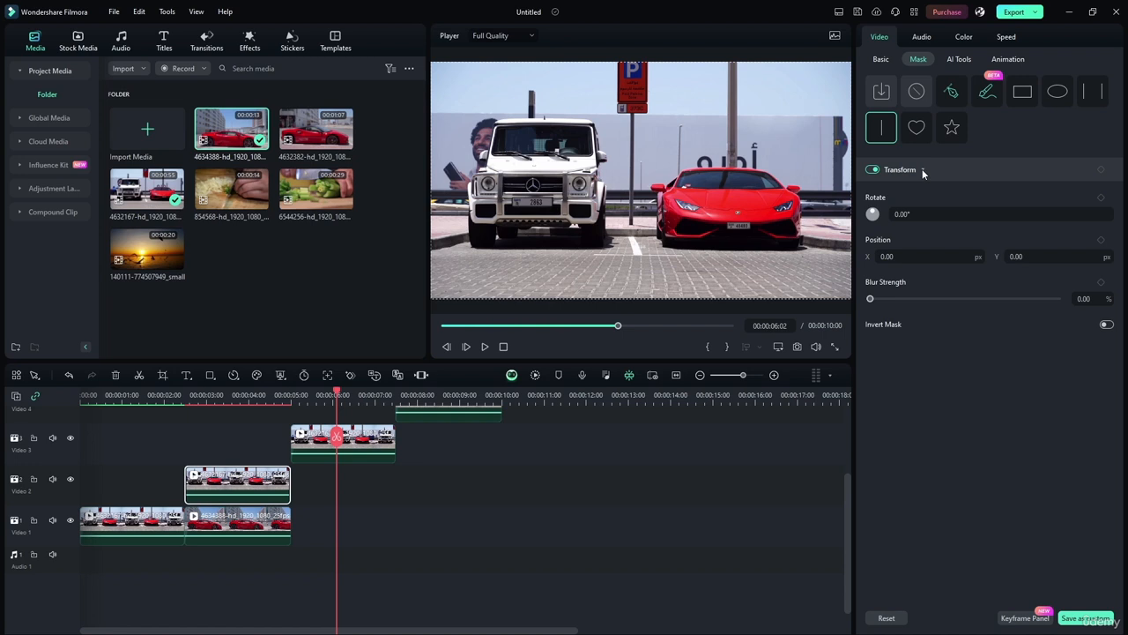
{"action": "left_click", "coordinate": [917, 90]}
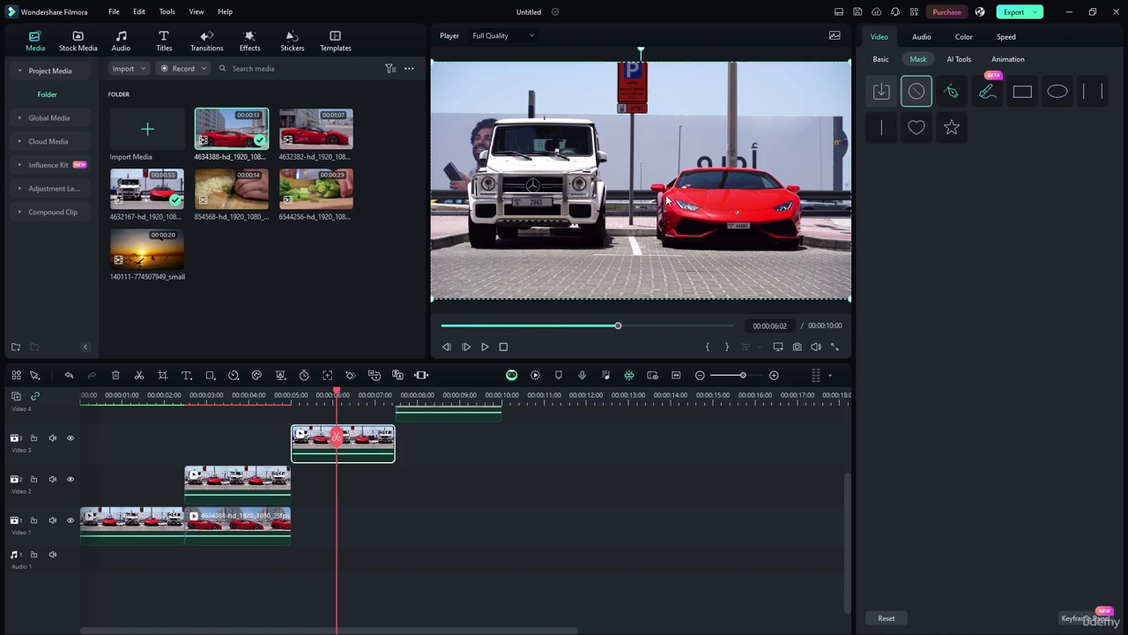
{"action": "left_click", "coordinate": [882, 128]}
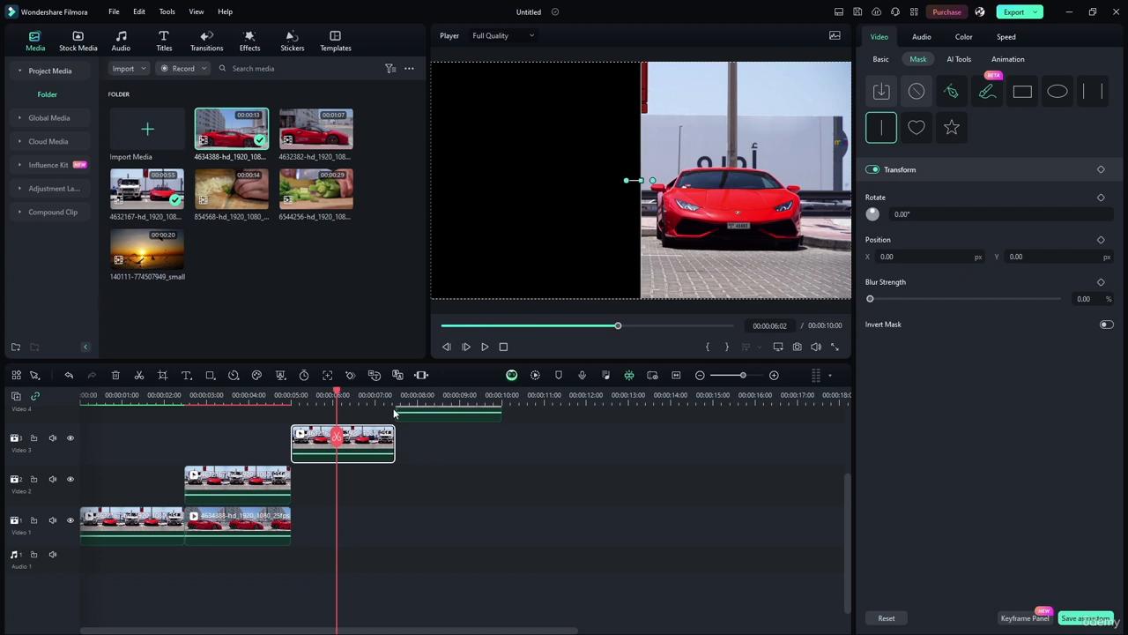
{"action": "key", "text": "ctrl+z"}
Step: Reselect the Video 2 segment and move the playhead to 00:00:03:14 to preview its split mask
{"action": "left_click", "coordinate": [250, 474]}
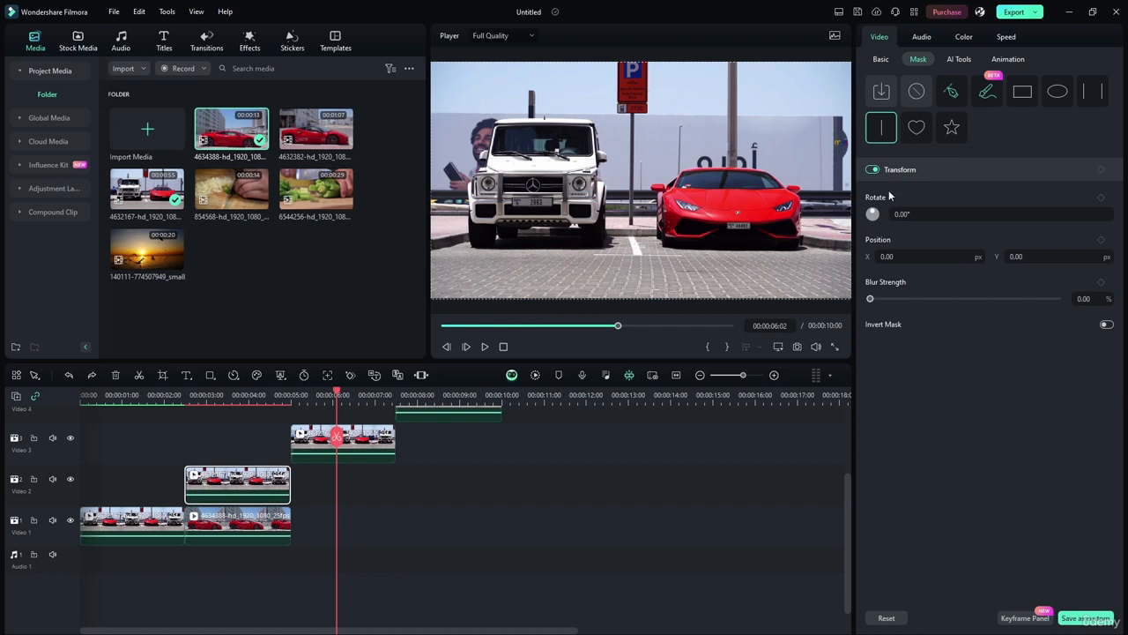
{"action": "left_click", "coordinate": [572, 222]}
{"action": "left_click", "coordinate": [250, 486]}
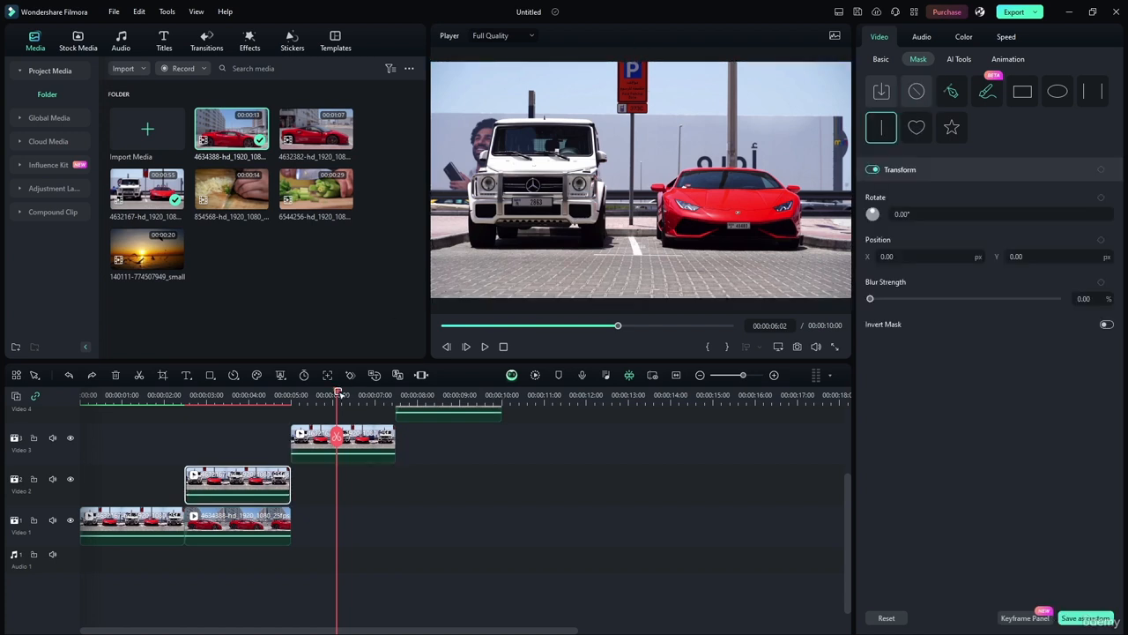
{"action": "left_click_drag", "start_coordinate": [335, 394], "coordinate": [230, 394]}
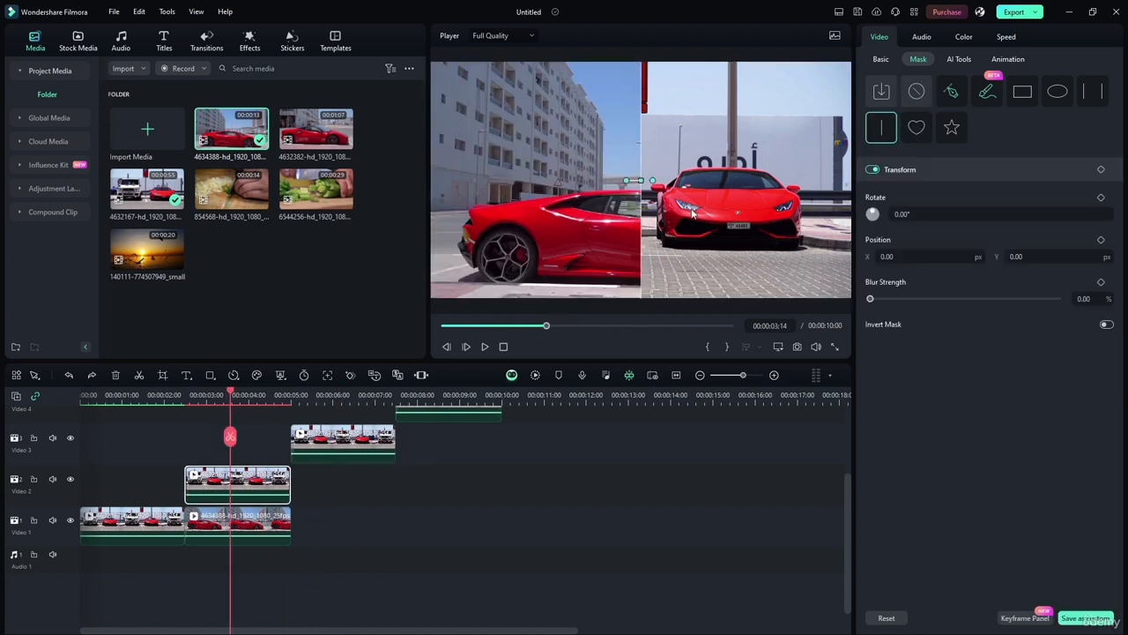
Step: Shift the mask line around in the preview and reset its Y position to 0
{"action": "mouse_move", "coordinate": [648, 180]}
{"action": "left_mouse_down"}
{"action": "mouse_move", "coordinate": [429, 178]}
{"action": "mouse_move", "coordinate": [656, 187]}
{"action": "mouse_move", "coordinate": [641, 189]}
{"action": "left_mouse_up"}
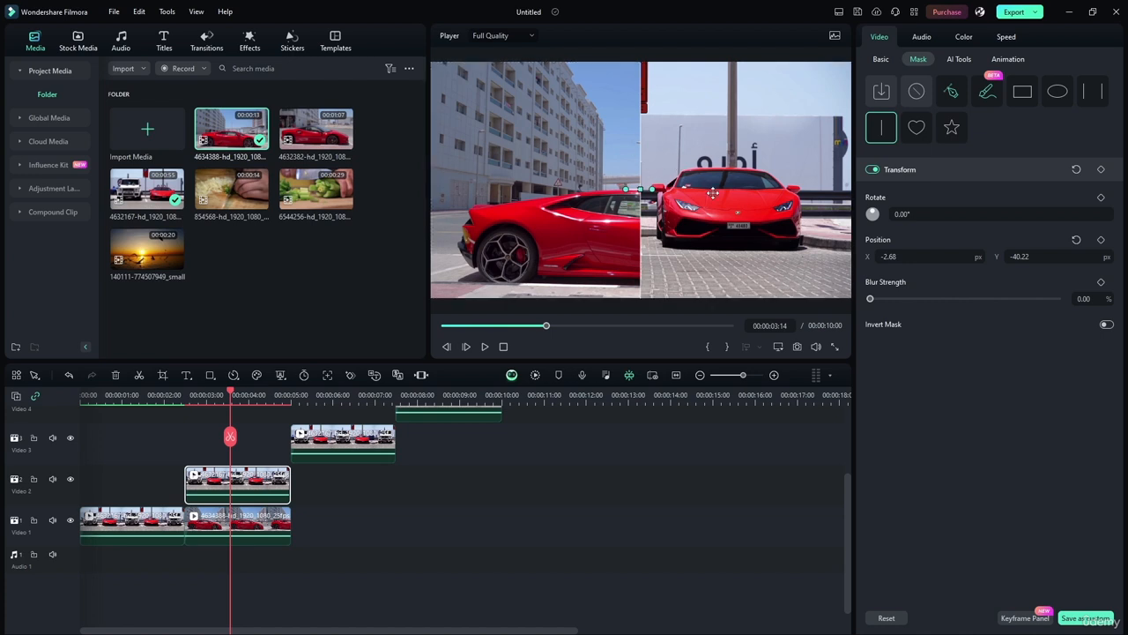
{"action": "left_click_drag", "start_coordinate": [702, 179], "coordinate": [746, 178]}
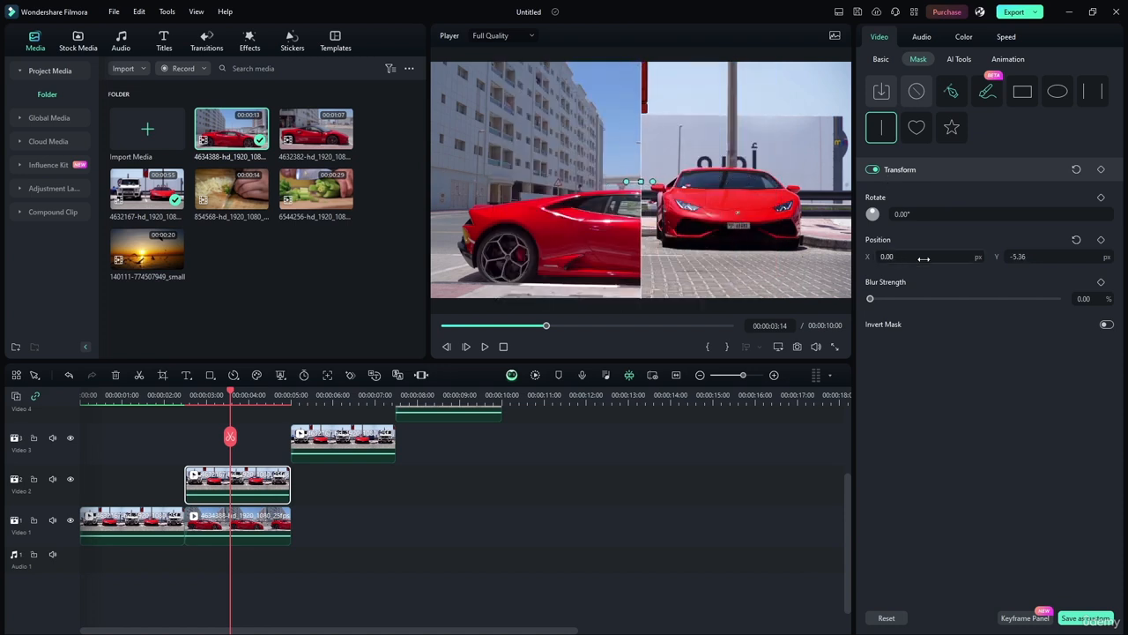
{"action": "left_click", "coordinate": [1031, 256]}
{"action": "type", "text": "0"}
{"action": "key", "text": "Return"}
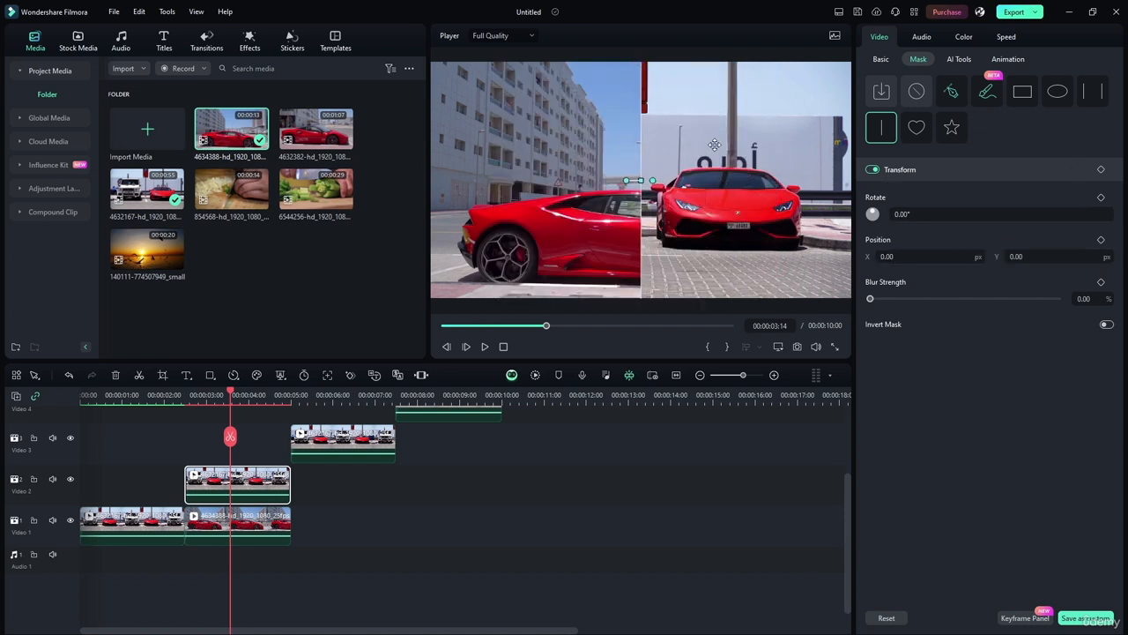
Step: Nudge the mask line off center and reset both its X and Y positions to 0
{"action": "left_click_drag", "start_coordinate": [703, 184], "coordinate": [708, 187]}
{"action": "left_click", "coordinate": [925, 255]}
{"action": "type", "text": "0"}
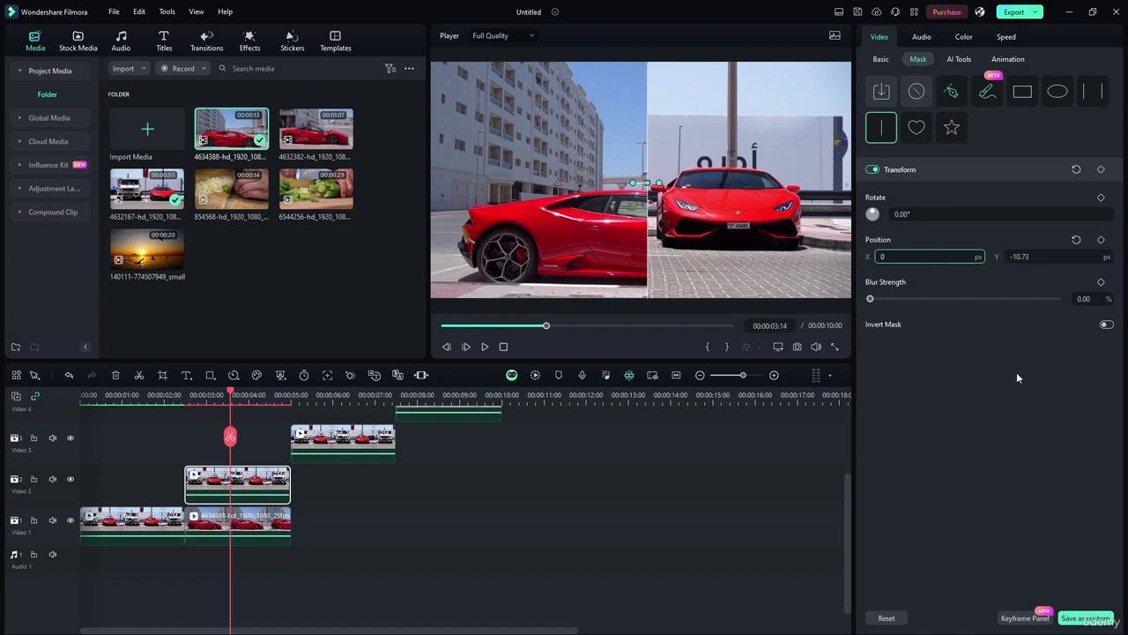
{"action": "left_click", "coordinate": [1035, 256]}
{"action": "type", "text": "0"}
{"action": "key", "text": "Return"}
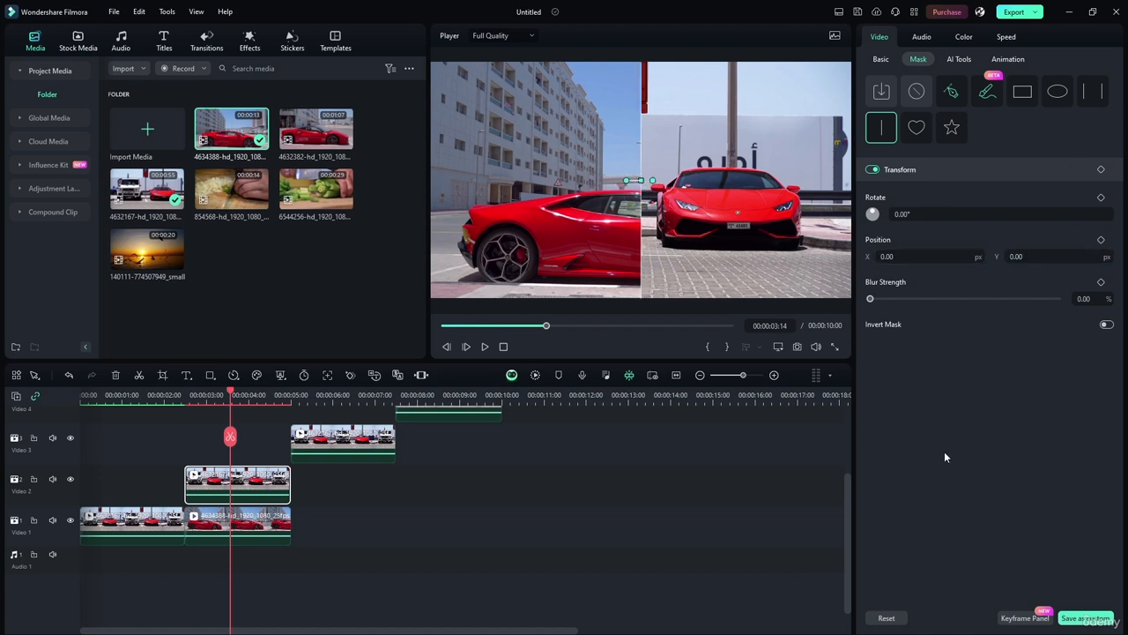
Step: Set the mask's Blur Strength to 68% and its rotation to -180°
{"action": "left_click_drag", "start_coordinate": [872, 300], "coordinate": [996, 298]}
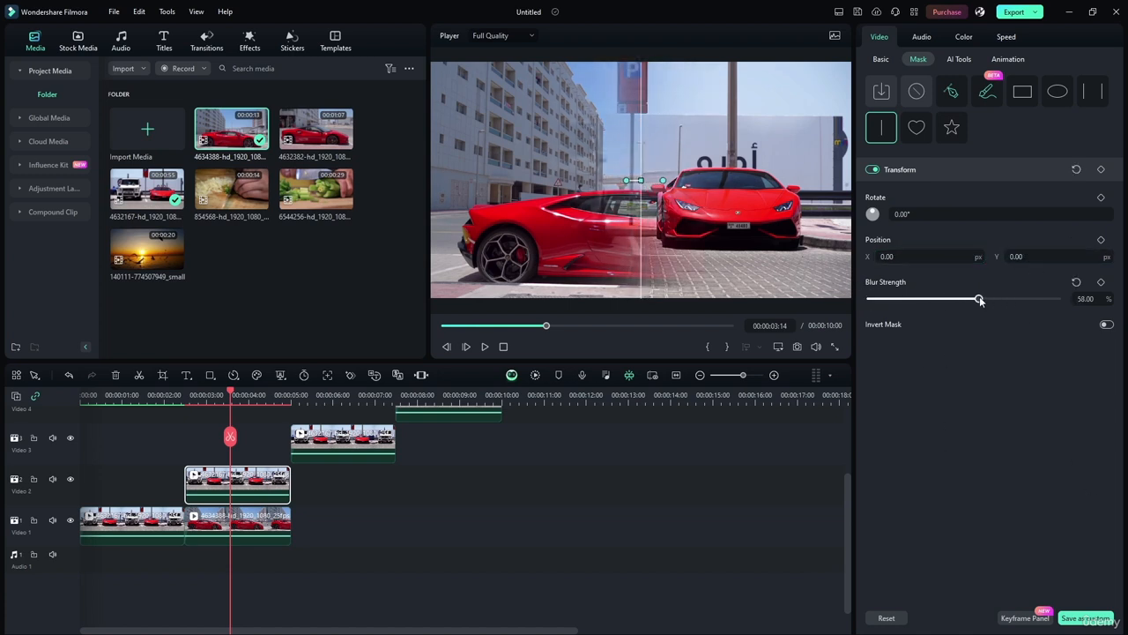
{"action": "left_click_drag", "start_coordinate": [925, 219], "coordinate": [821, 218]}
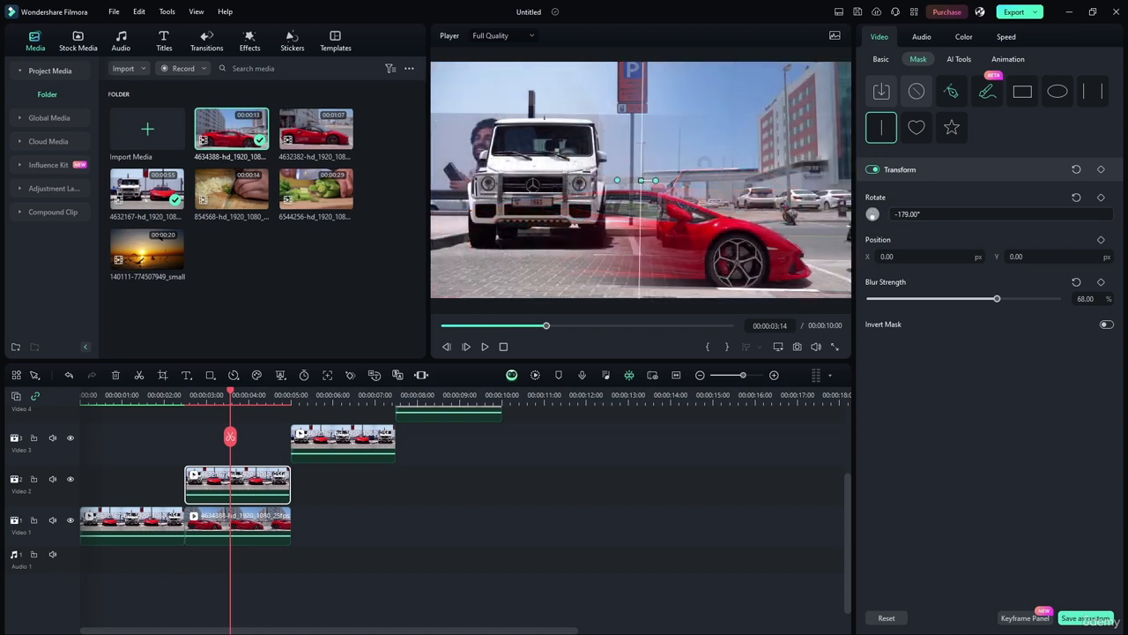
{"action": "left_click", "coordinate": [929, 215]}
{"action": "type", "text": "-18"}
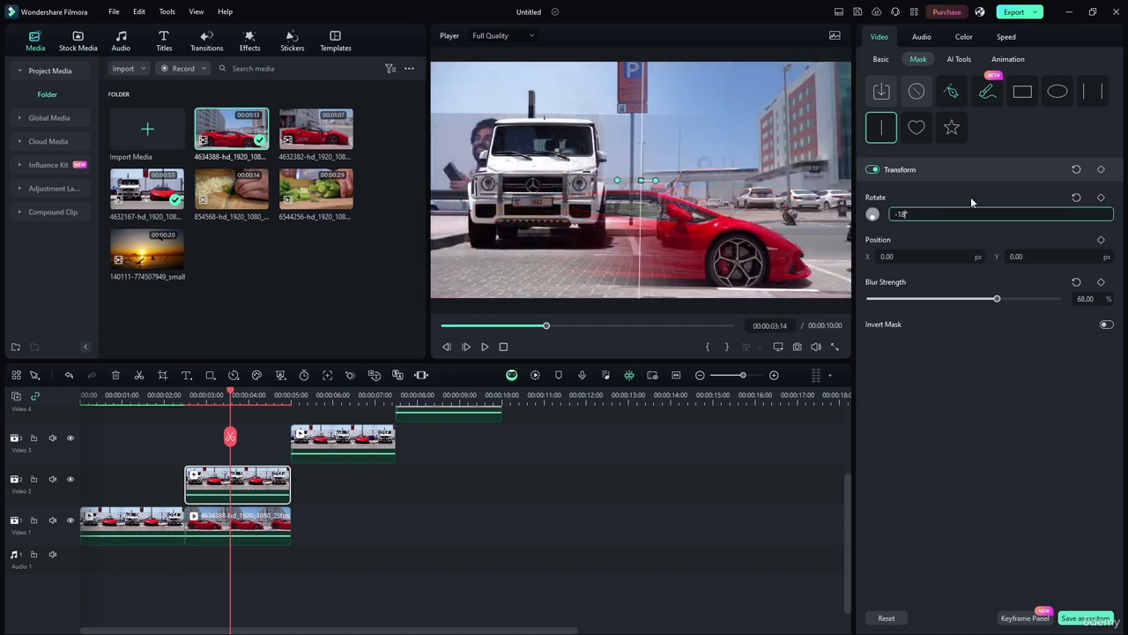
{"action": "type", "text": "0"}
{"action": "key", "text": "Return"}
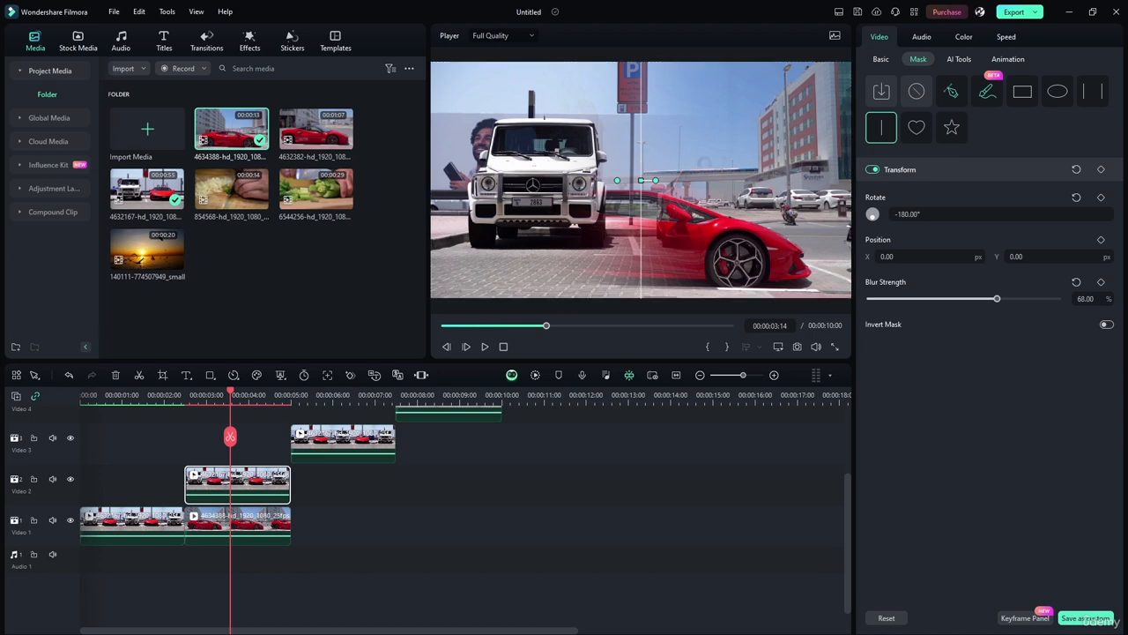
Step: Turn on Invert Mask and move the mask line to the frame's left edge at X -960, Y -2.68
{"action": "left_click", "coordinate": [1107, 325]}
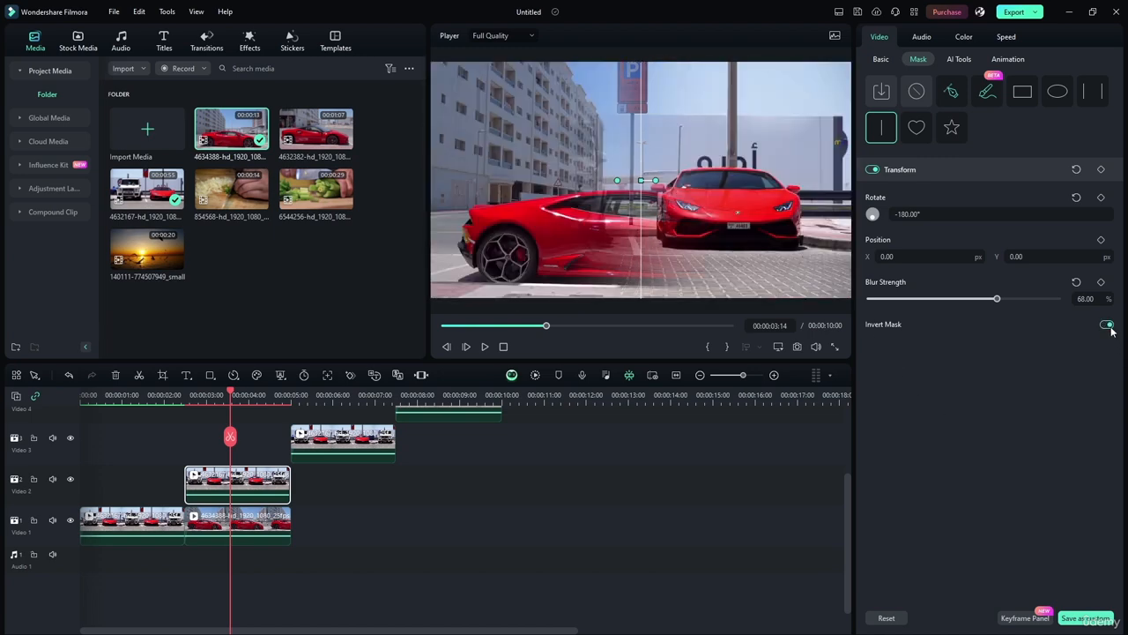
{"action": "left_click_drag", "start_coordinate": [644, 184], "coordinate": [430, 181]}
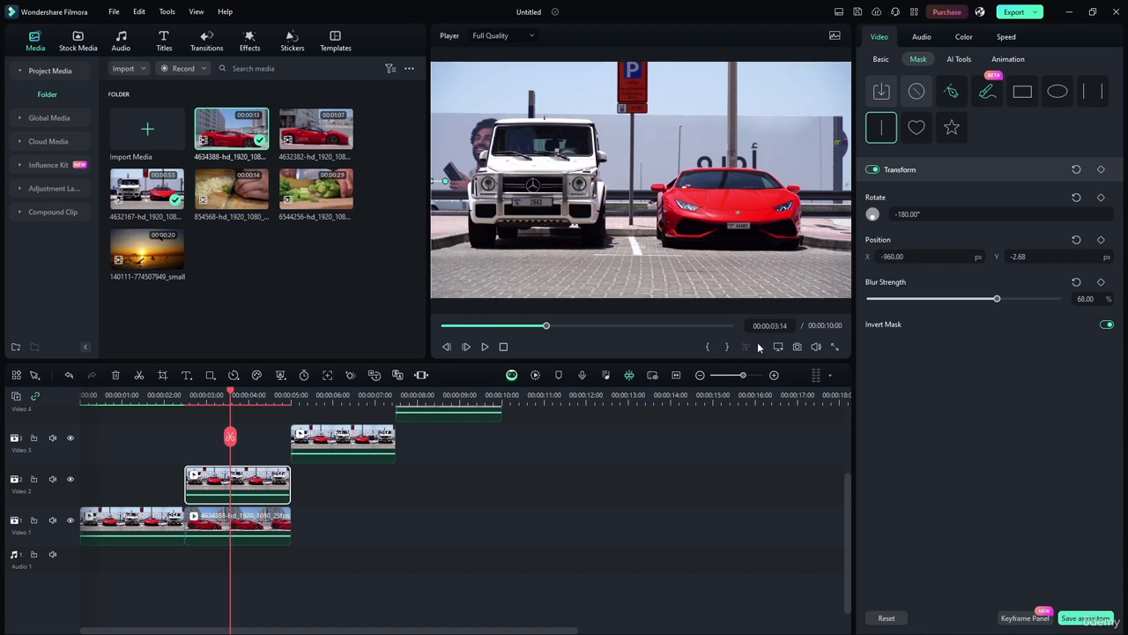
{"action": "left_click_drag", "start_coordinate": [743, 375], "coordinate": [743, 375]}
{"action": "left_click", "coordinate": [676, 375]}
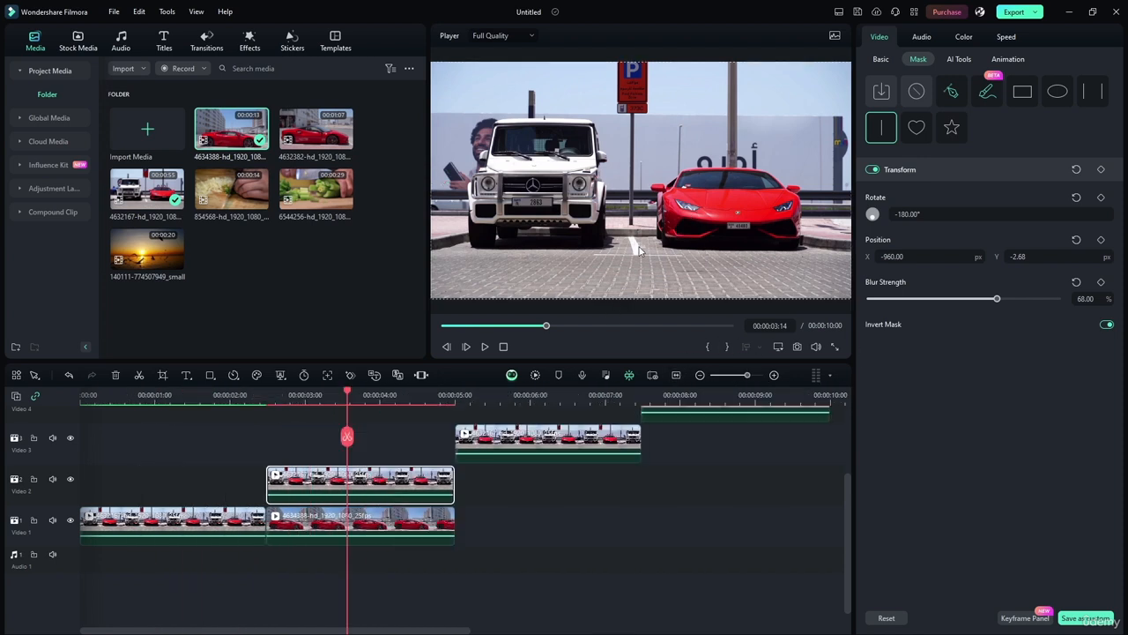
Step: Rotate the mask to -138° and set its Blur Strength to 0%
{"action": "scroll", "coordinate": [632, 215], "scroll_direction": "down", "scroll_amount": 2}
{"action": "scroll", "coordinate": [632, 215], "scroll_direction": "up", "scroll_amount": 2}
{"action": "scroll", "coordinate": [632, 215], "scroll_direction": "down", "scroll_amount": 1}
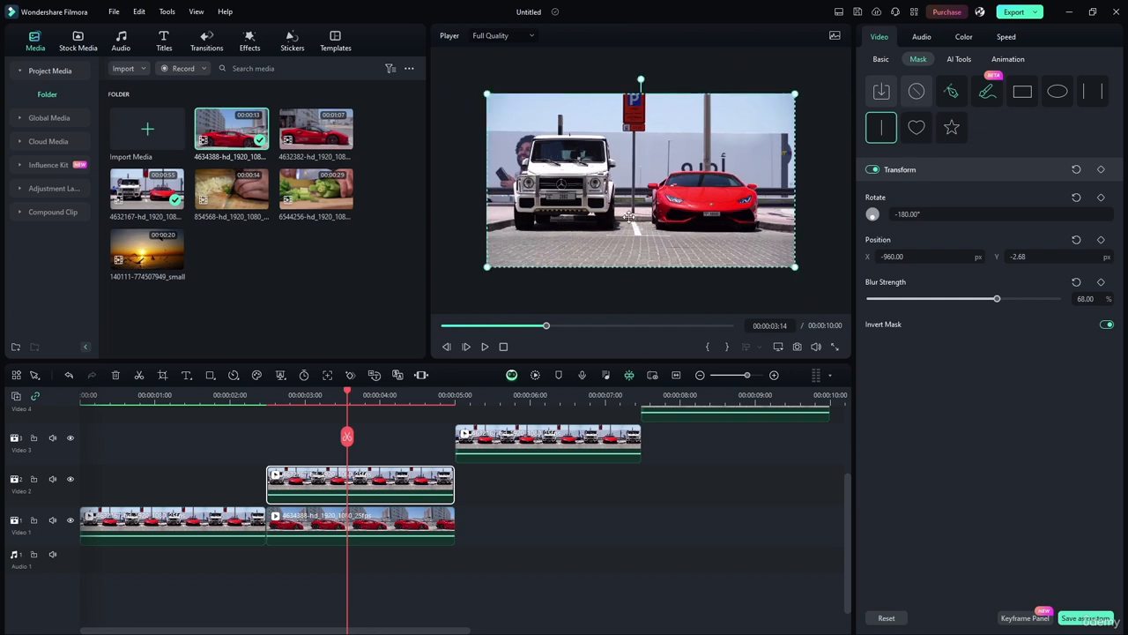
{"action": "left_click_drag", "start_coordinate": [909, 214], "coordinate": [946, 214]}
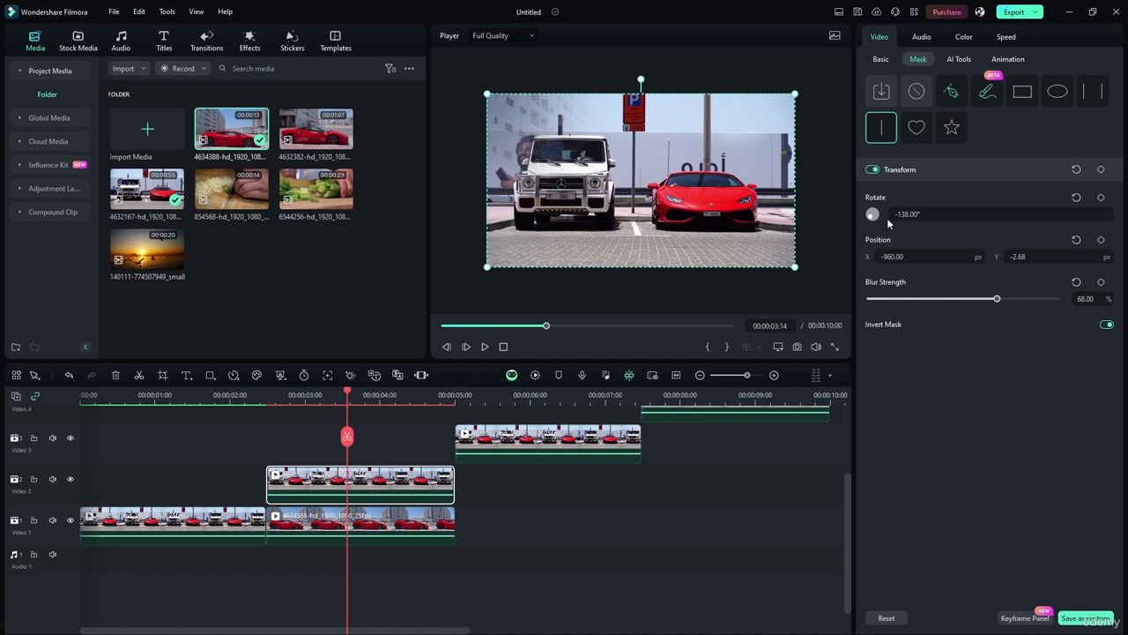
{"action": "left_click_drag", "start_coordinate": [997, 298], "coordinate": [863, 298]}
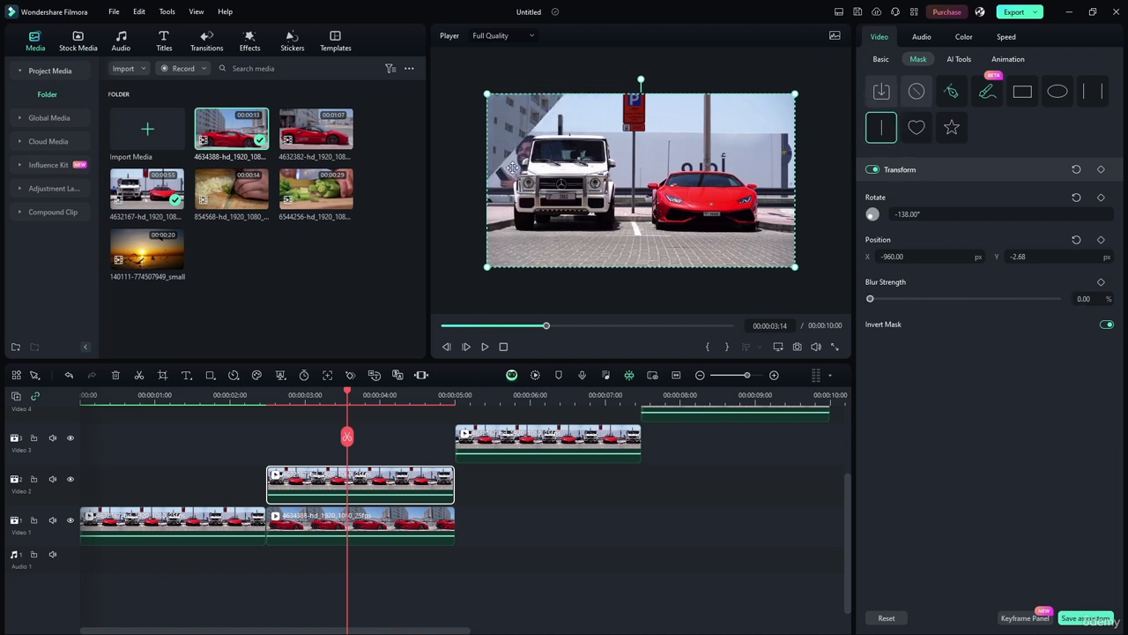
Step: Return the mask rotation to -180°, set Blur Strength to 10%, and move the line past the frame's left edge to X -1011.31, Y 4.65
{"action": "left_click_drag", "start_coordinate": [496, 190], "coordinate": [651, 179]}
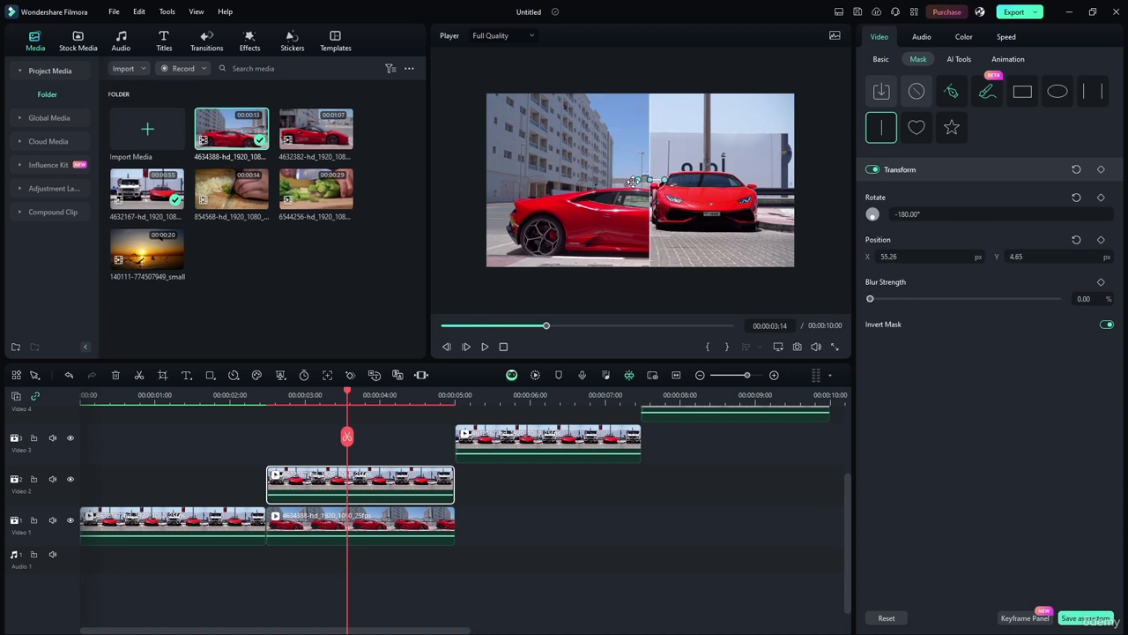
{"action": "left_click_drag", "start_coordinate": [638, 181], "coordinate": [492, 179]}
{"action": "left_click_drag", "start_coordinate": [491, 179], "coordinate": [468, 185]}
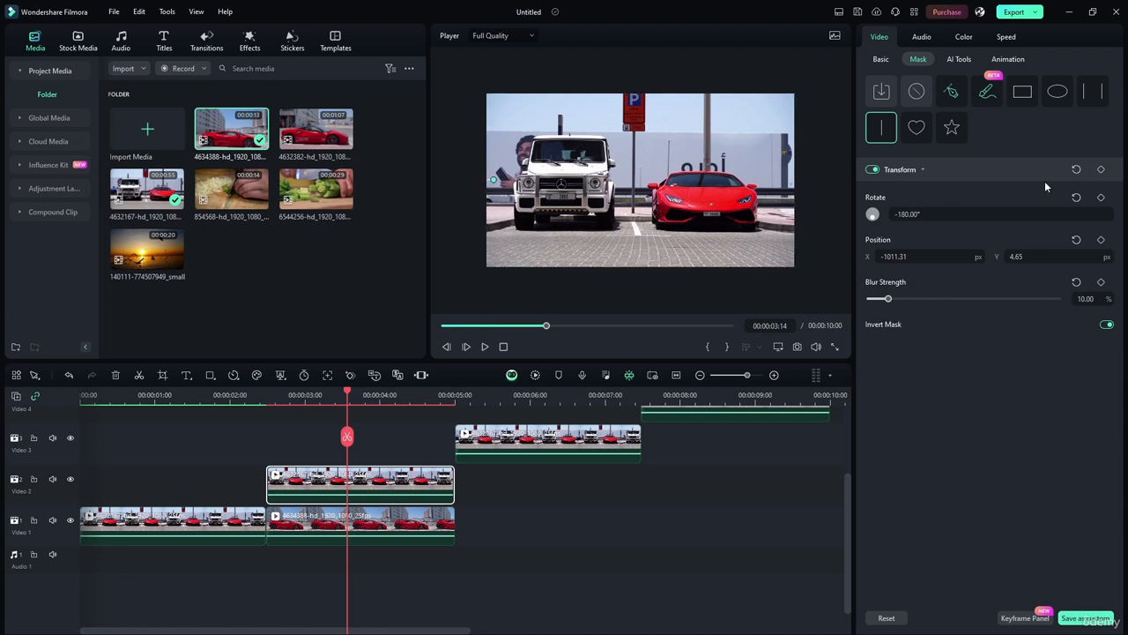
Step: Try a mask Transform keyframe at 00:00:03:14, and return the playhead to the Video 2 clip's start at 00:00:02:12
{"action": "left_click", "coordinate": [1101, 170]}
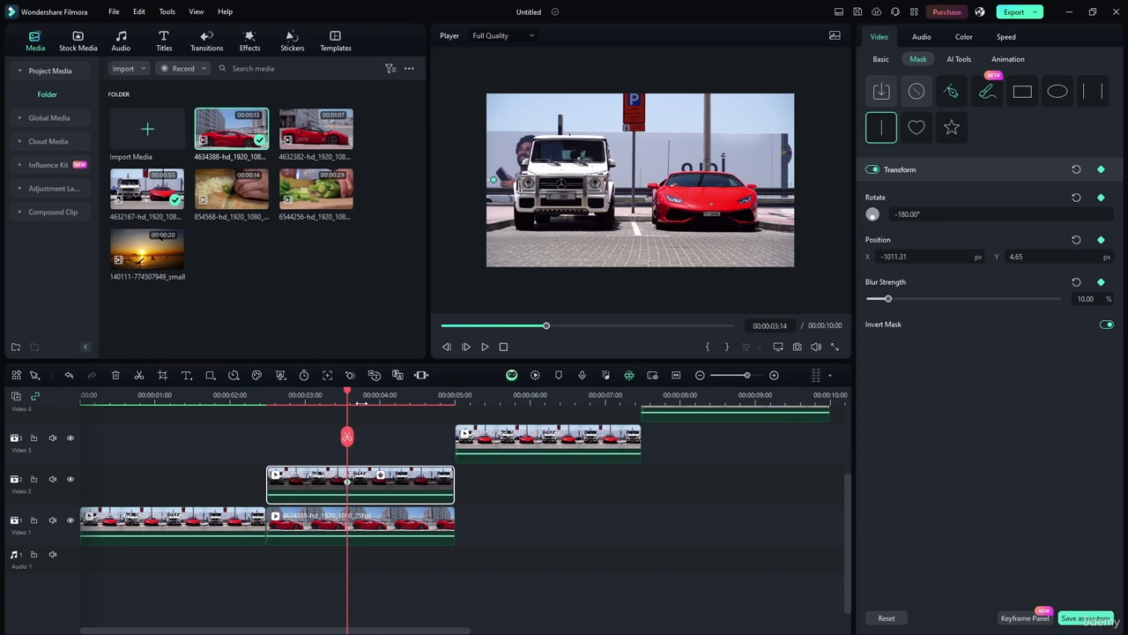
{"action": "left_click_drag", "start_coordinate": [347, 393], "coordinate": [268, 391]}
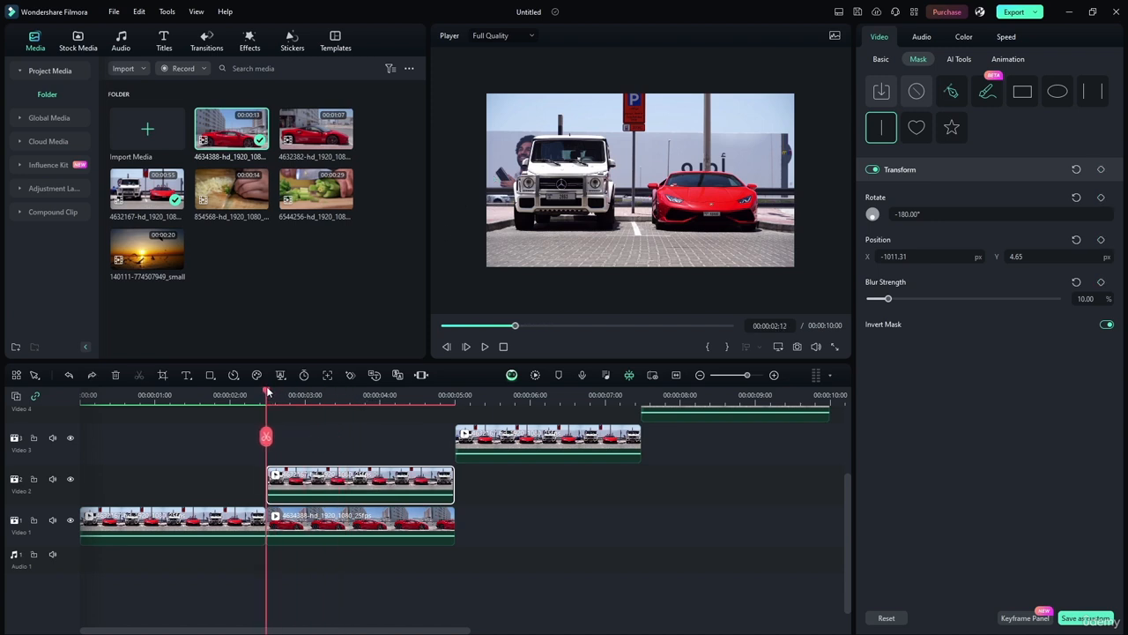
{"action": "left_click", "coordinate": [502, 183]}
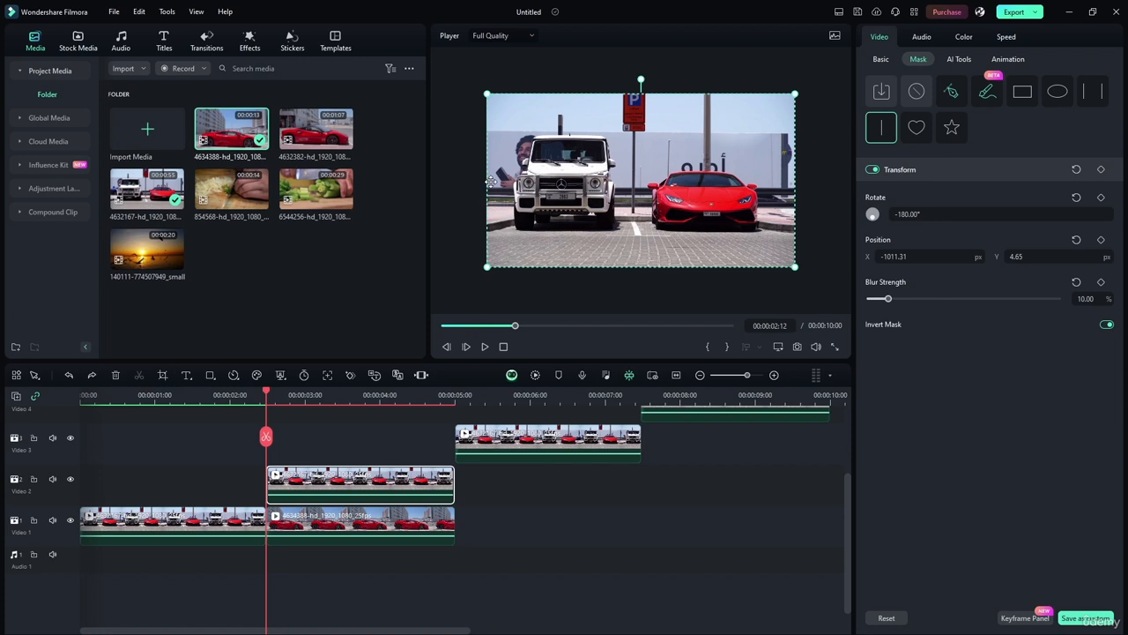
{"action": "left_click_drag", "start_coordinate": [490, 180], "coordinate": [561, 192]}
{"action": "left_click", "coordinate": [910, 171]}
{"action": "left_click", "coordinate": [910, 171]}
{"action": "left_click", "coordinate": [876, 172]}
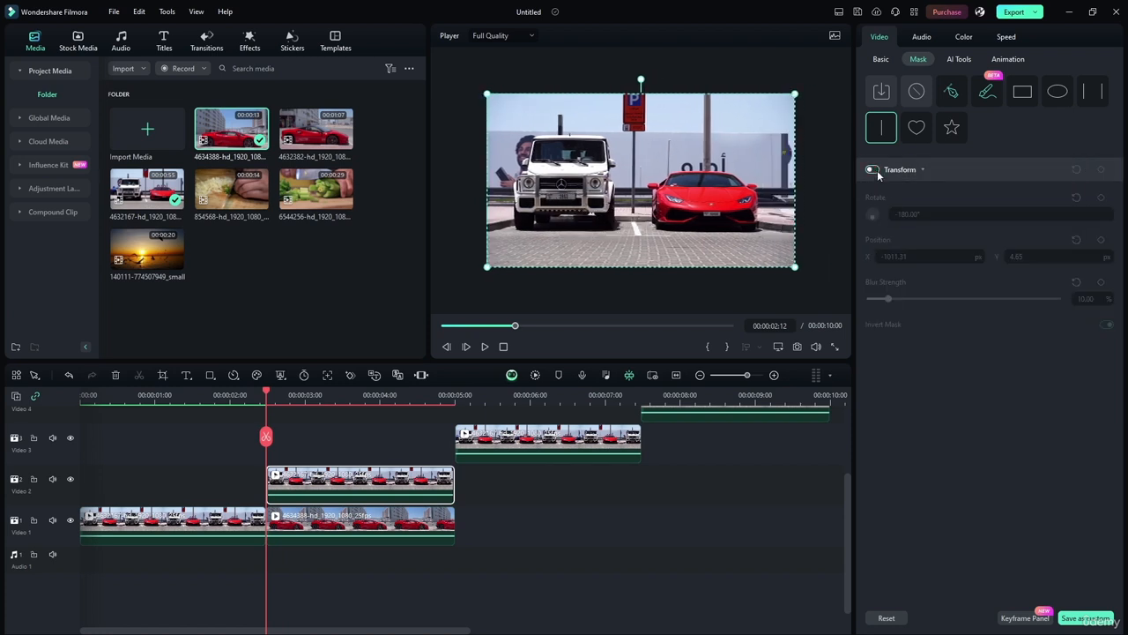
{"action": "left_click", "coordinate": [876, 171]}
{"action": "left_click", "coordinate": [884, 96]}
{"action": "left_click", "coordinate": [553, 10]}
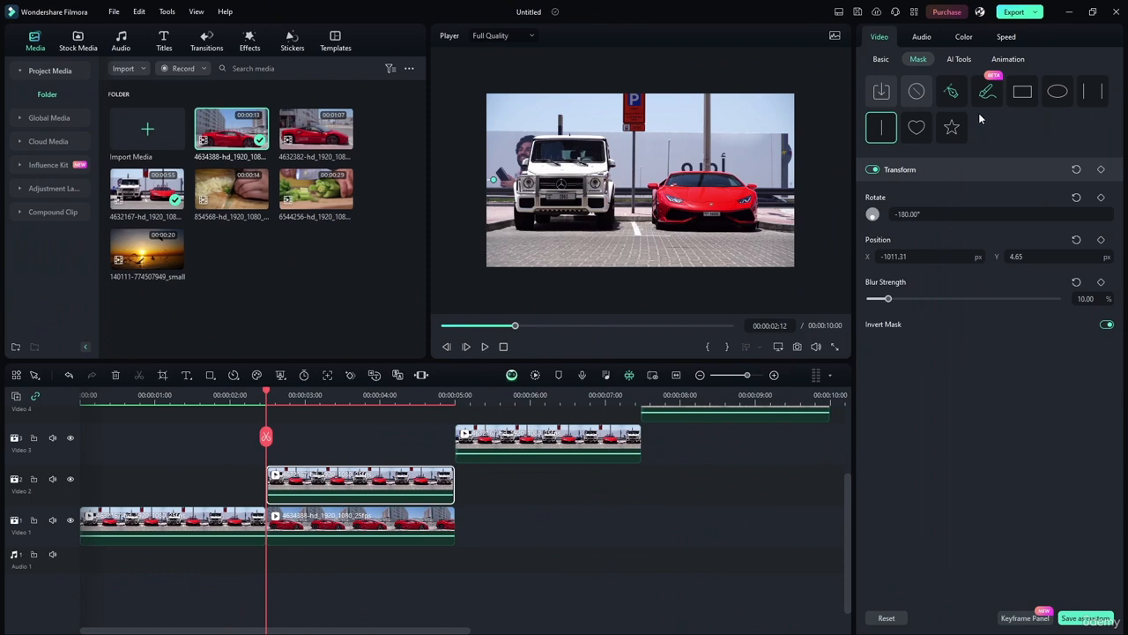
Step: Replace the mask with a fresh single-line mask at the frame's left edge, X -960.28, Y 0, and keyframe its Transform at 00:00:02:12
{"action": "left_click", "coordinate": [929, 96]}
{"action": "left_click", "coordinate": [885, 127]}
{"action": "left_click_drag", "start_coordinate": [638, 180], "coordinate": [452, 182]}
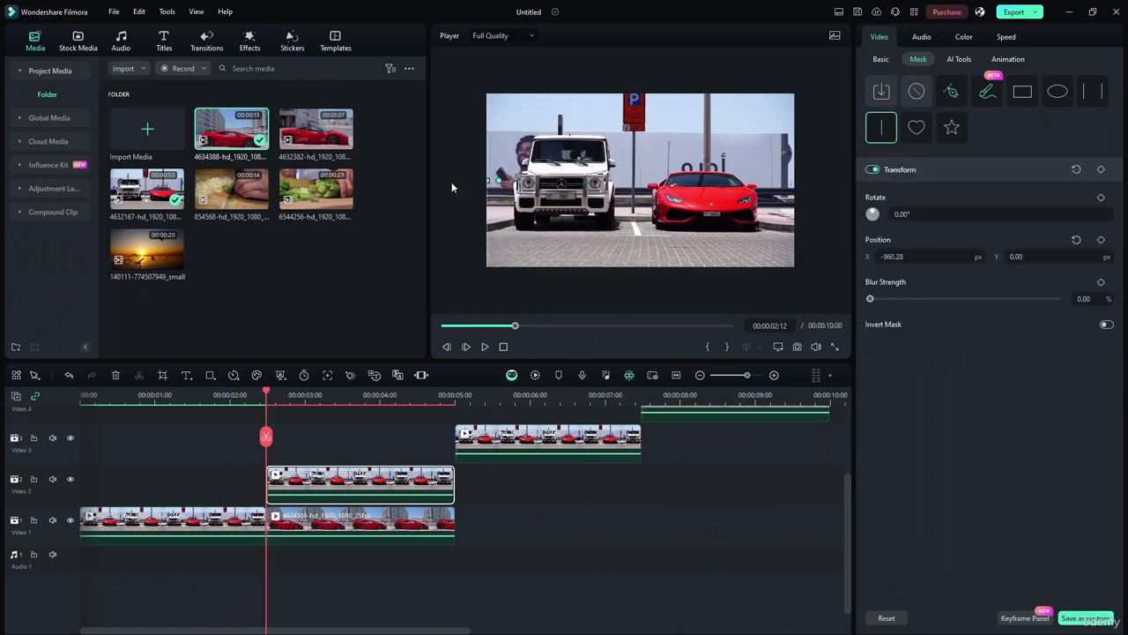
{"action": "left_click", "coordinate": [1100, 169]}
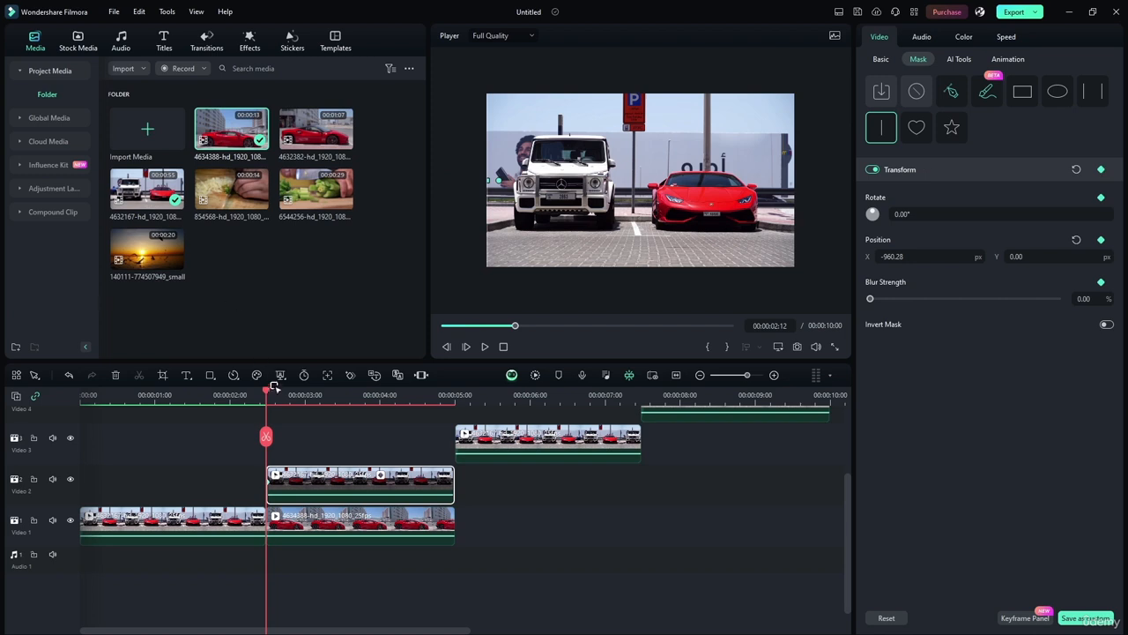
Step: At 00:00:03:12, move the mask line to the frame's right edge, X 956.62, Y -80.63, and preview the transition
{"action": "left_click_drag", "start_coordinate": [267, 392], "coordinate": [342, 374]}
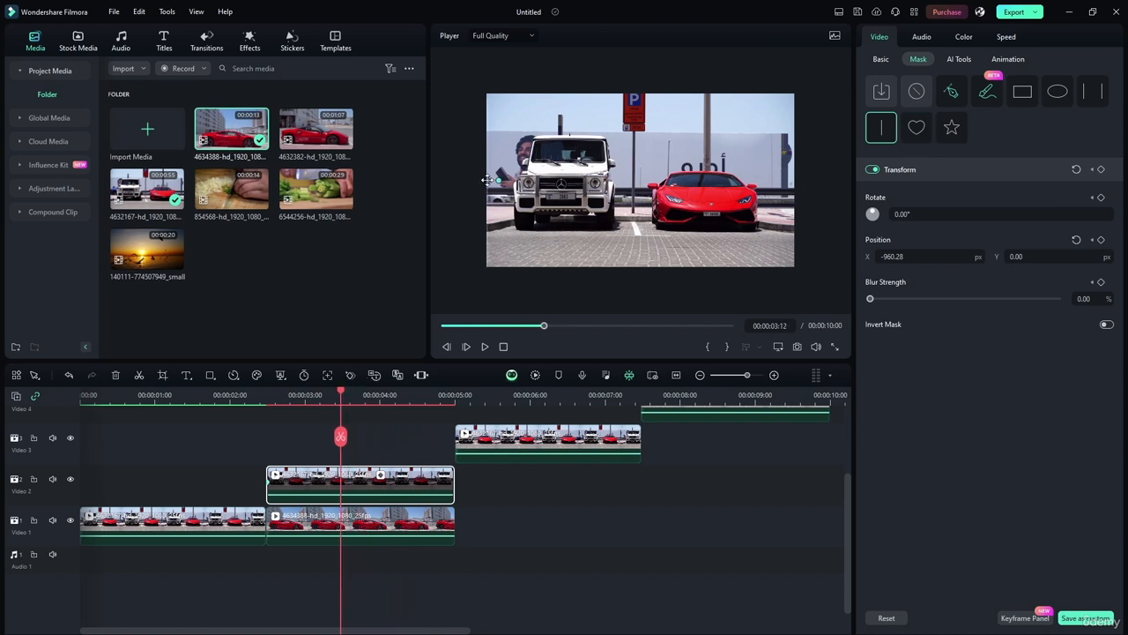
{"action": "left_click_drag", "start_coordinate": [487, 180], "coordinate": [794, 192]}
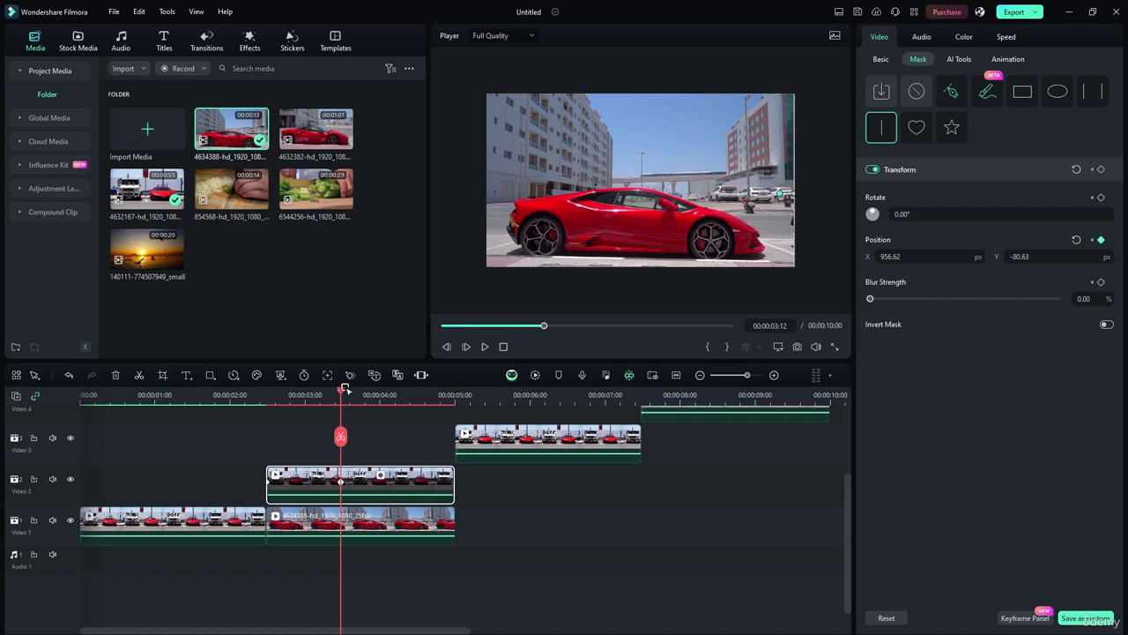
{"action": "left_click_drag", "start_coordinate": [343, 389], "coordinate": [261, 396]}
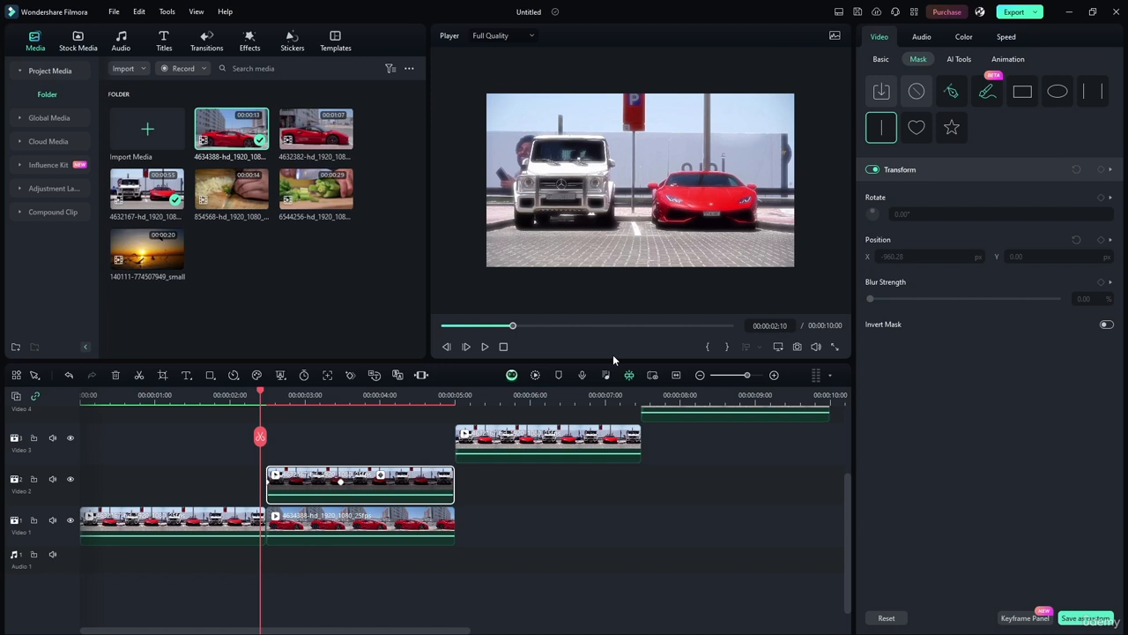
{"action": "left_click", "coordinate": [484, 346]}
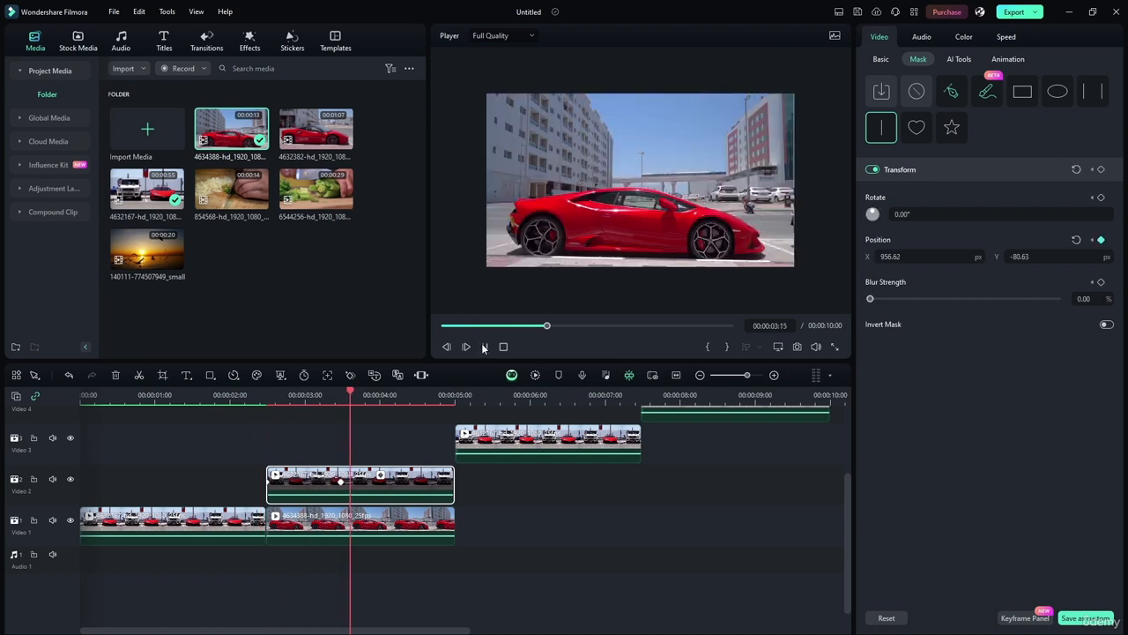
{"action": "left_click", "coordinate": [484, 347]}
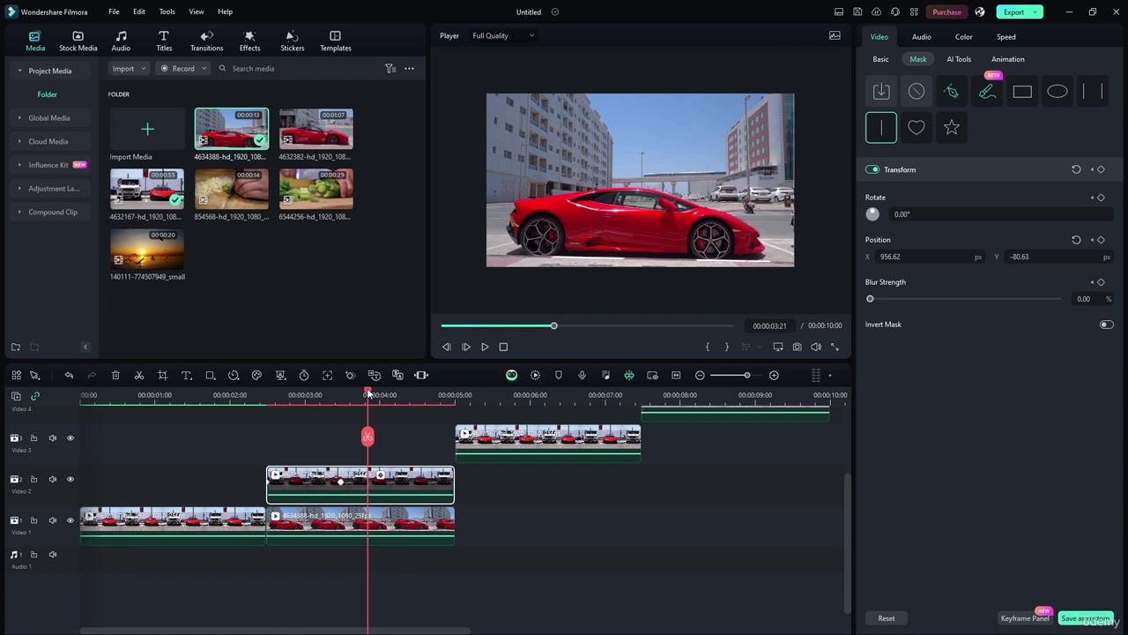
Step: Set the mask's Blur Strength to 37% at 00:00:02:23, and render the preview for the Video 2 clip's range
{"action": "left_click_drag", "start_coordinate": [367, 393], "coordinate": [298, 393]}
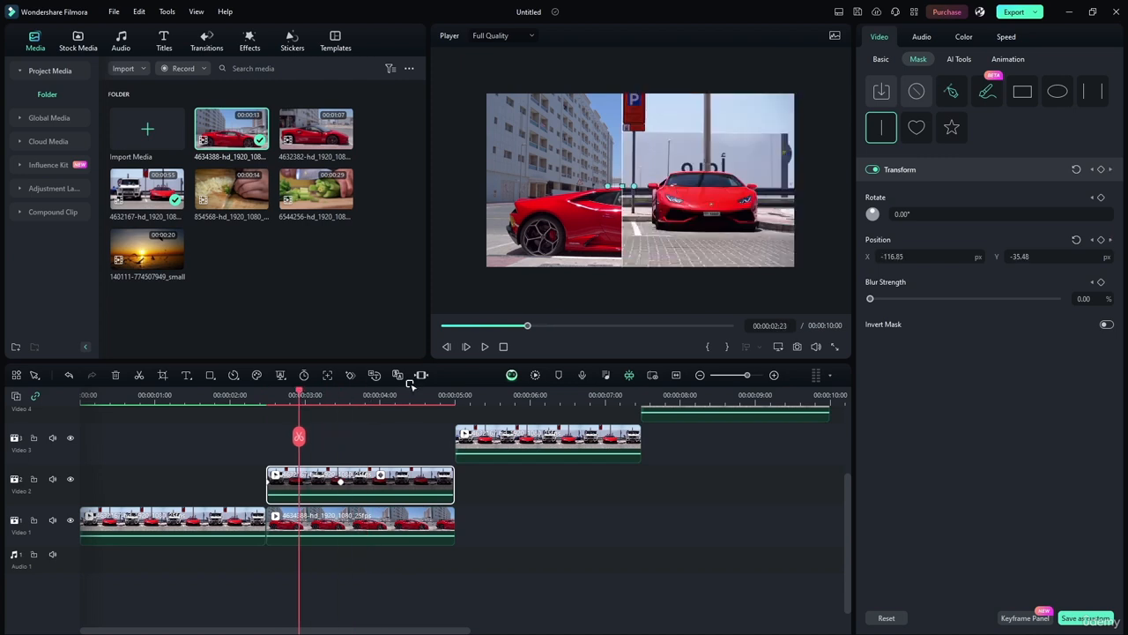
{"action": "left_click_drag", "start_coordinate": [871, 299], "coordinate": [939, 299]}
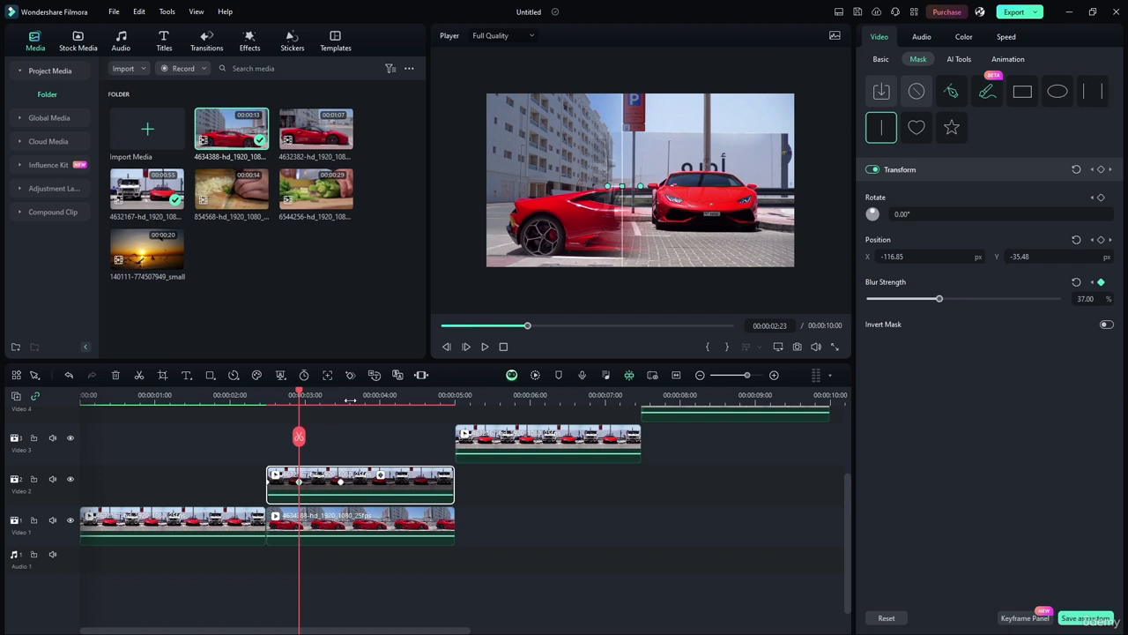
{"action": "right_click", "coordinate": [361, 486]}
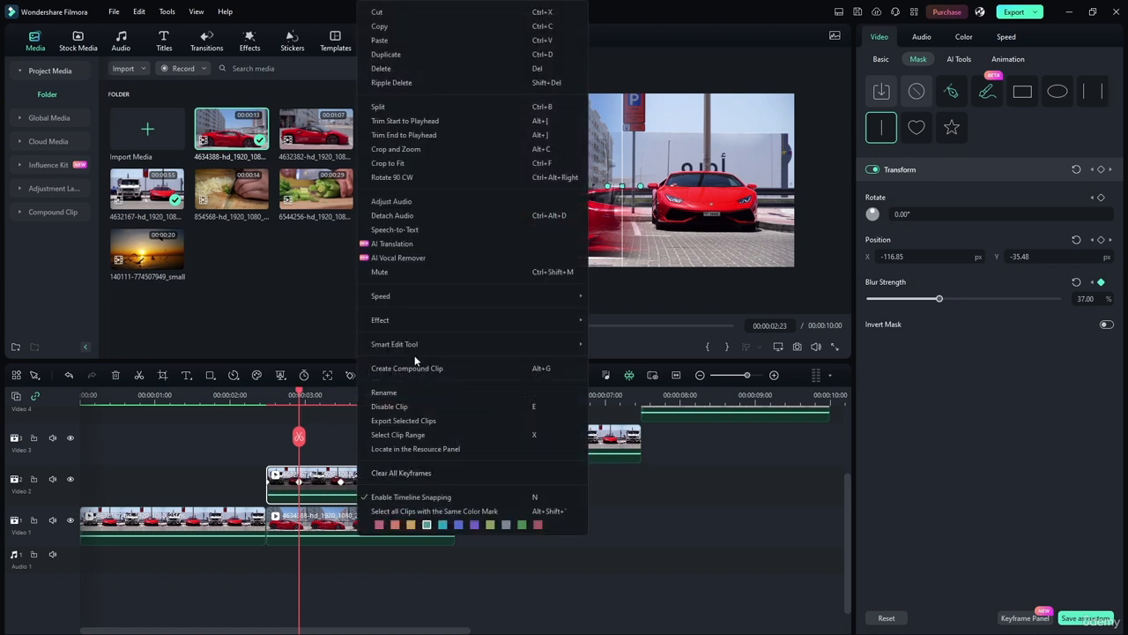
{"action": "left_click", "coordinate": [423, 433]}
{"action": "left_click", "coordinate": [535, 374]}
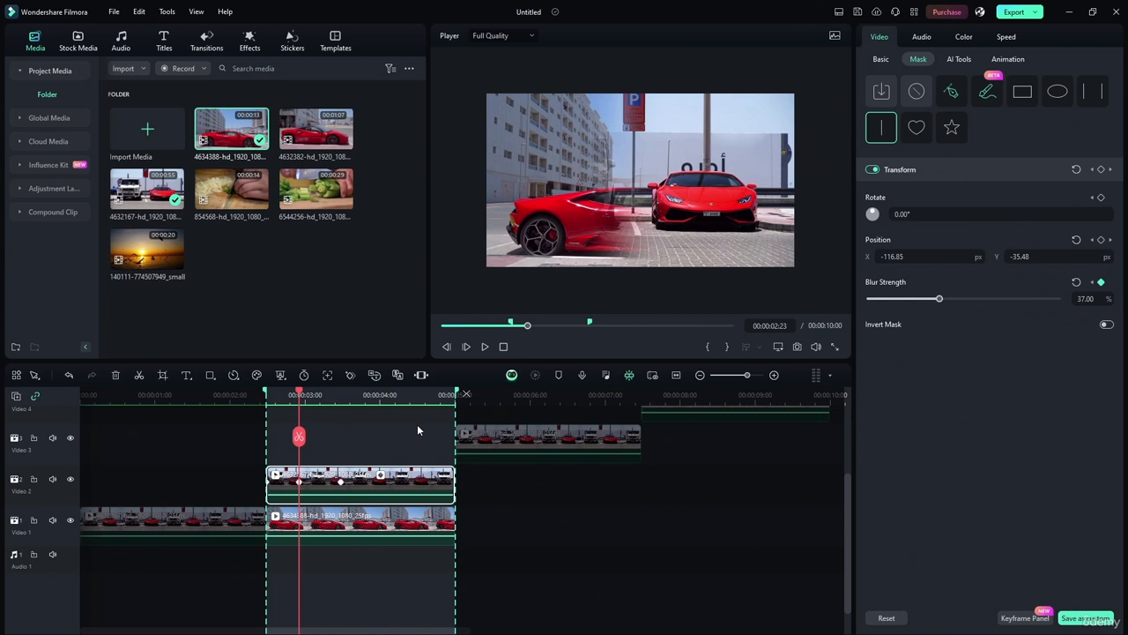
{"action": "left_click", "coordinate": [417, 424]}
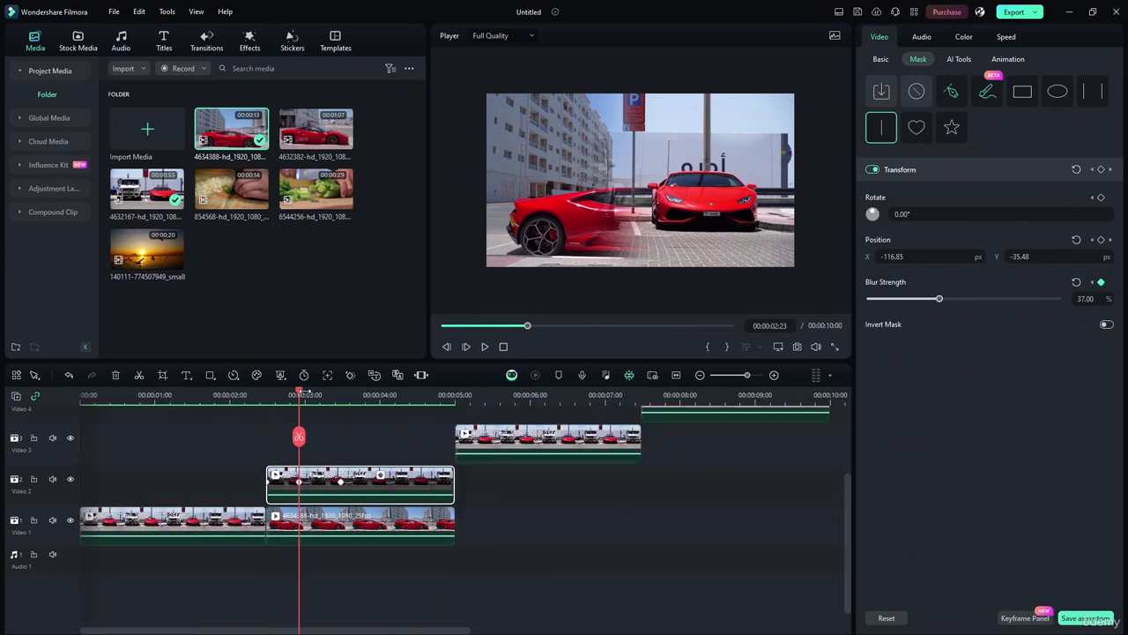
Step: Play the blurred mask transition from 00:00:02:12 and scrub back to around 00:00:03:10 to examine it
{"action": "left_click_drag", "start_coordinate": [305, 393], "coordinate": [265, 394]}
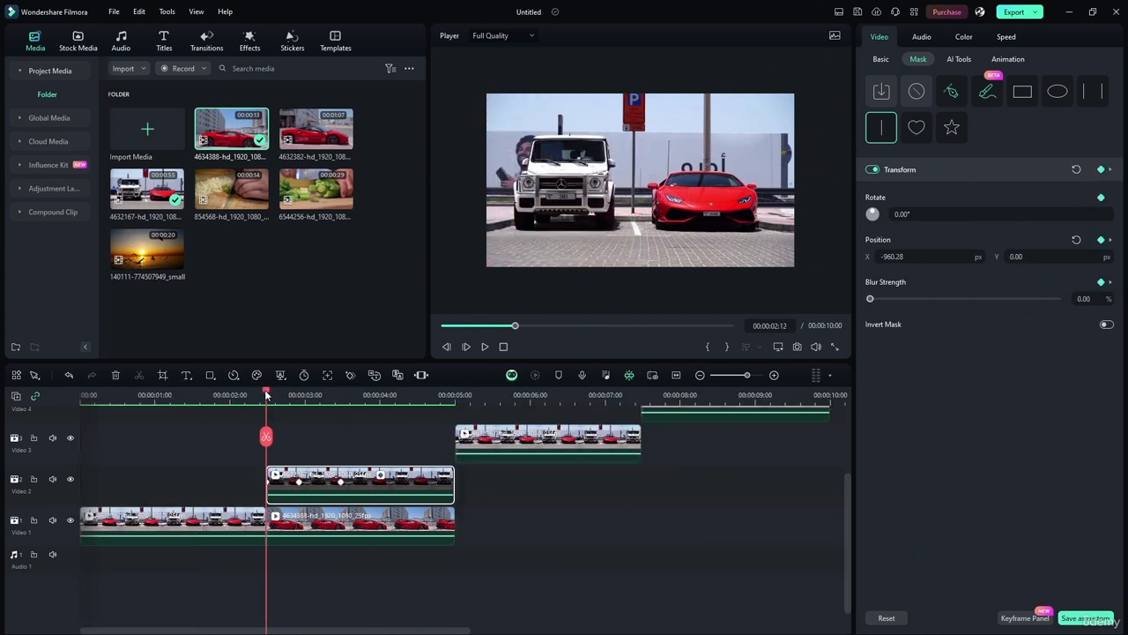
{"action": "left_click", "coordinate": [483, 346]}
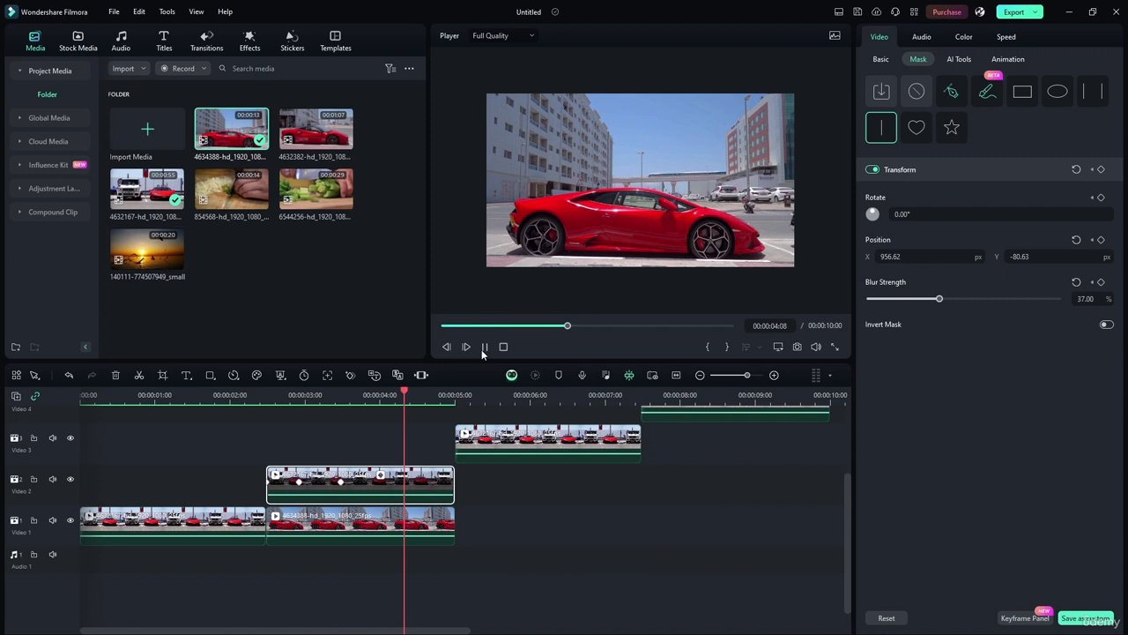
{"action": "left_click", "coordinate": [484, 347]}
{"action": "left_click_drag", "start_coordinate": [456, 393], "coordinate": [335, 394]}
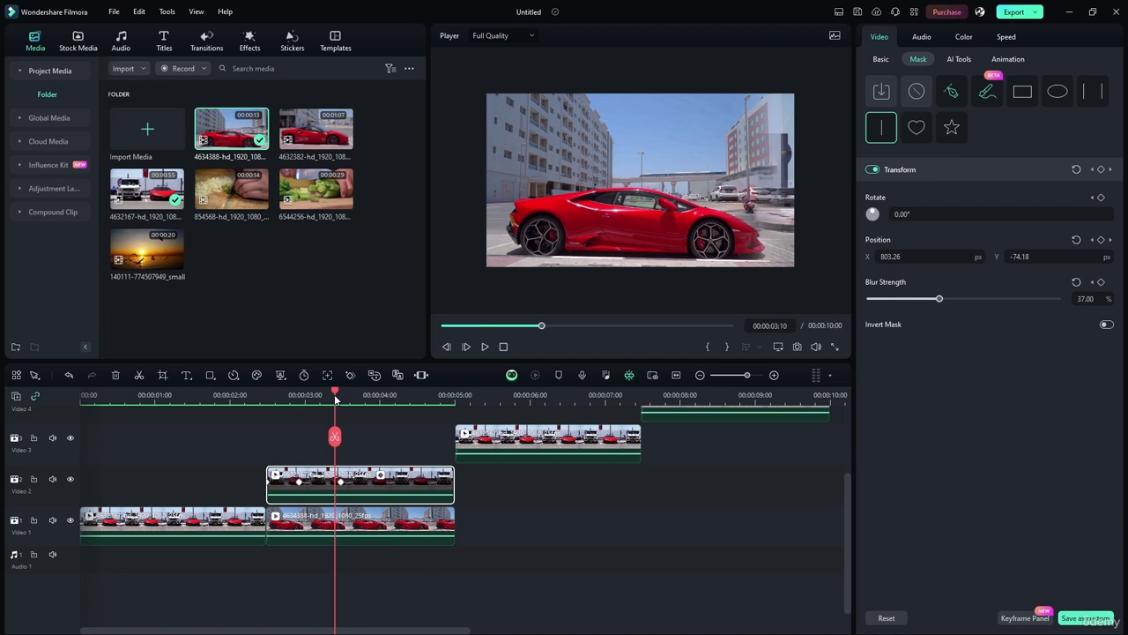
Step: Draw a four-point pen mask on the Video 3 clip at 00:00:05:13 and position it over the red car's front
{"action": "left_click_drag", "start_coordinate": [335, 398], "coordinate": [494, 399]}
{"action": "left_click", "coordinate": [511, 440]}
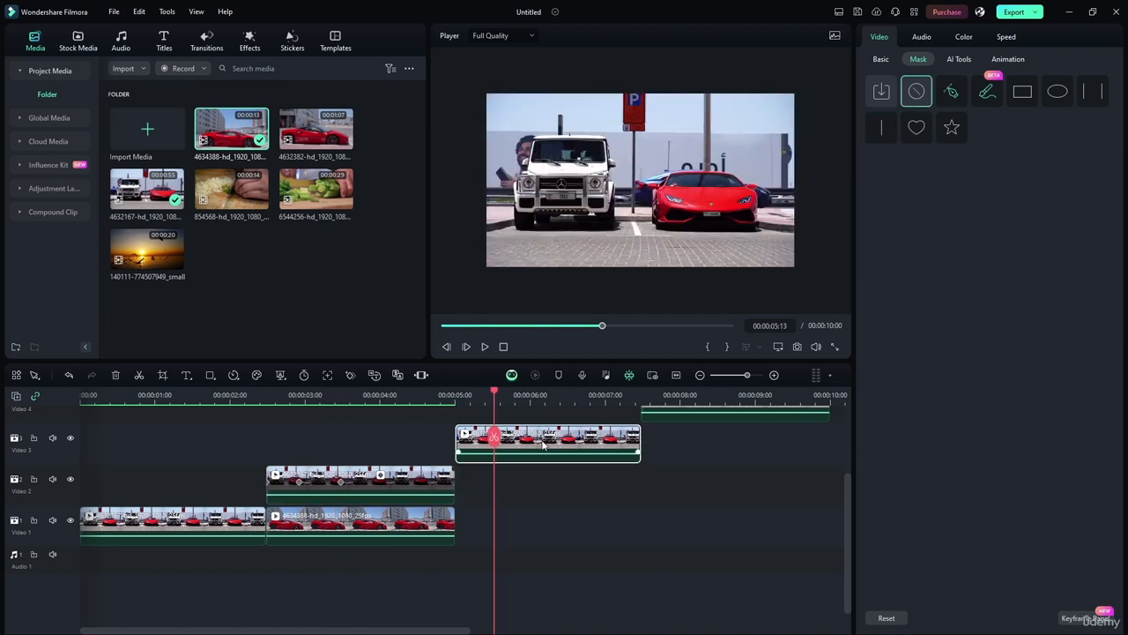
{"action": "left_click", "coordinate": [951, 92]}
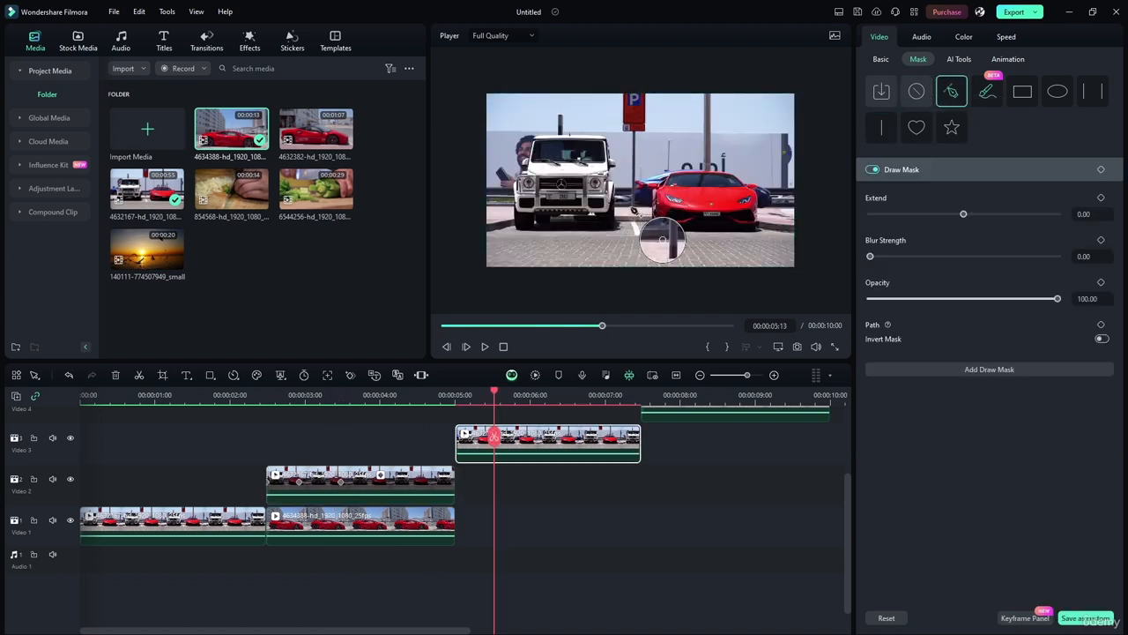
{"action": "left_click", "coordinate": [701, 208]}
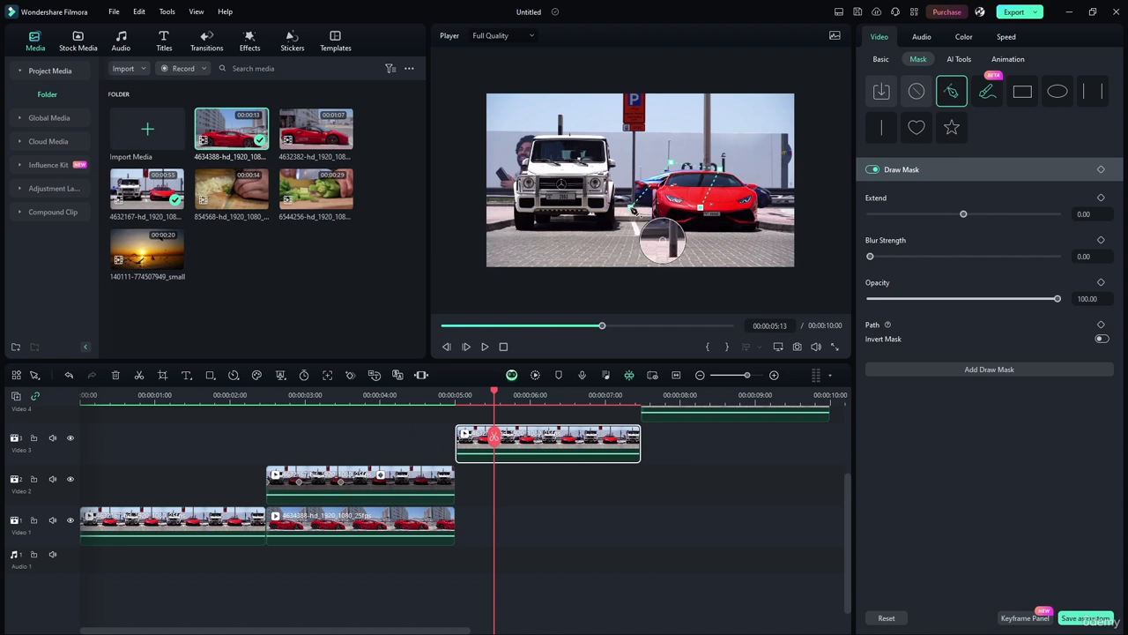
{"action": "left_click", "coordinate": [630, 207]}
{"action": "left_click_drag", "start_coordinate": [696, 194], "coordinate": [710, 169]}
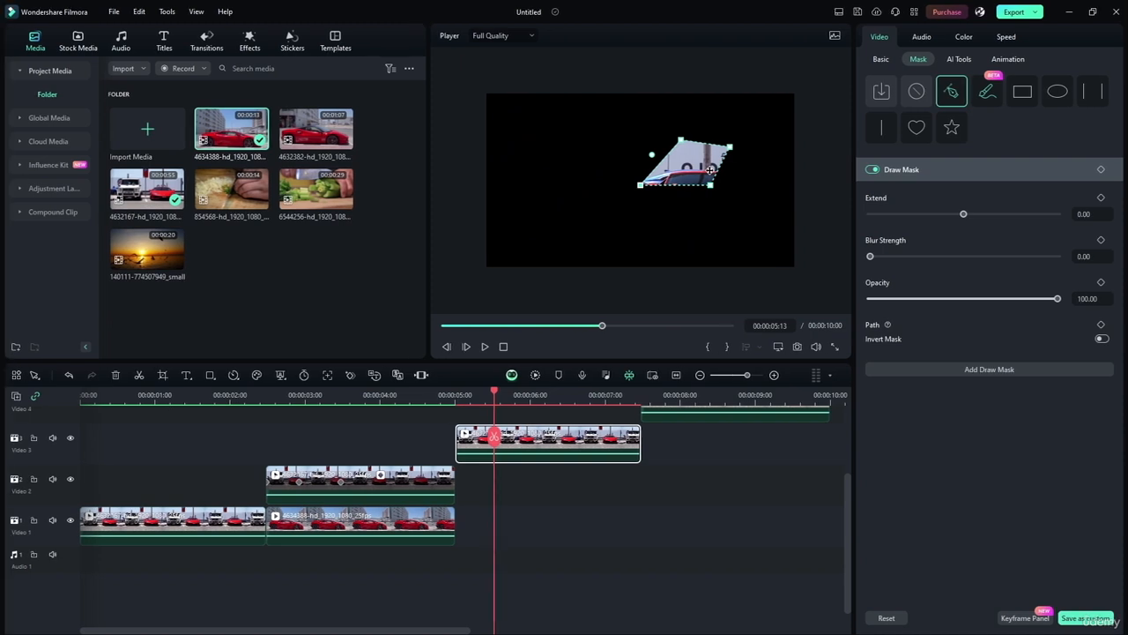
{"action": "mouse_move", "coordinate": [711, 170]}
{"action": "left_mouse_down"}
{"action": "mouse_move", "coordinate": [680, 240]}
{"action": "mouse_move", "coordinate": [588, 210]}
{"action": "mouse_move", "coordinate": [554, 179]}
{"action": "mouse_move", "coordinate": [706, 202]}
{"action": "mouse_move", "coordinate": [589, 176]}
{"action": "mouse_move", "coordinate": [647, 183]}
{"action": "mouse_move", "coordinate": [621, 209]}
{"action": "mouse_move", "coordinate": [660, 191]}
{"action": "mouse_move", "coordinate": [717, 197]}
{"action": "mouse_move", "coordinate": [711, 177]}
{"action": "mouse_move", "coordinate": [699, 186]}
{"action": "left_mouse_up"}
Step: Add the Light Leak 3 effect on its own track above the Video 3 clip, trim it to that clip's length, and move it to Video 4
{"action": "left_click", "coordinate": [236, 36]}
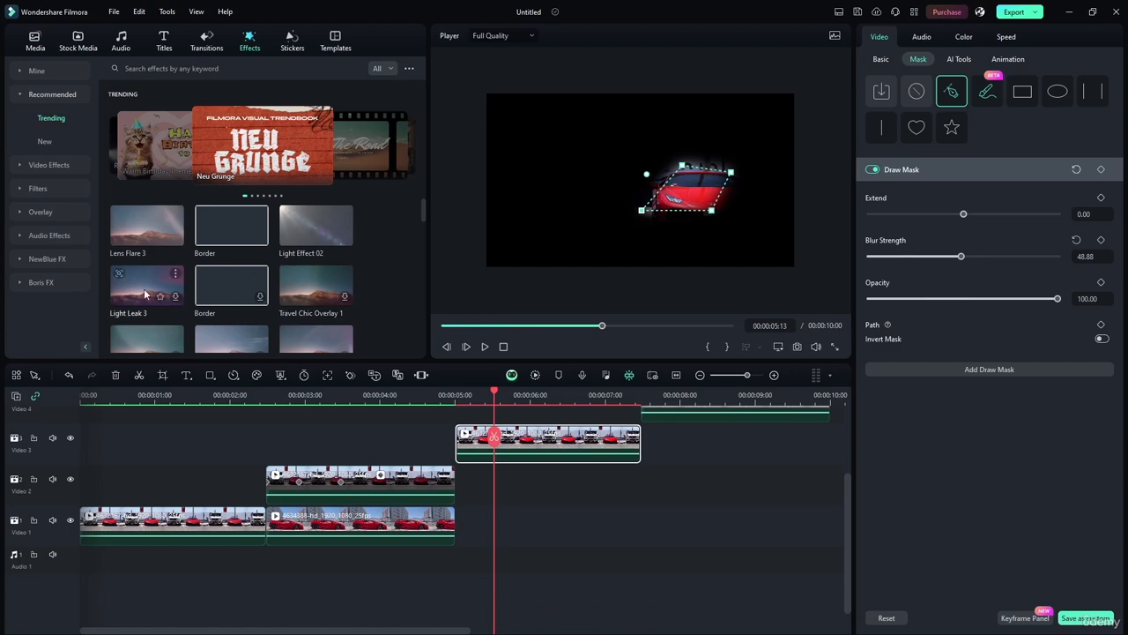
{"action": "left_click_drag", "start_coordinate": [154, 283], "coordinate": [477, 465]}
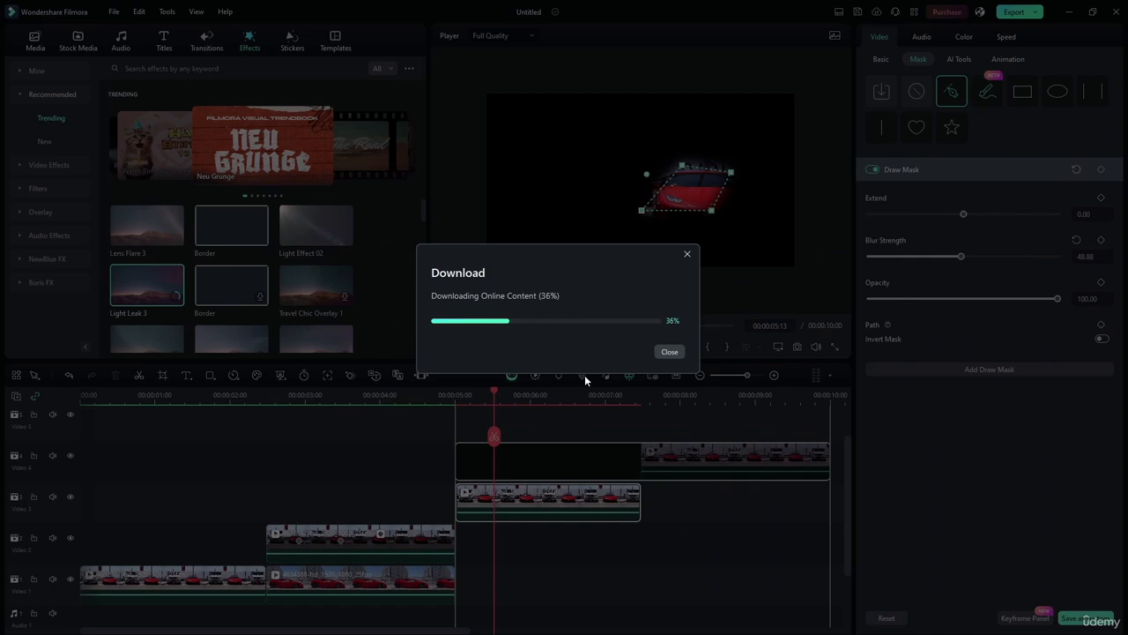
{"action": "left_click", "coordinate": [669, 351]}
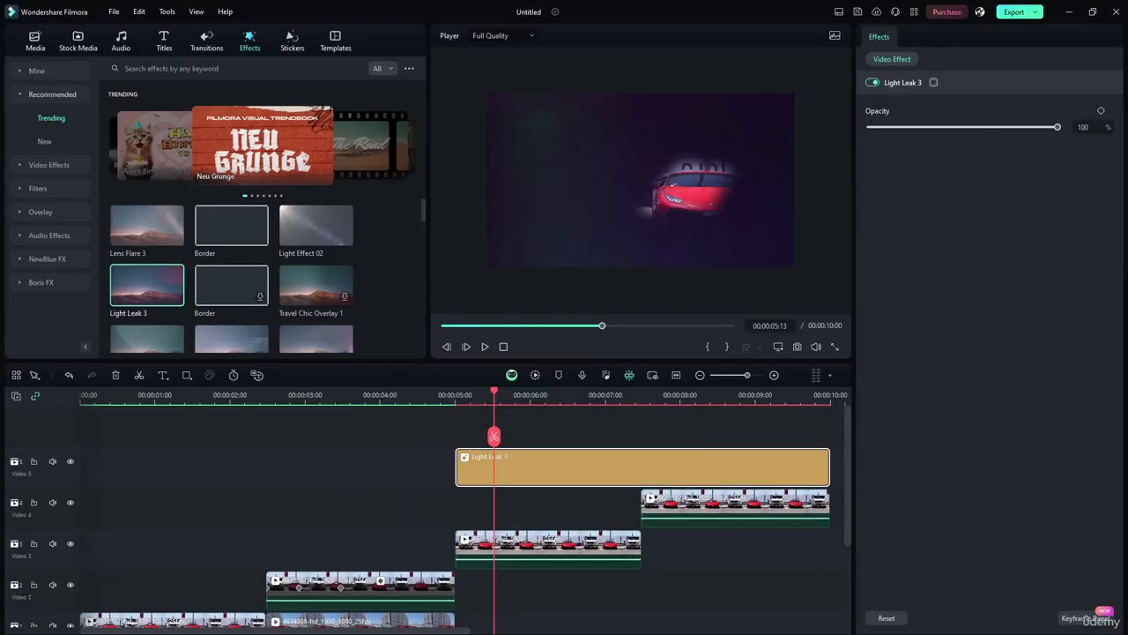
{"action": "left_click_drag", "start_coordinate": [829, 471], "coordinate": [639, 472]}
{"action": "left_click_drag", "start_coordinate": [571, 468], "coordinate": [573, 510]}
{"action": "scroll", "coordinate": [650, 486], "scroll_direction": "down", "scroll_amount": 3}
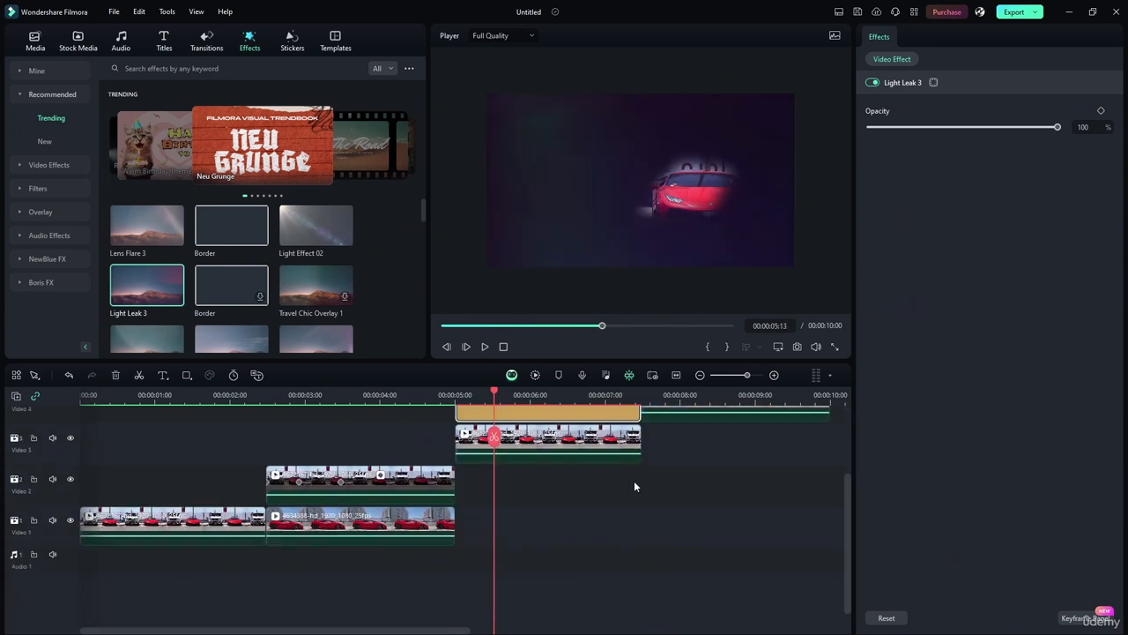
Step: Try to move the Light Leak 3 effect down onto the Video 3 clip, and undo that move
{"action": "left_click", "coordinate": [653, 440]}
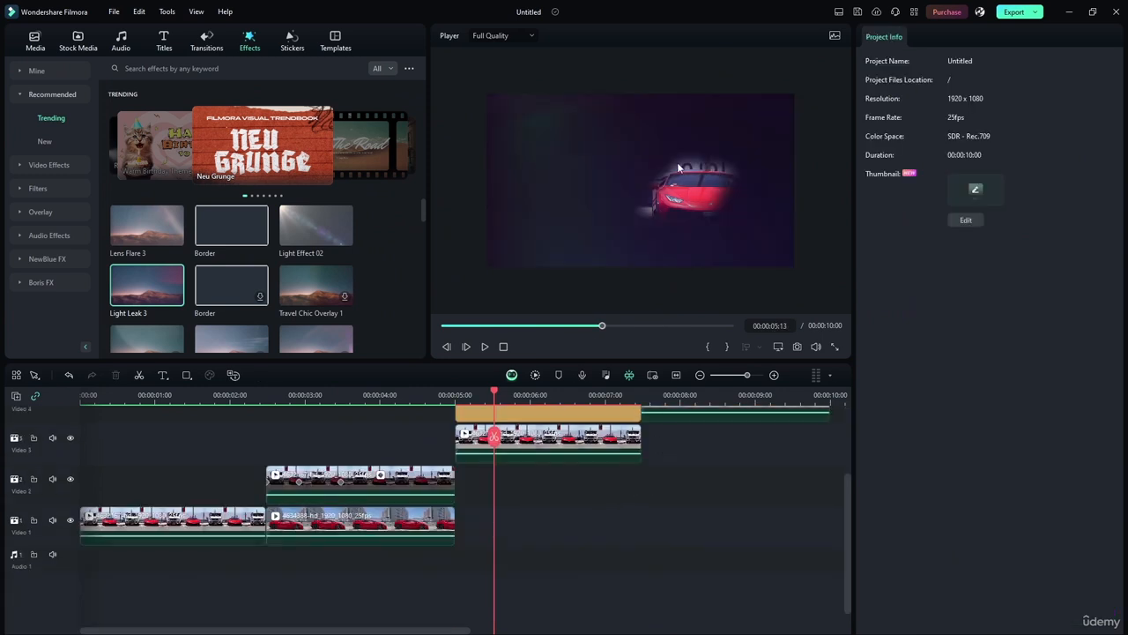
{"action": "left_click", "coordinate": [677, 162]}
{"action": "left_click_drag", "start_coordinate": [551, 414], "coordinate": [552, 443]}
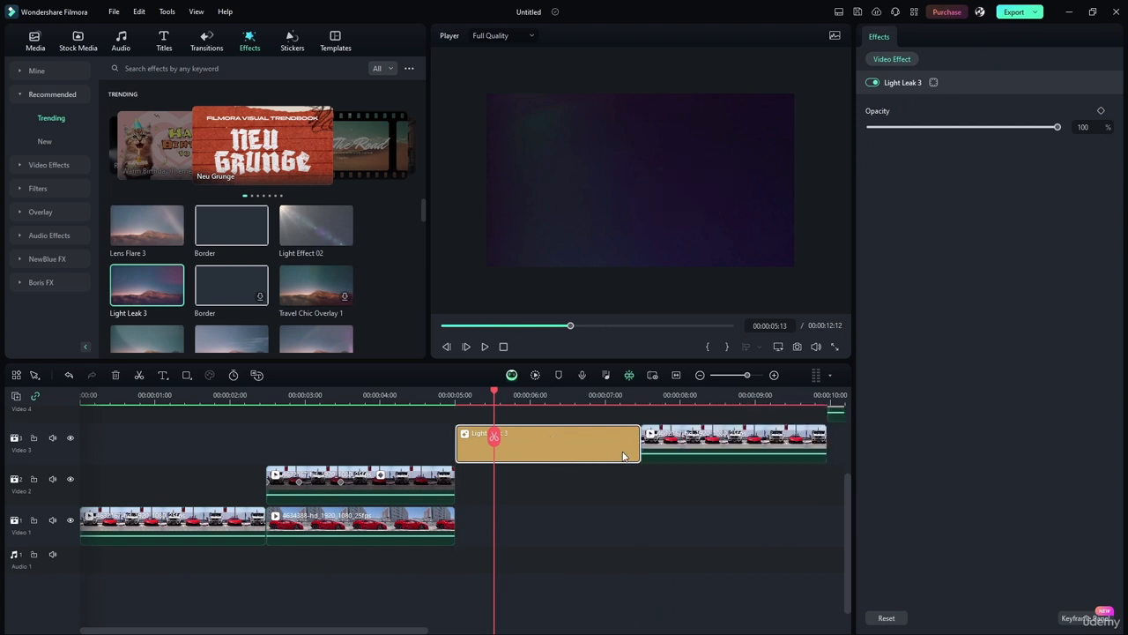
{"action": "key", "text": "ctrl+z"}
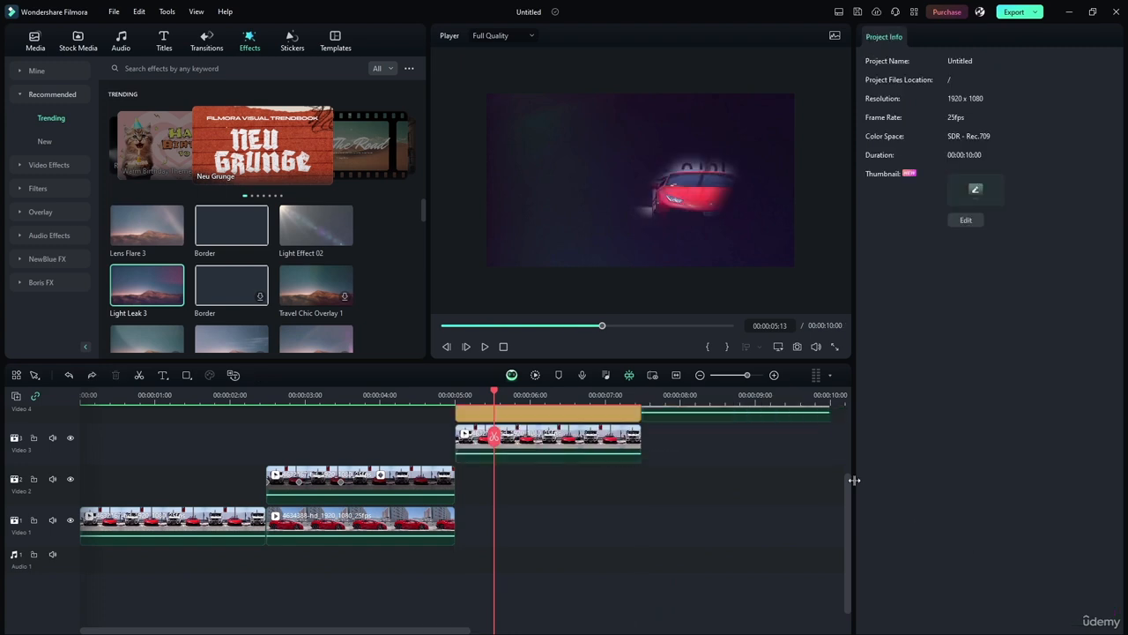
Step: Delete the separate Light Leak 3 effect, apply it directly to the Video 3 clip, and move the Video 4 clip back to that clip's end
{"action": "left_click_drag", "start_coordinate": [847, 483], "coordinate": [848, 414]}
{"action": "left_click", "coordinate": [603, 509]}
{"action": "key", "text": "Delete"}
{"action": "left_click_drag", "start_coordinate": [147, 286], "coordinate": [507, 543]}
{"action": "left_click_drag", "start_coordinate": [569, 502], "coordinate": [755, 504]}
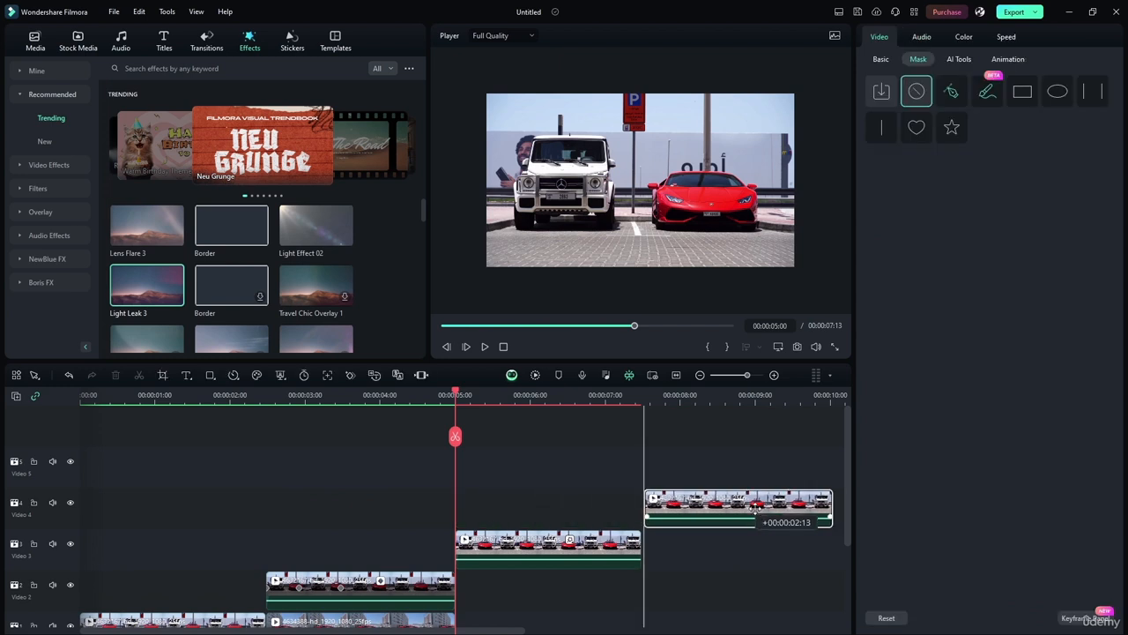
Step: Open the Light Leak 3 effect settings of the masked Video 3 clip at 00:00:05:12 and set its Opacity to 100%
{"action": "mouse_move", "coordinate": [455, 396]}
{"action": "left_mouse_down"}
{"action": "mouse_move", "coordinate": [683, 403]}
{"action": "mouse_move", "coordinate": [490, 397]}
{"action": "left_mouse_up"}
{"action": "left_click", "coordinate": [689, 194]}
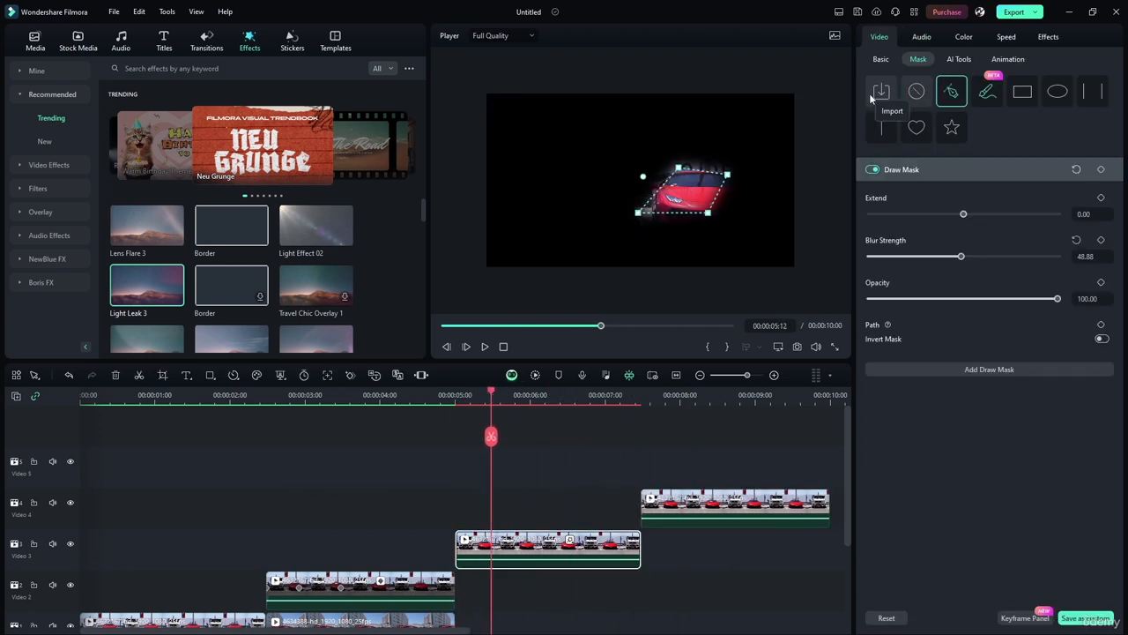
{"action": "left_click", "coordinate": [1048, 37]}
{"action": "left_click", "coordinate": [911, 84]}
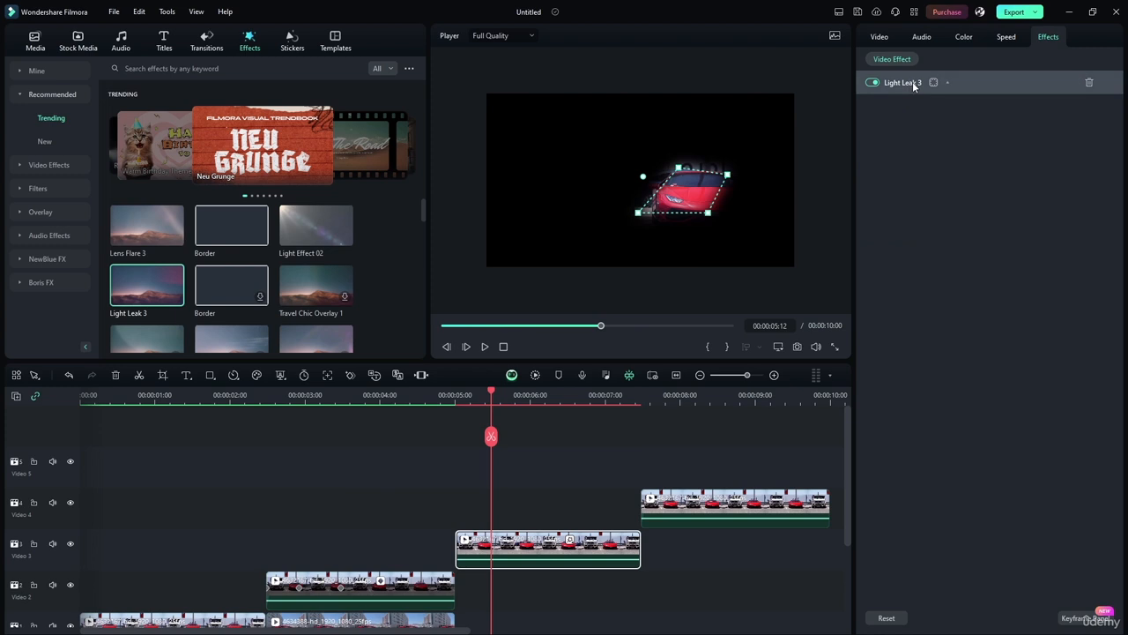
{"action": "left_click", "coordinate": [913, 85]}
{"action": "left_click_drag", "start_coordinate": [916, 127], "coordinate": [1123, 127]}
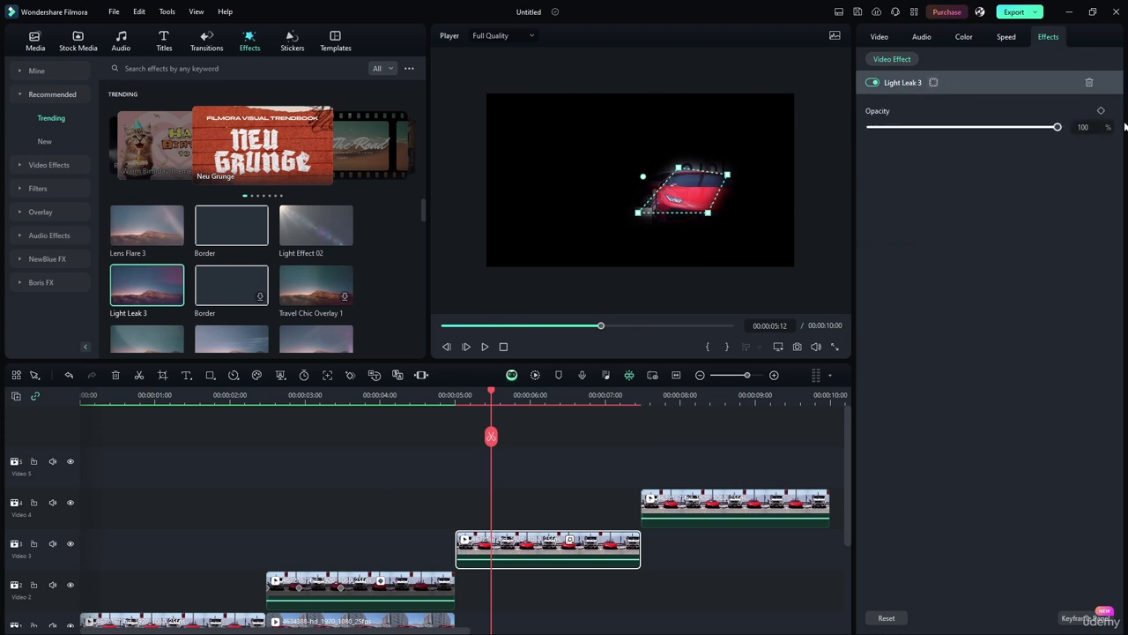
Step: Play the masked Video 3 clip with Light Leak 3 from 00:00:05:00 through to the start of the Video 4 clip
{"action": "left_click_drag", "start_coordinate": [491, 390], "coordinate": [464, 388]}
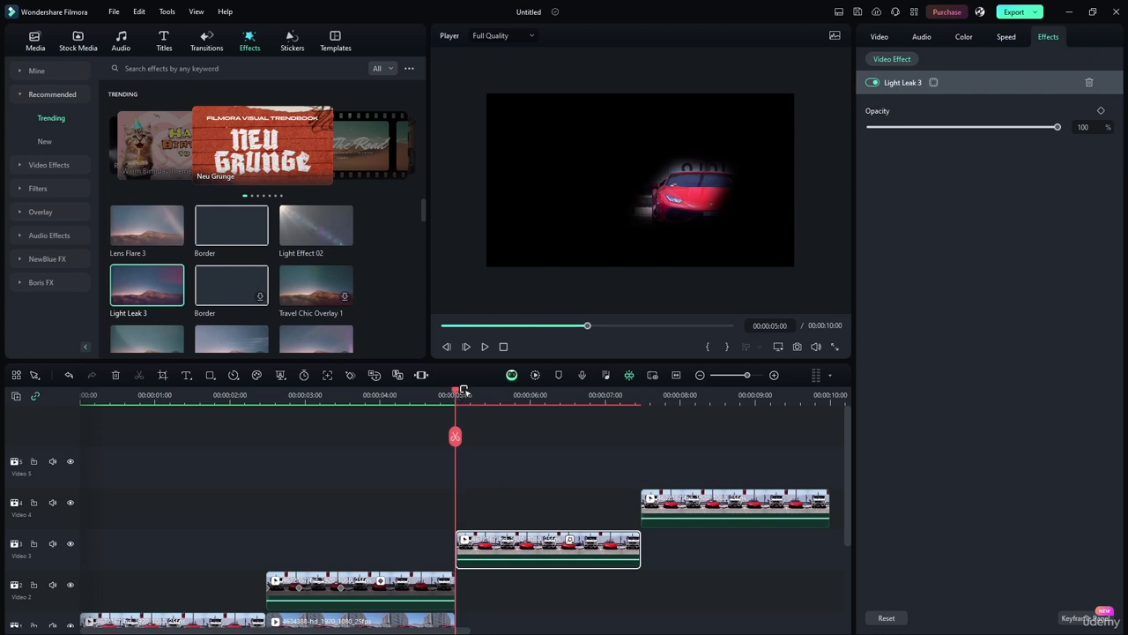
{"action": "left_click", "coordinate": [479, 352]}
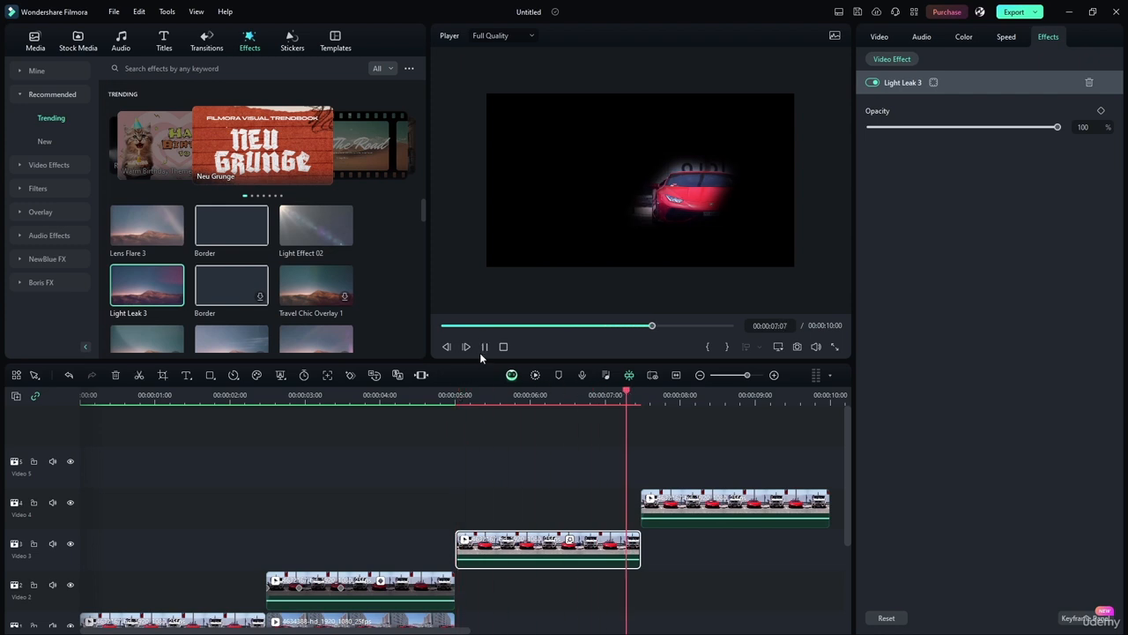
{"action": "left_click", "coordinate": [480, 353]}
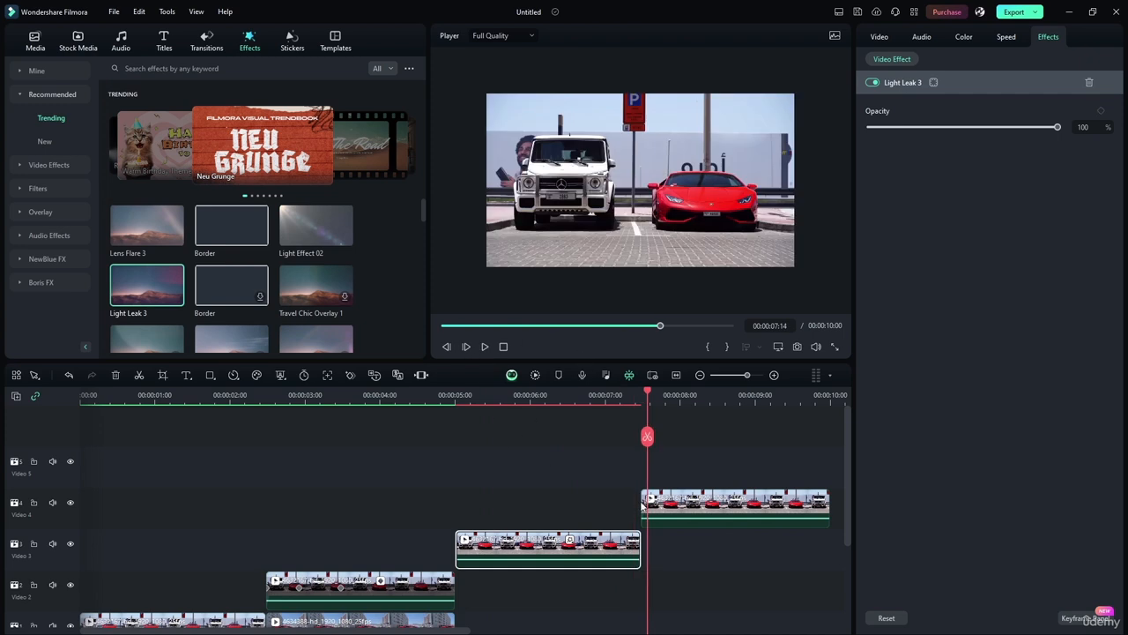
{"action": "left_click", "coordinate": [497, 389]}
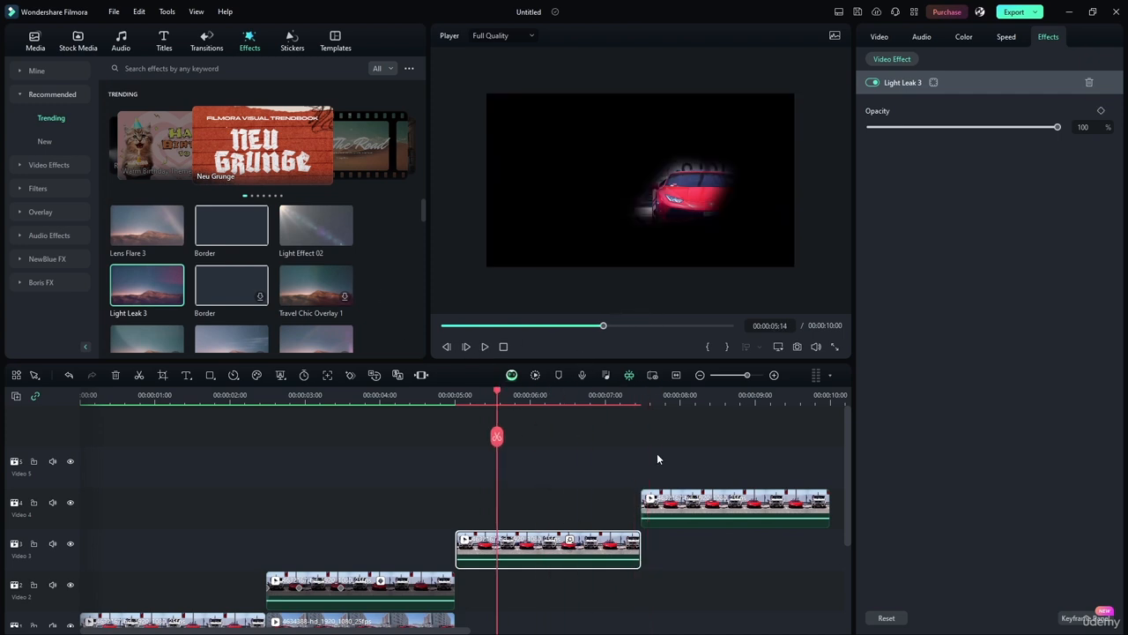
Step: Step back through the Light Leak 3 edits and place a clip copy on Video 2 directly beneath the masked Video 3 clip
{"action": "scroll", "coordinate": [657, 455], "scroll_direction": "down", "scroll_amount": 2}
{"action": "scroll", "coordinate": [578, 523], "scroll_direction": "up", "scroll_amount": 2}
{"action": "key", "text": "ctrl+z"}
{"action": "key", "text": "ctrl+z"}
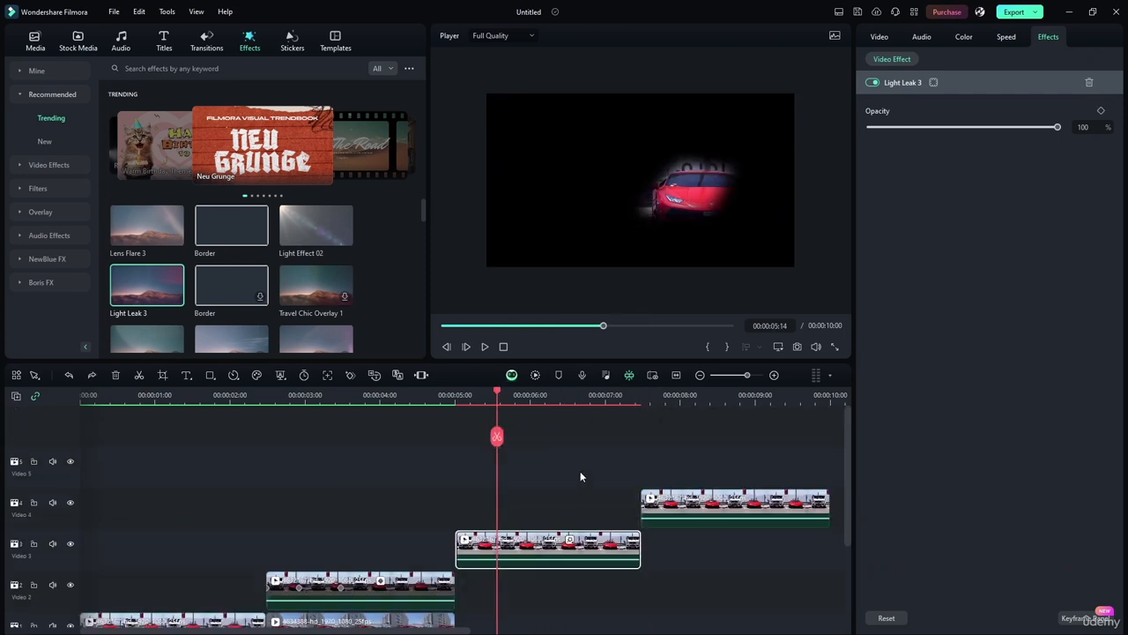
{"action": "key", "text": "ctrl+y"}
{"action": "key", "text": "ctrl+y"}
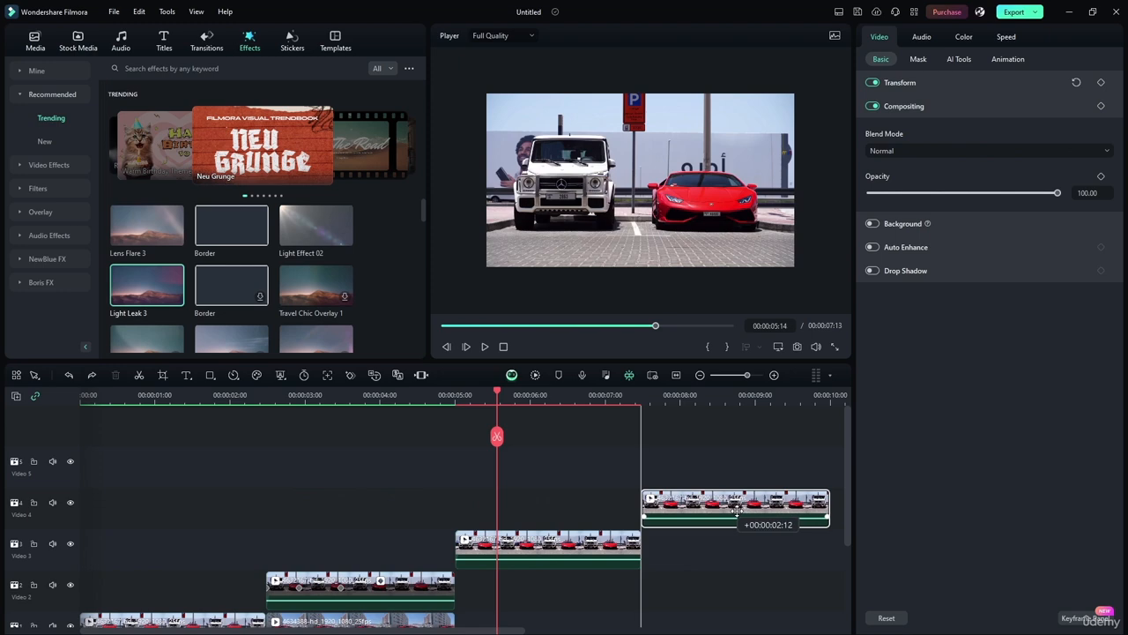
{"action": "scroll", "coordinate": [577, 458], "scroll_direction": "down", "scroll_amount": 2}
{"action": "left_click_drag", "start_coordinate": [586, 436], "coordinate": [589, 493]}
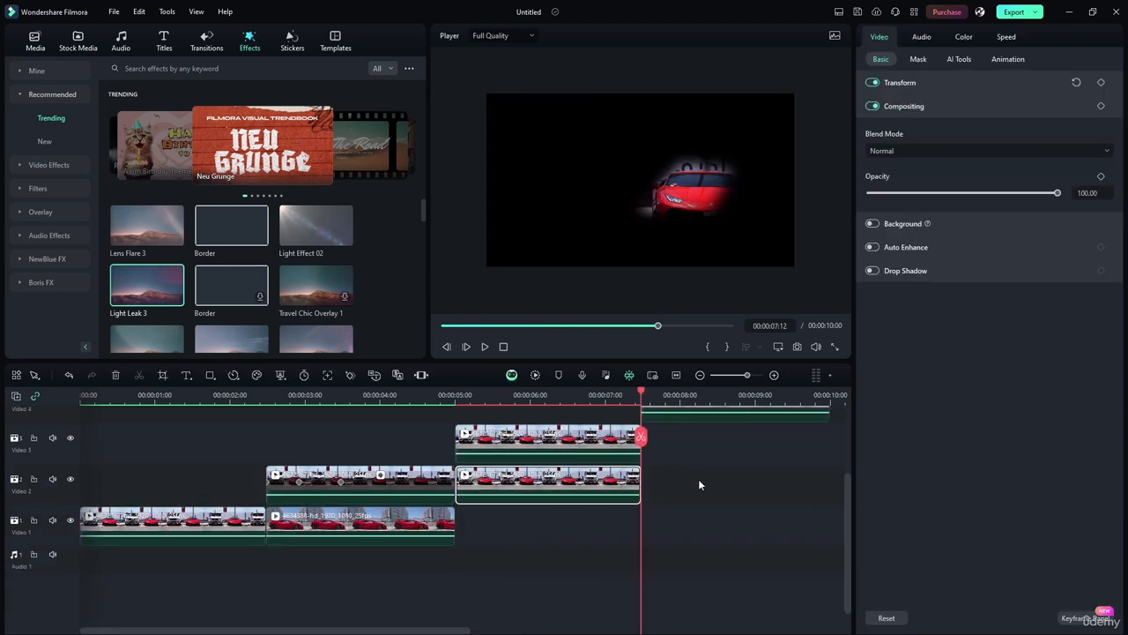
{"action": "left_click", "coordinate": [554, 441]}
{"action": "scroll", "coordinate": [603, 413], "scroll_direction": "up", "scroll_amount": 2}
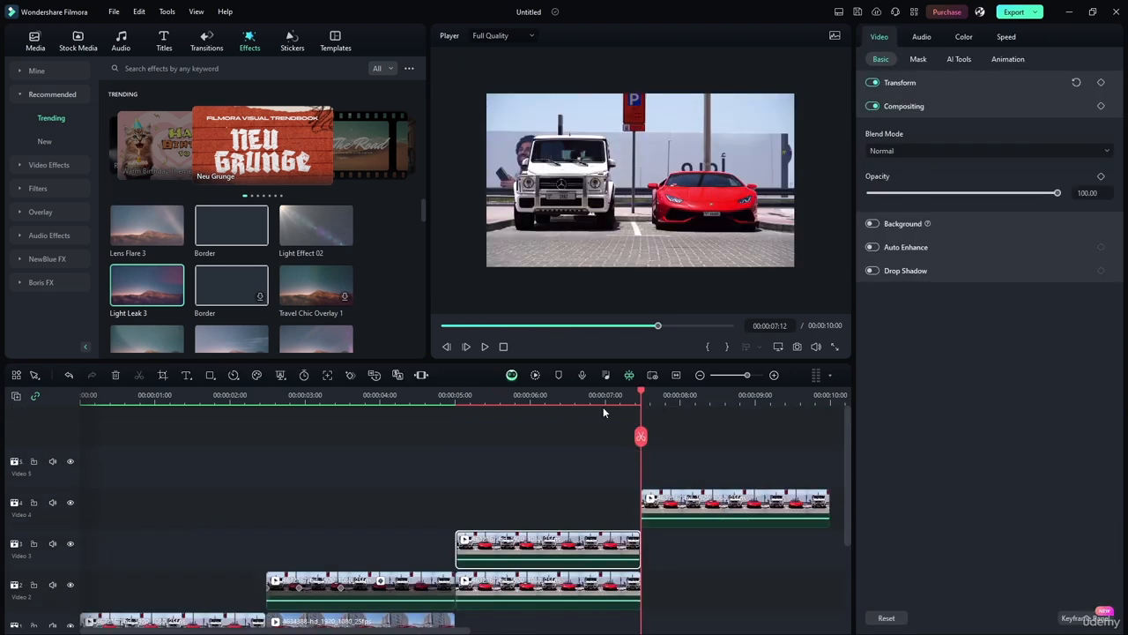
Step: Disable the clip copy on Video 2 and check the Draw Mask settings of the Video 3 and Video 4 clips
{"action": "left_click", "coordinate": [549, 583]}
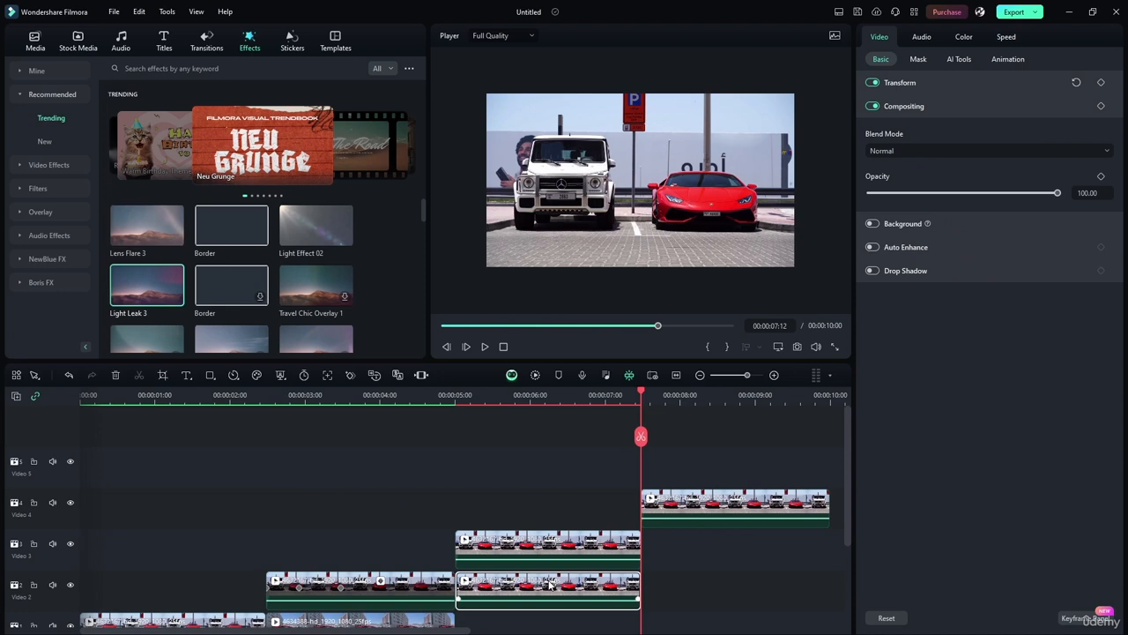
{"action": "right_click", "coordinate": [549, 583]}
{"action": "left_click", "coordinate": [595, 476]}
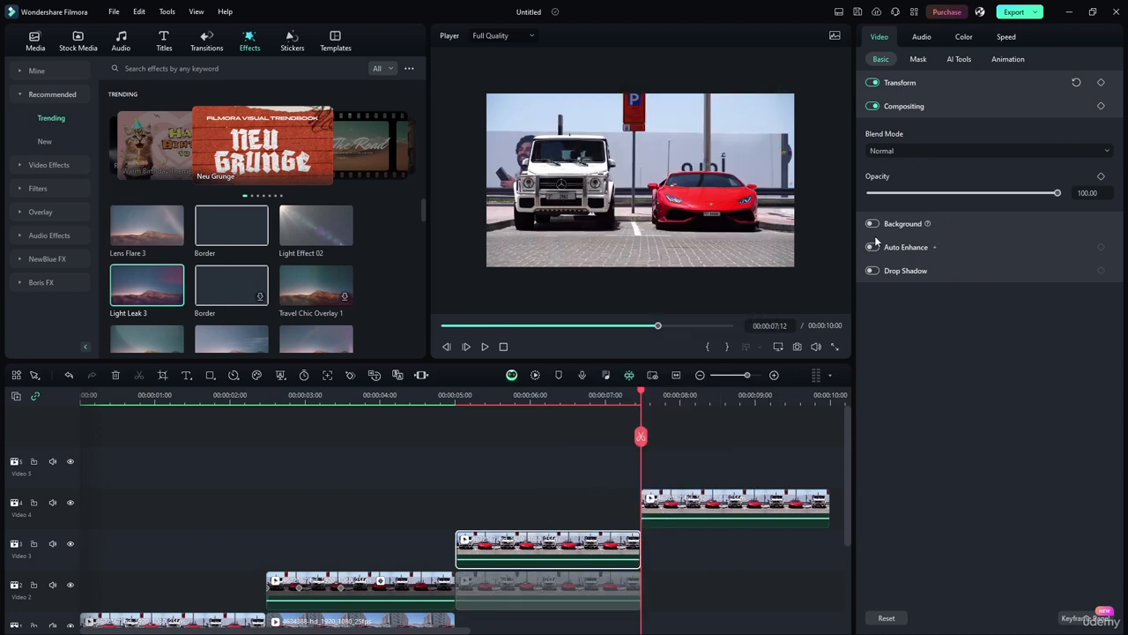
{"action": "left_click", "coordinate": [917, 59]}
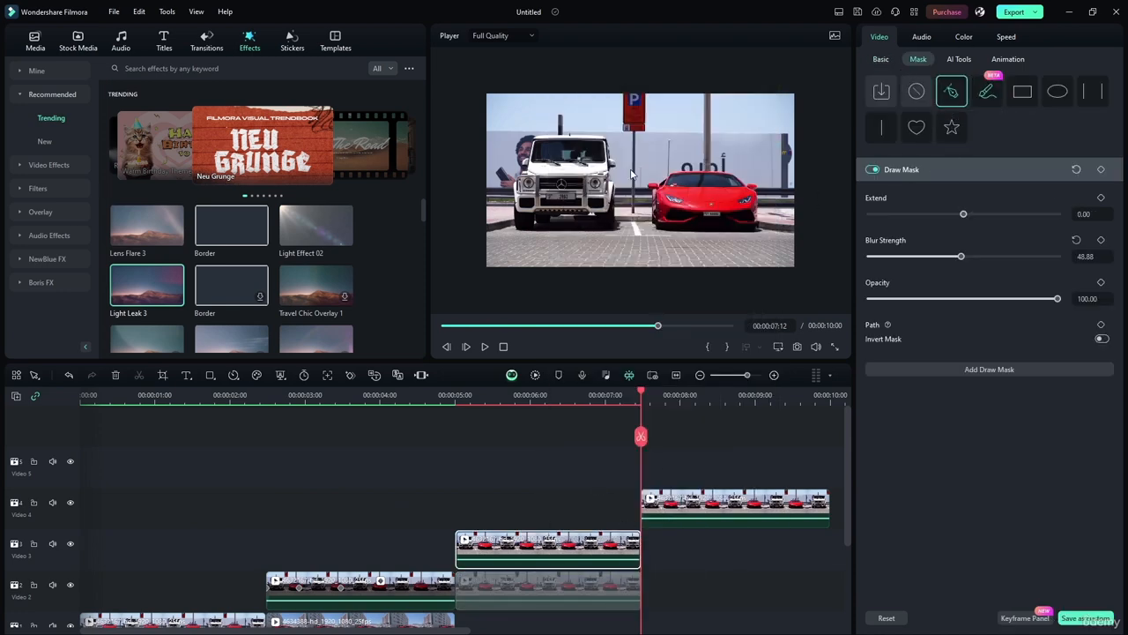
{"action": "left_click", "coordinate": [705, 508]}
{"action": "left_click", "coordinate": [950, 95]}
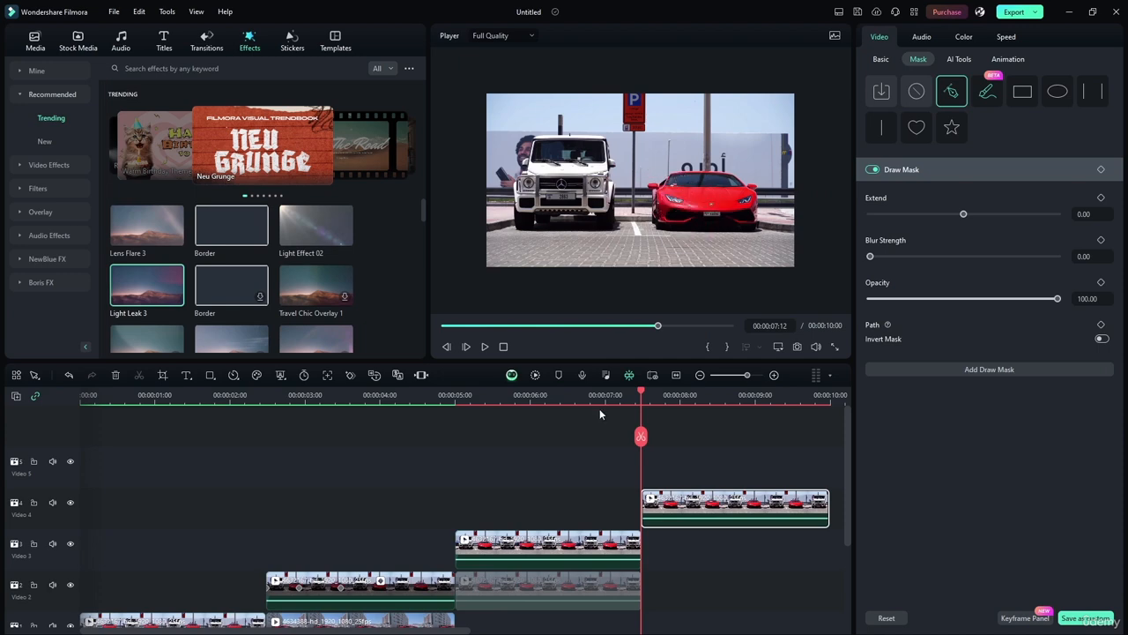
{"action": "left_click_drag", "start_coordinate": [642, 394], "coordinate": [575, 394]}
{"action": "left_click", "coordinate": [609, 538]}
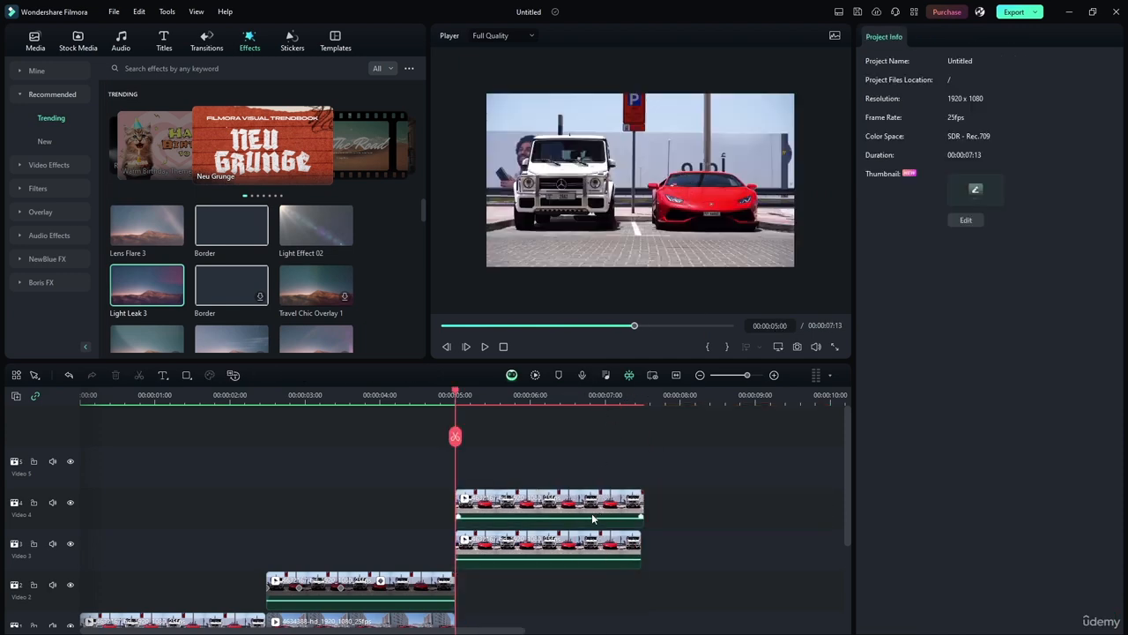
Step: Undo the recent edits to remove the Video 2 copy, the Light Leak 3 effect and the drawn car mask on the Video 3 clip
{"action": "key", "text": "ctrl+z"}
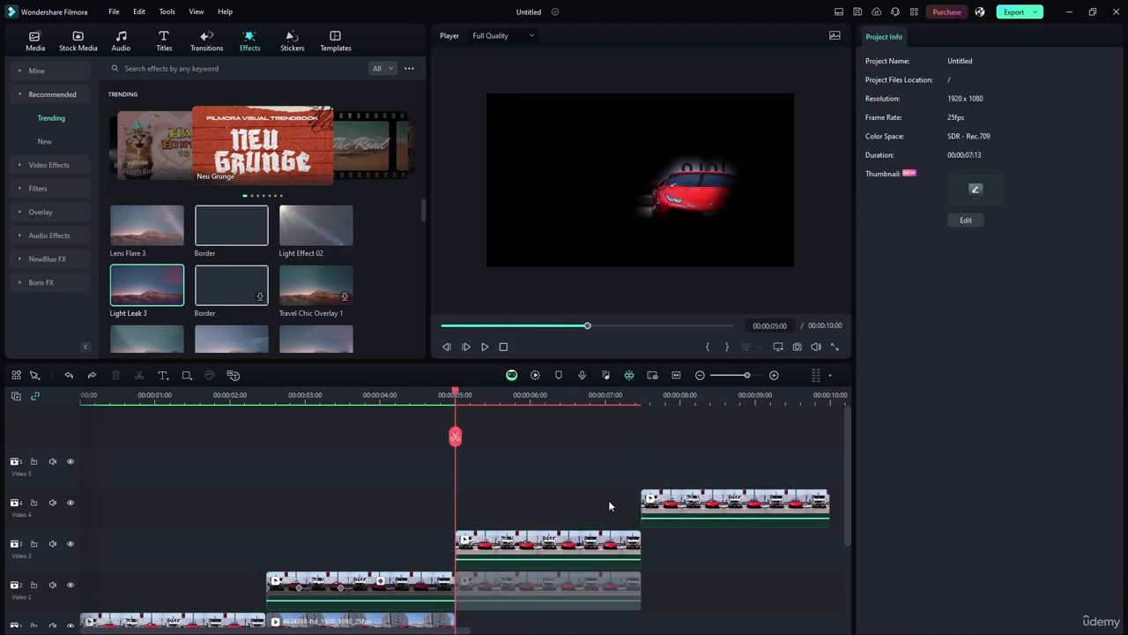
{"action": "key", "text": "ctrl+z"}
{"action": "key", "text": "ctrl+z"}
{"action": "key", "text": "ctrl+z"}
{"action": "key", "text": "ctrl+z"}
{"action": "key", "text": "ctrl+z"}
{"action": "key", "text": "ctrl+z"}
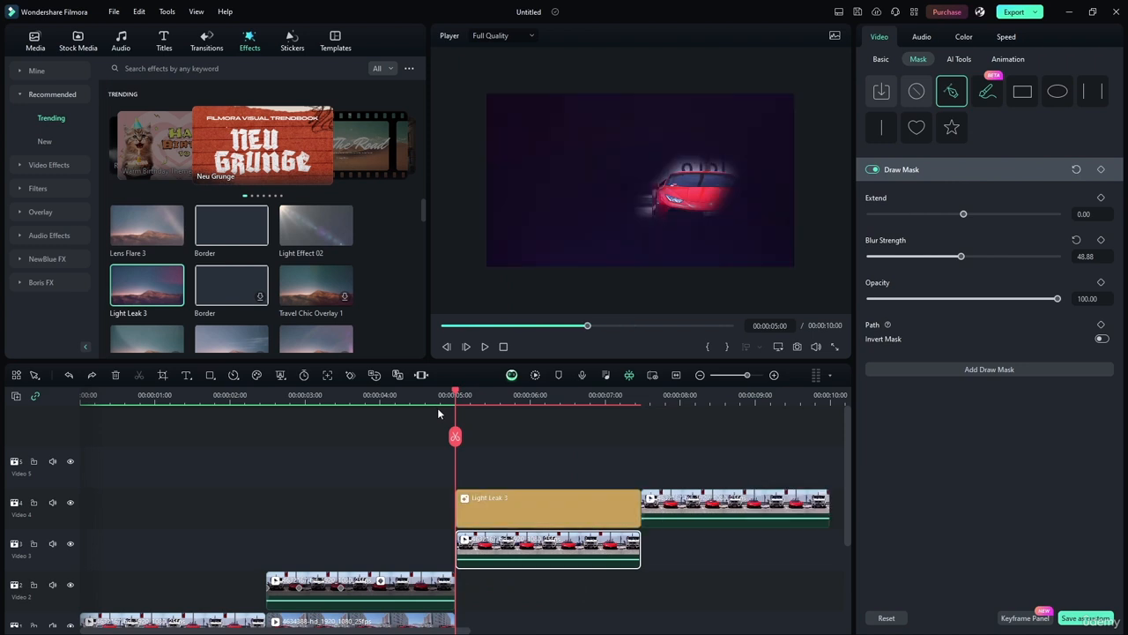
{"action": "key", "text": "ctrl+z"}
{"action": "key", "text": "ctrl+z"}
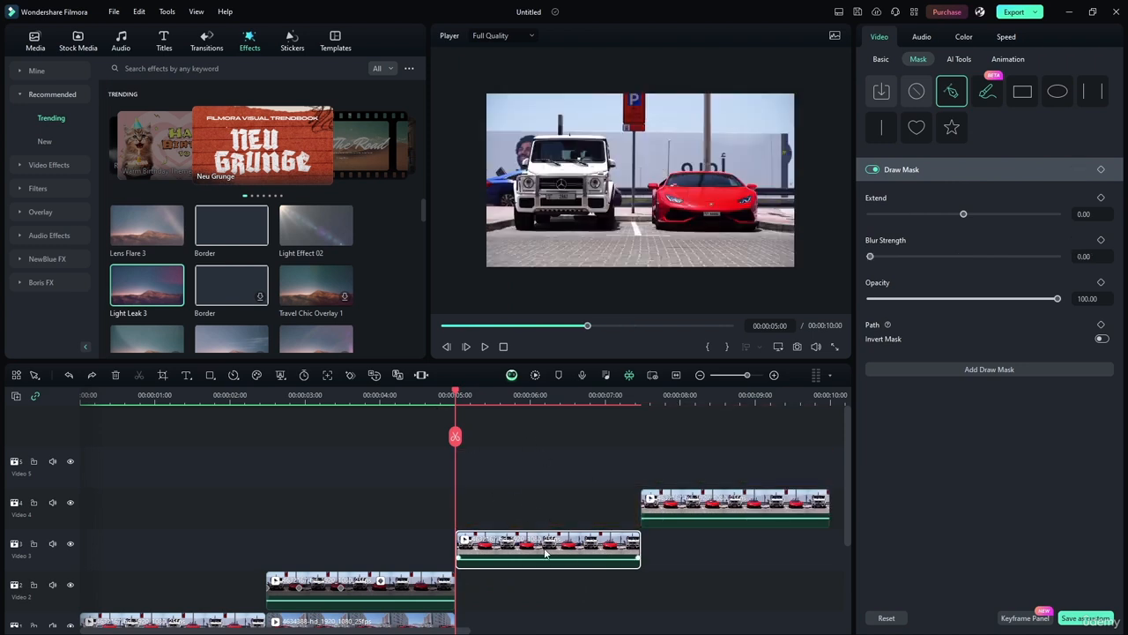
Step: Paste a copy of the clip onto Video 2 directly beneath the Video 3 clip and disable that copy
{"action": "key", "text": "ctrl+v"}
{"action": "right_click", "coordinate": [519, 584]}
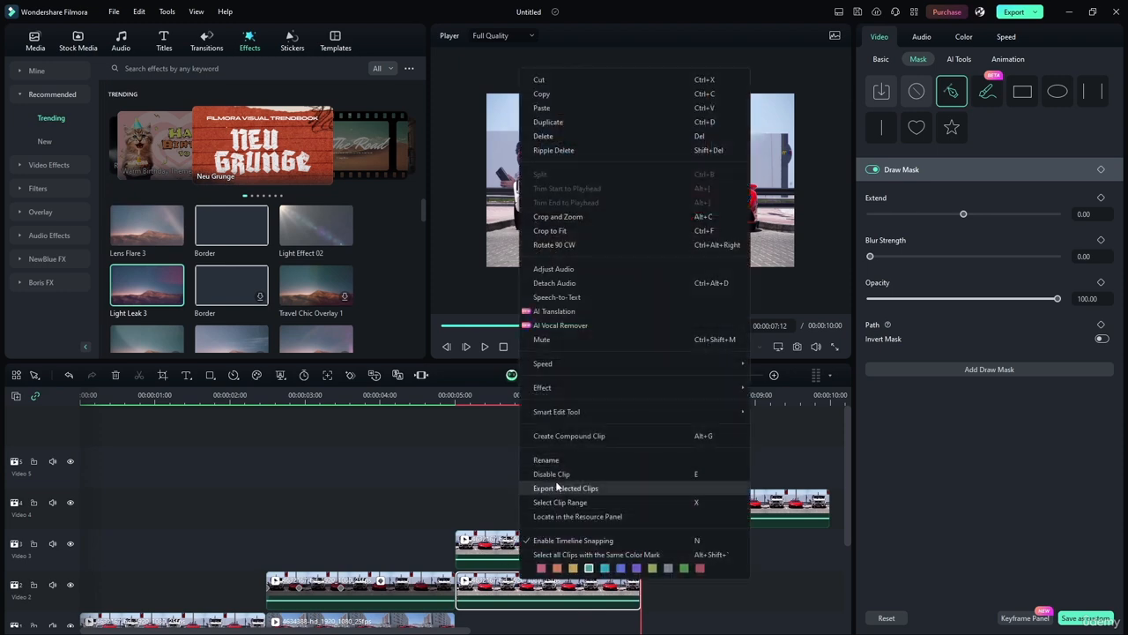
{"action": "left_click", "coordinate": [564, 488]}
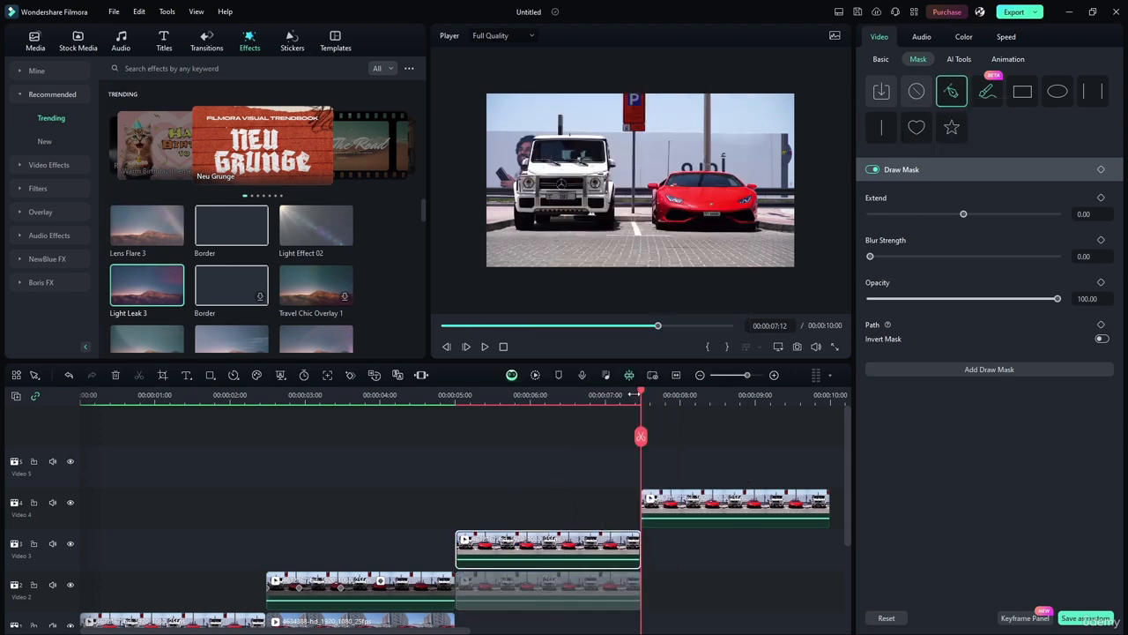
Step: Remove the Video 3 clip's current draw mask at 00:00:06:07, draw a four-corner pen mask around the red car, and tilt it clockwise
{"action": "left_click", "coordinate": [551, 394]}
{"action": "left_click", "coordinate": [917, 91]}
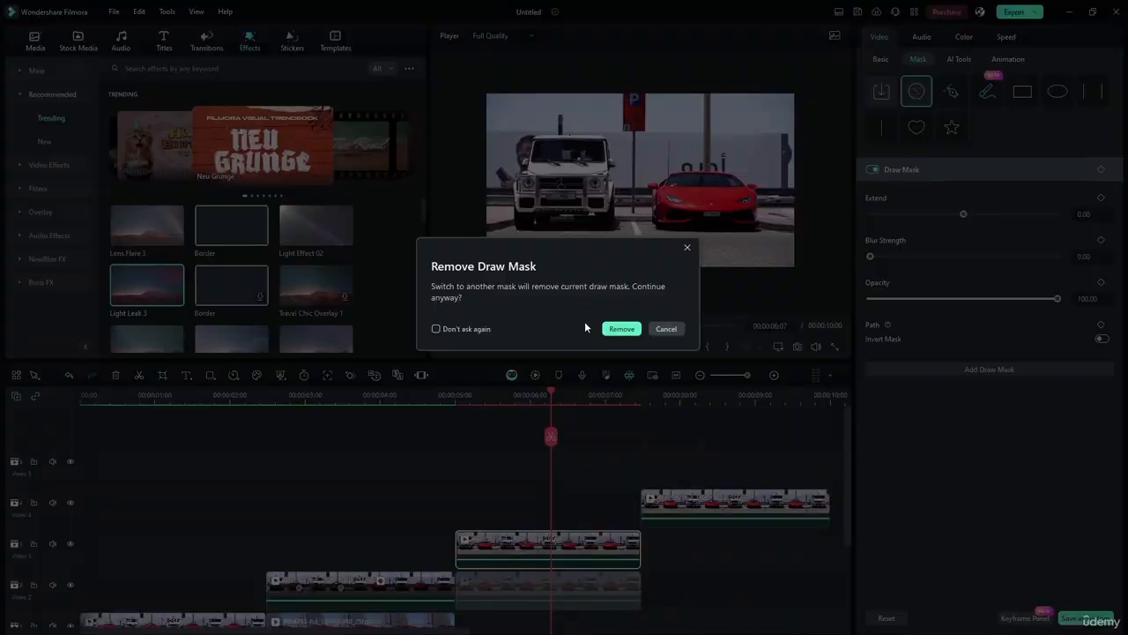
{"action": "left_click", "coordinate": [627, 328]}
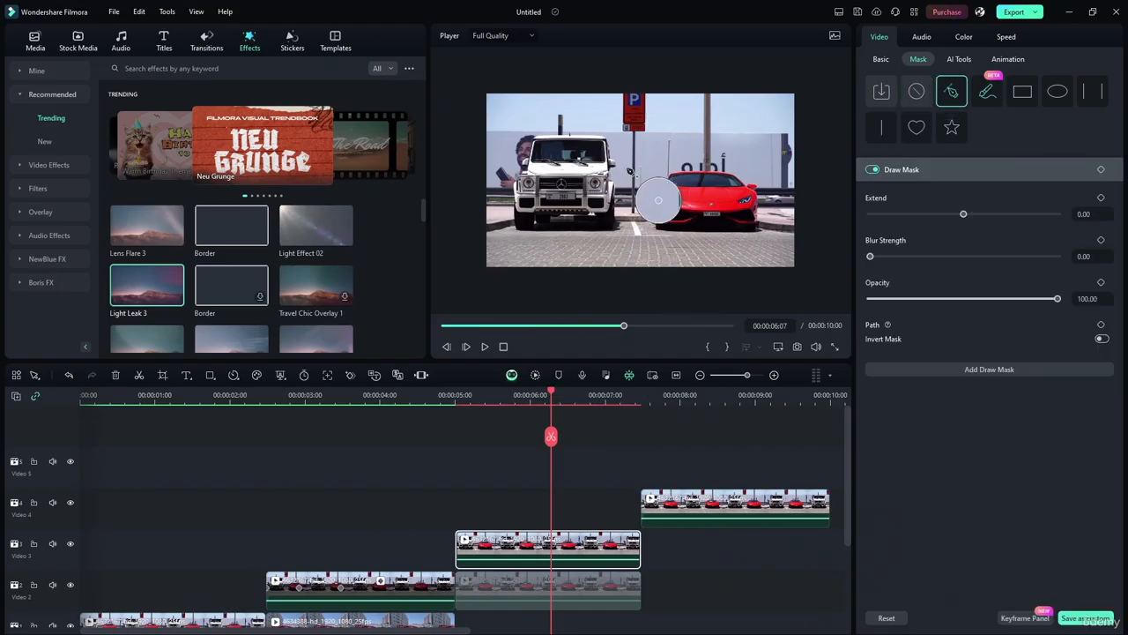
{"action": "left_click", "coordinate": [636, 164]}
{"action": "left_click", "coordinate": [636, 230]}
{"action": "left_click", "coordinate": [764, 235]}
{"action": "left_click", "coordinate": [764, 166]}
{"action": "left_click", "coordinate": [637, 163]}
{"action": "left_click_drag", "start_coordinate": [687, 221], "coordinate": [644, 219]}
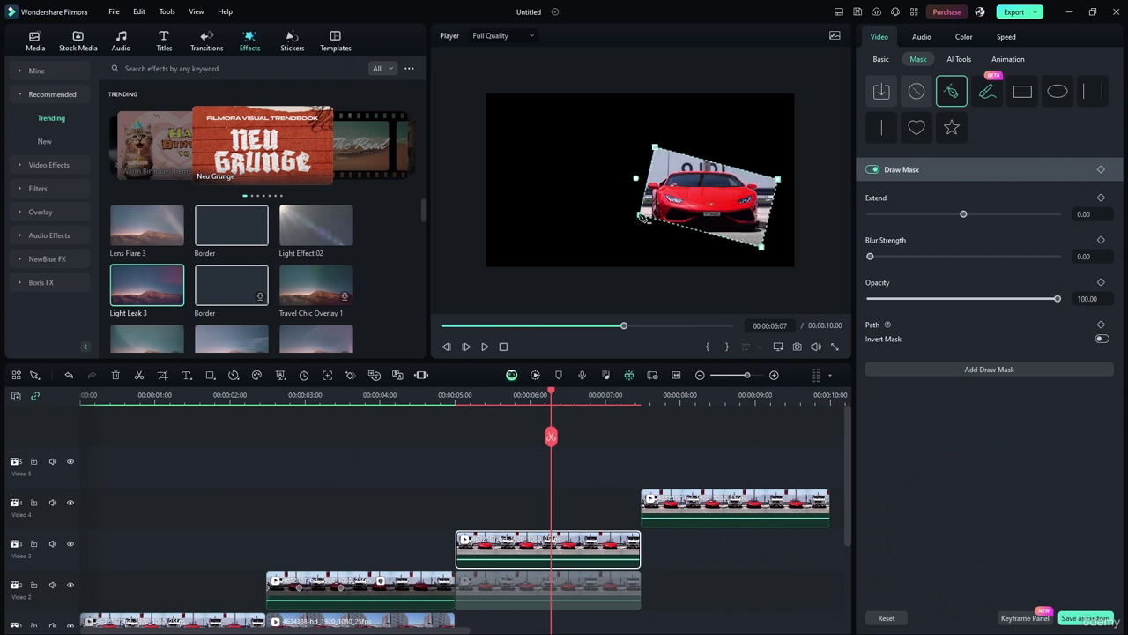
{"action": "left_click_drag", "start_coordinate": [746, 201], "coordinate": [744, 202]}
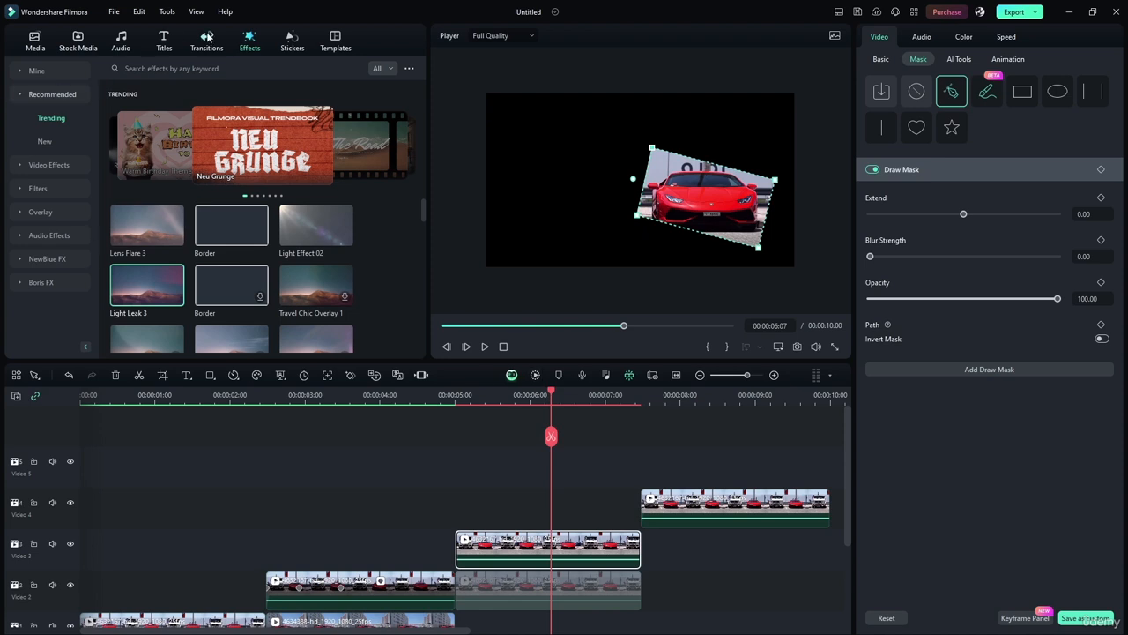
Step: Find the Exposure effect among the trending effects and apply it directly to the masked Video 3 clip
{"action": "scroll", "coordinate": [120, 207], "scroll_direction": "down", "scroll_amount": 5}
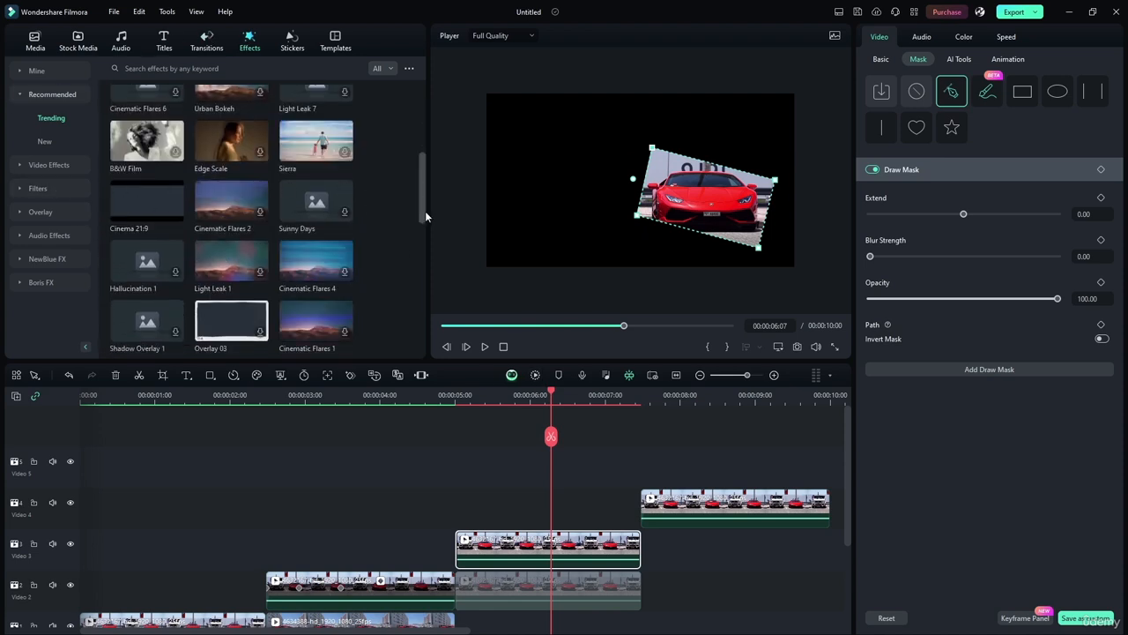
{"action": "left_click_drag", "start_coordinate": [422, 208], "coordinate": [418, 262]}
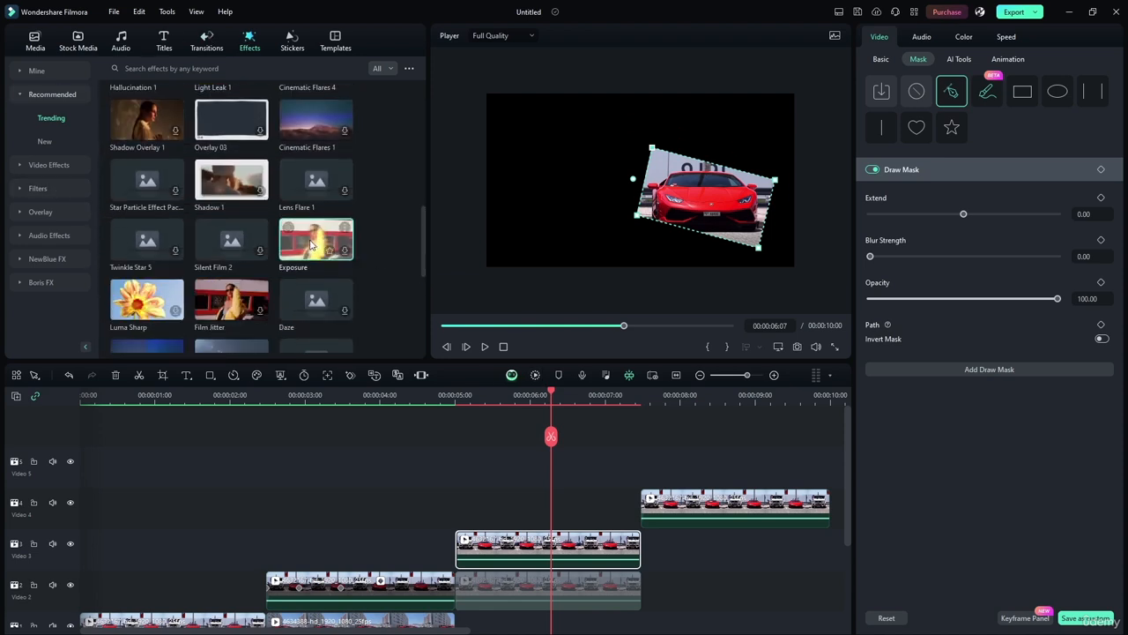
{"action": "left_click_drag", "start_coordinate": [326, 241], "coordinate": [484, 544]}
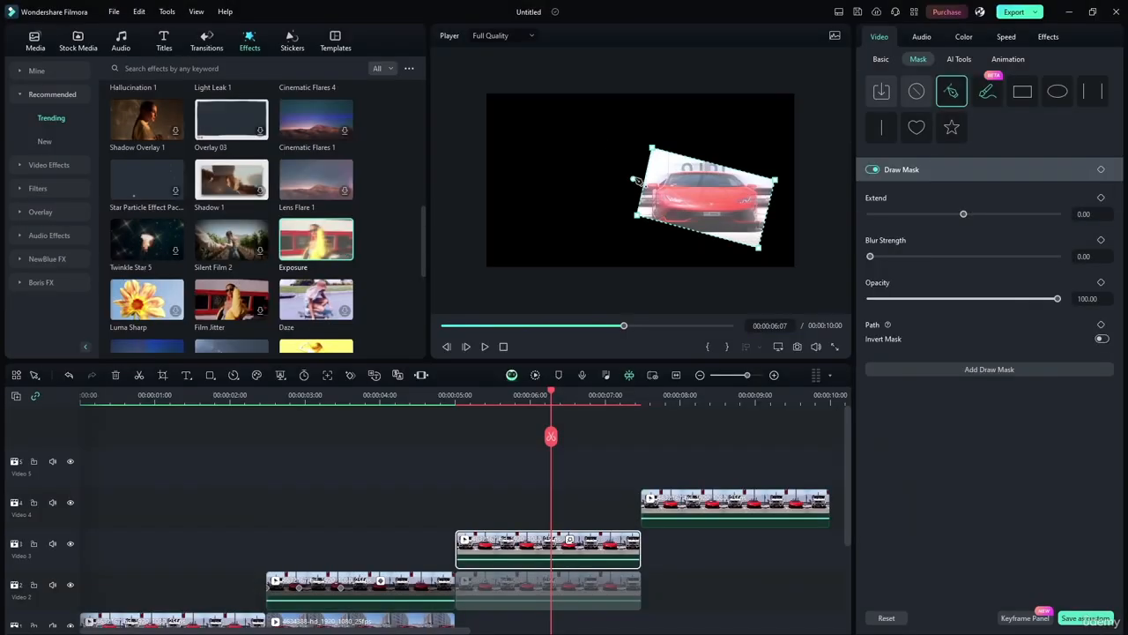
Step: Soften the car mask to a Blur Strength of 98.37 and raise the Exposure effect's Strength to its maximum
{"action": "left_click_drag", "start_coordinate": [635, 180], "coordinate": [618, 177]}
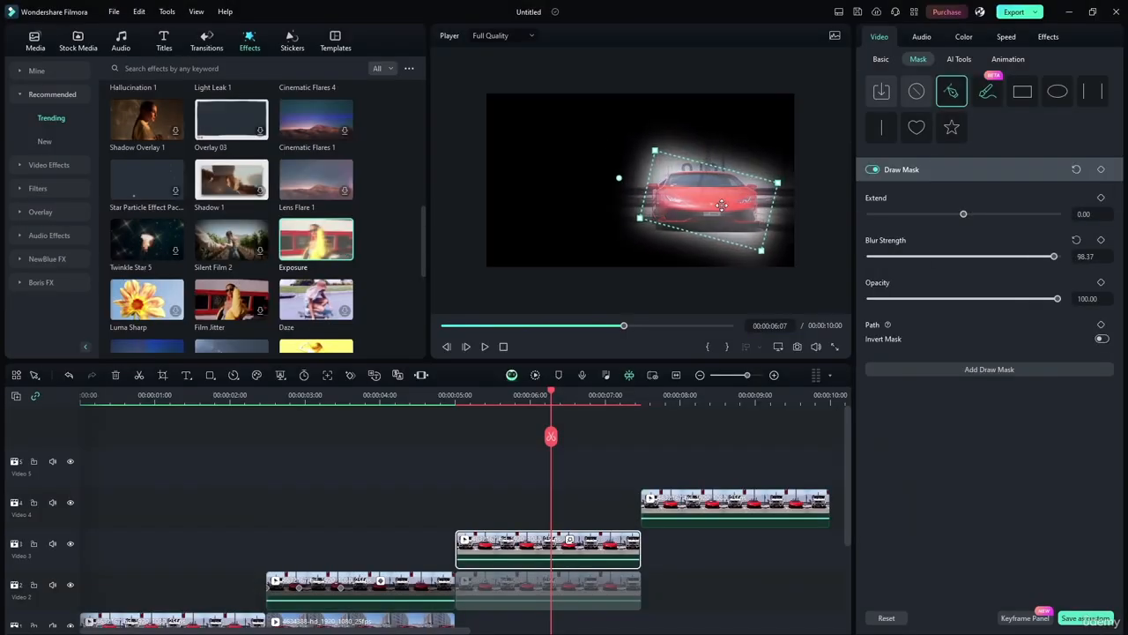
{"action": "left_click", "coordinate": [1046, 37]}
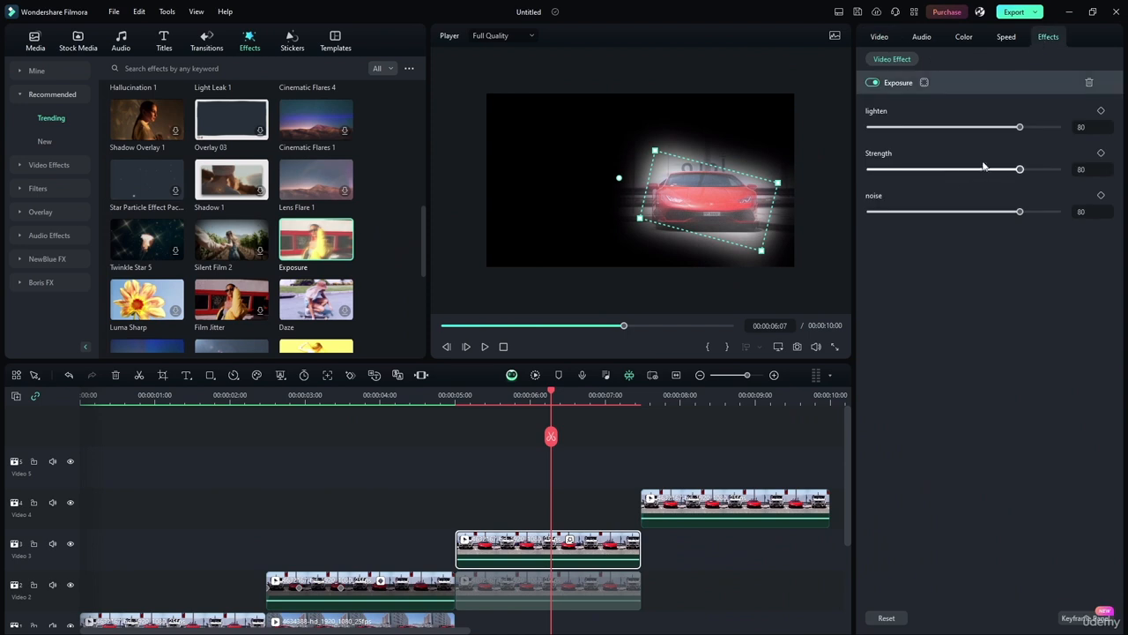
{"action": "left_click_drag", "start_coordinate": [1020, 169], "coordinate": [1057, 168]}
Step: Enable the disabled clip on Video 2 beneath the masked Video 3 clip
{"action": "left_click", "coordinate": [480, 582]}
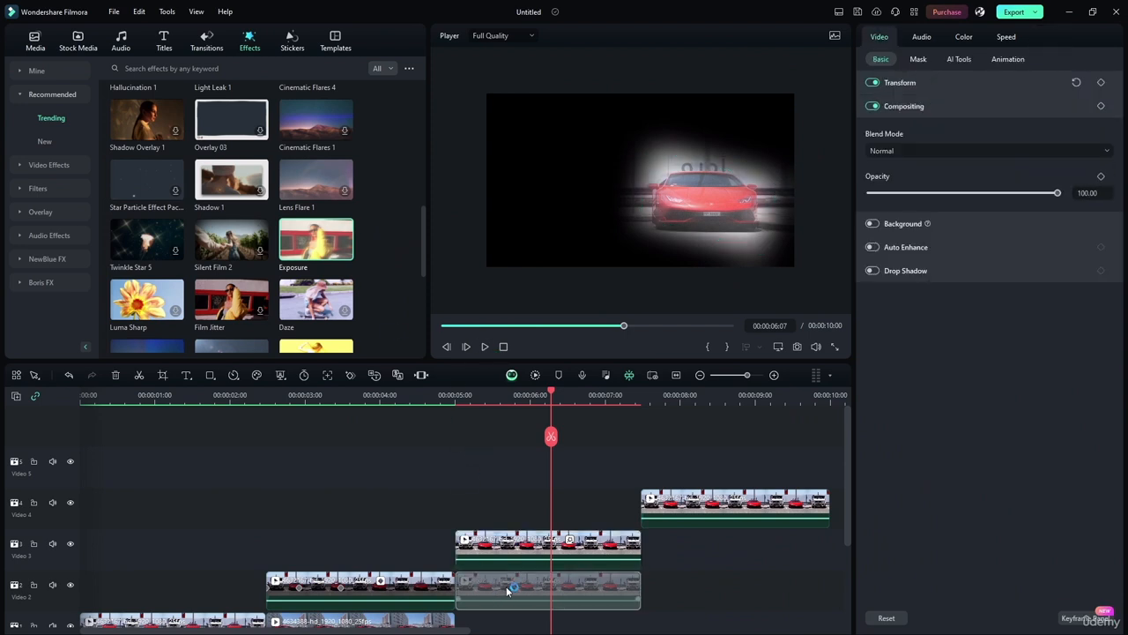
{"action": "right_click", "coordinate": [508, 590]}
{"action": "left_click", "coordinate": [550, 480]}
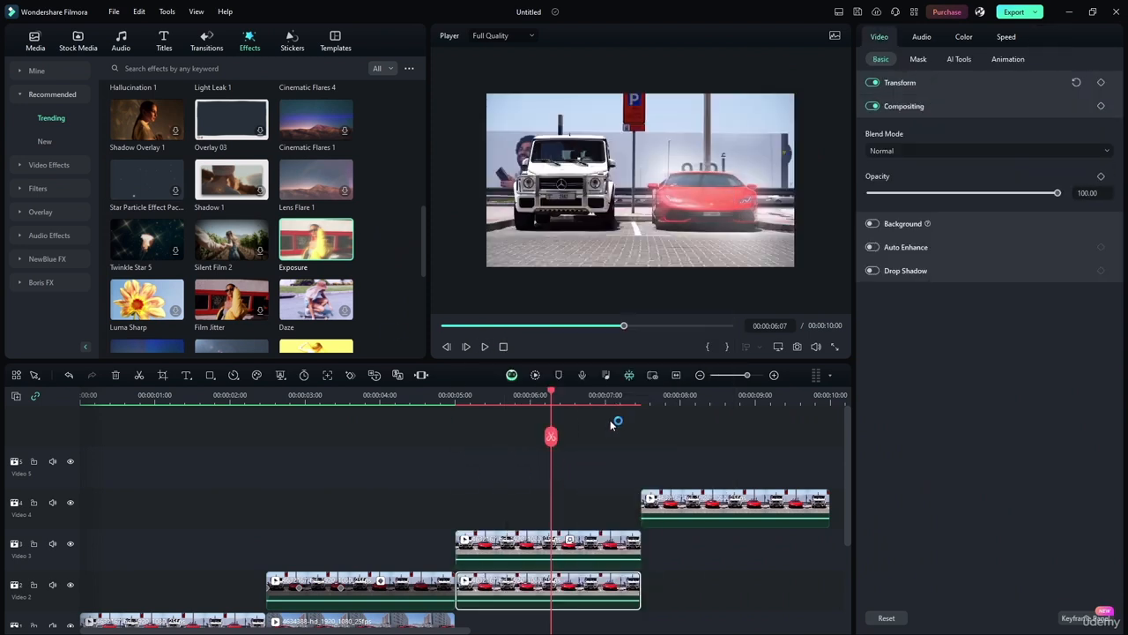
Step: Play the masked Exposure section from 00:00:05:00 and render the timeline preview
{"action": "left_click", "coordinate": [534, 394]}
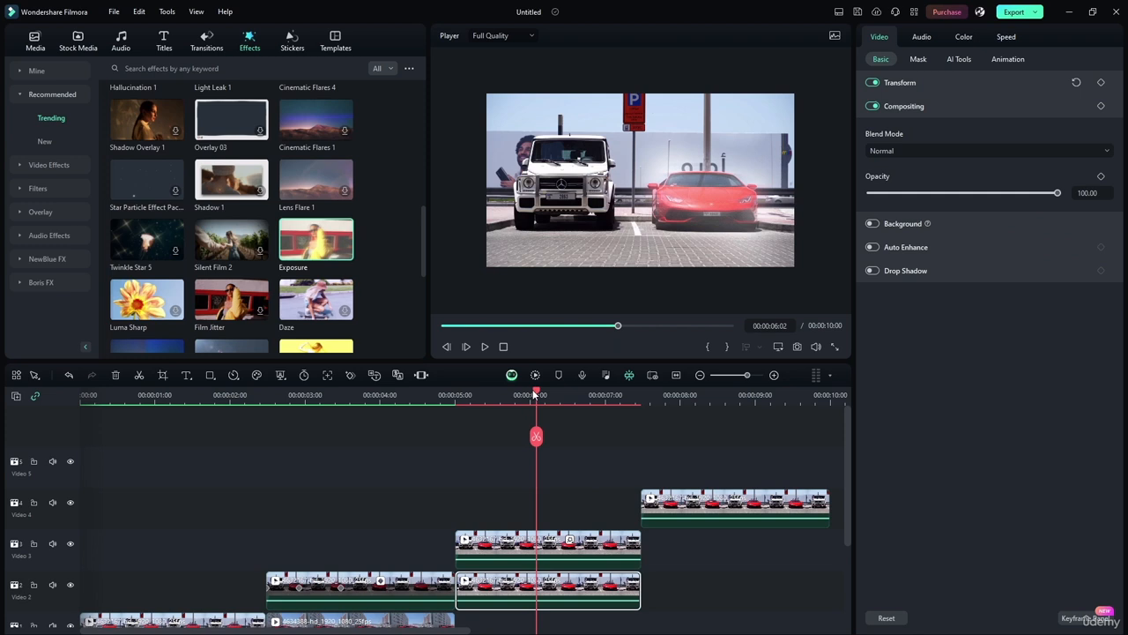
{"action": "left_click_drag", "start_coordinate": [534, 395], "coordinate": [455, 397]}
{"action": "left_click", "coordinate": [485, 347]}
{"action": "left_click", "coordinate": [485, 346]}
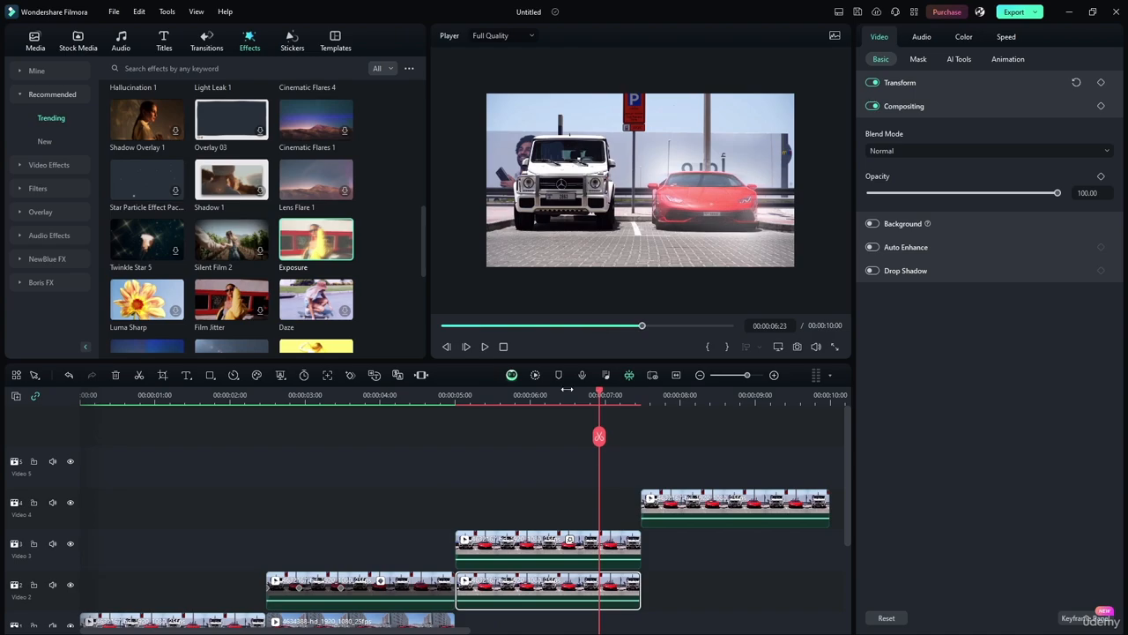
{"action": "left_click", "coordinate": [535, 374]}
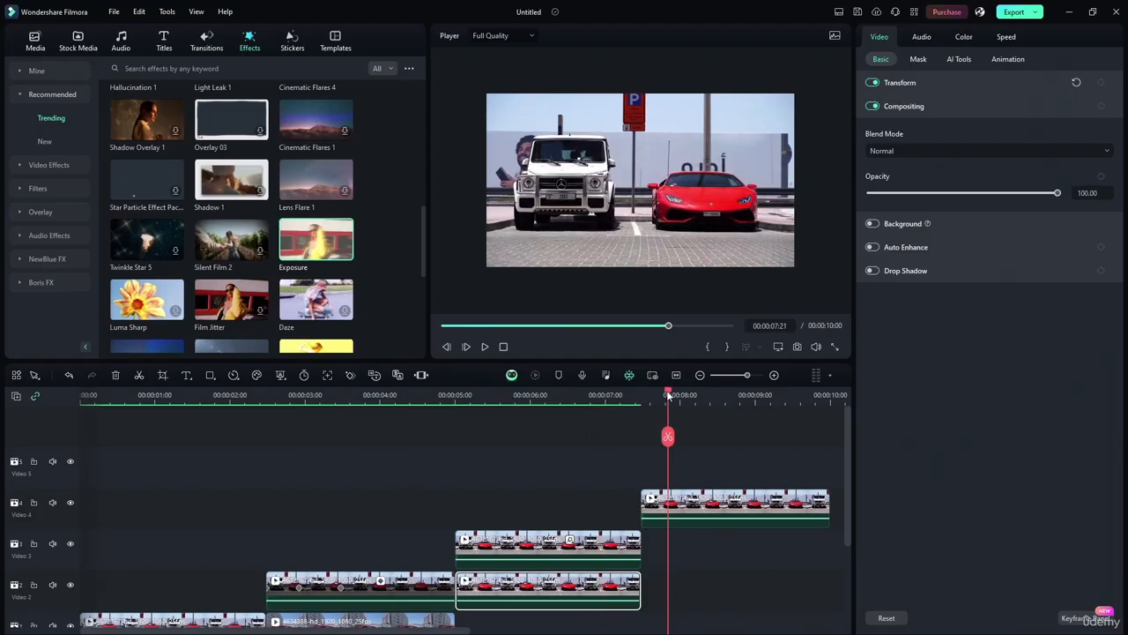
Step: Apply the Fade In preset animation to the Video 4 clip and play it from the clip's start
{"action": "left_click", "coordinate": [727, 492]}
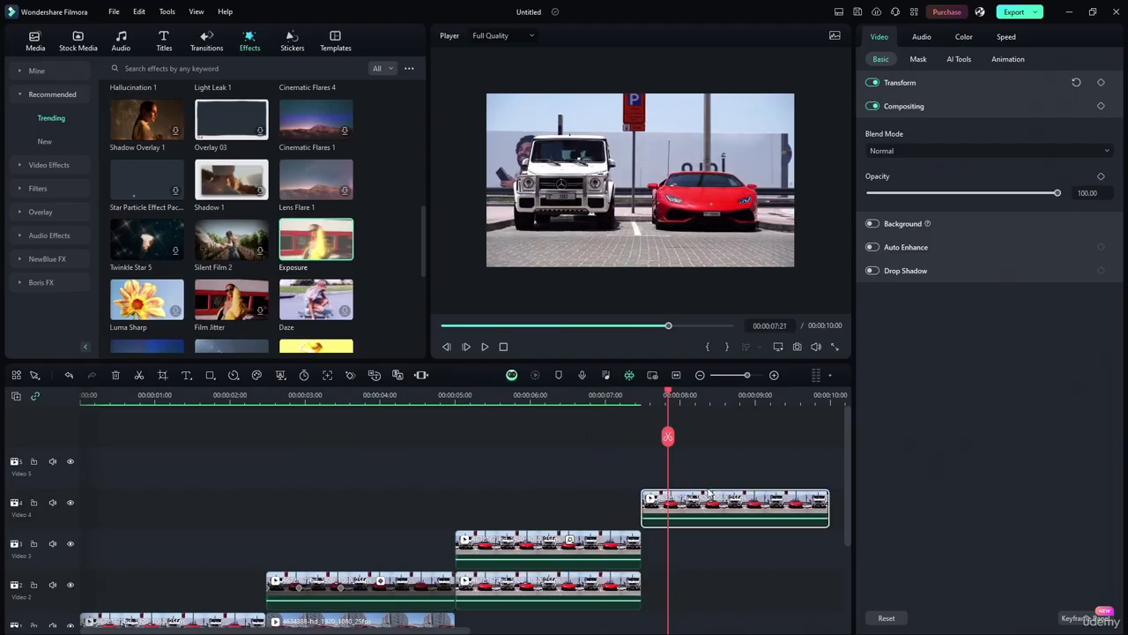
{"action": "left_click", "coordinate": [996, 55]}
{"action": "mouse_move", "coordinate": [899, 121]}
{"action": "left_mouse_down"}
{"action": "mouse_move", "coordinate": [691, 508]}
{"action": "mouse_move", "coordinate": [639, 506]}
{"action": "left_mouse_up"}
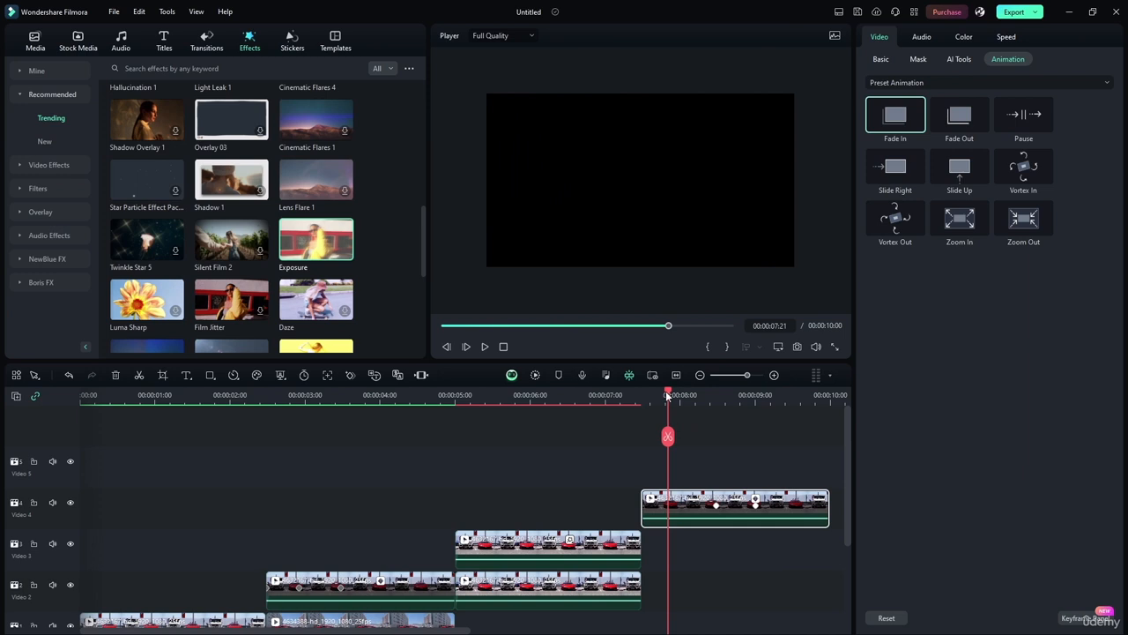
{"action": "left_click_drag", "start_coordinate": [668, 393], "coordinate": [641, 394]}
{"action": "left_click", "coordinate": [485, 347]}
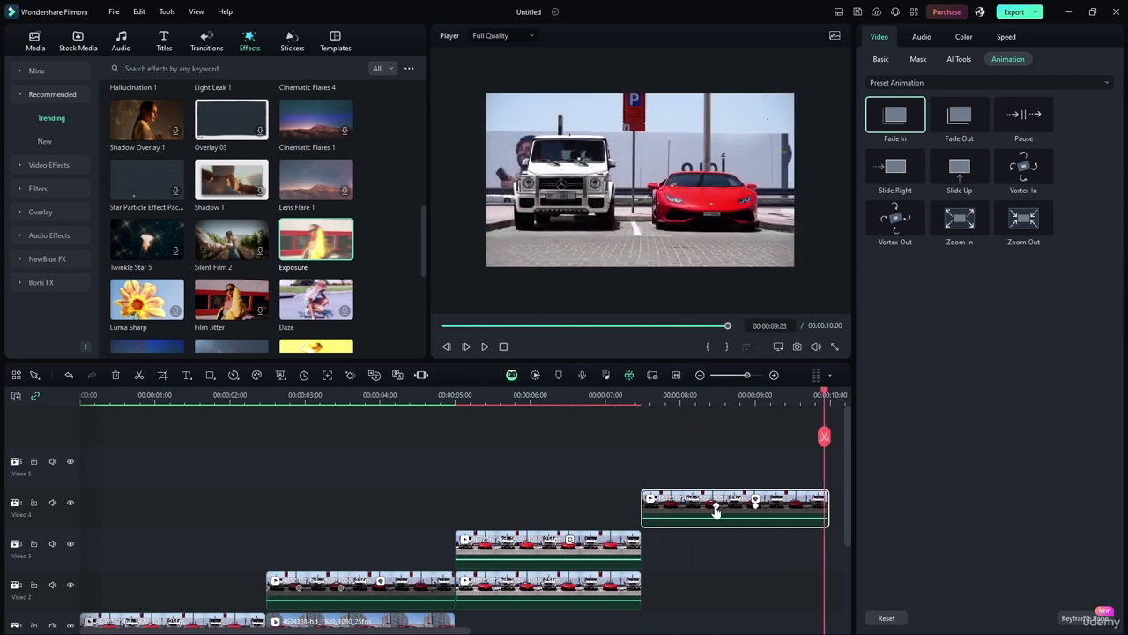
Step: Move the Video 4 clip's two Fade In keyframes earlier, the second to 00:00:08:04, and play the fade from the clip's start
{"action": "left_click_drag", "start_coordinate": [715, 506], "coordinate": [668, 506]}
{"action": "left_click_drag", "start_coordinate": [755, 506], "coordinate": [693, 507]}
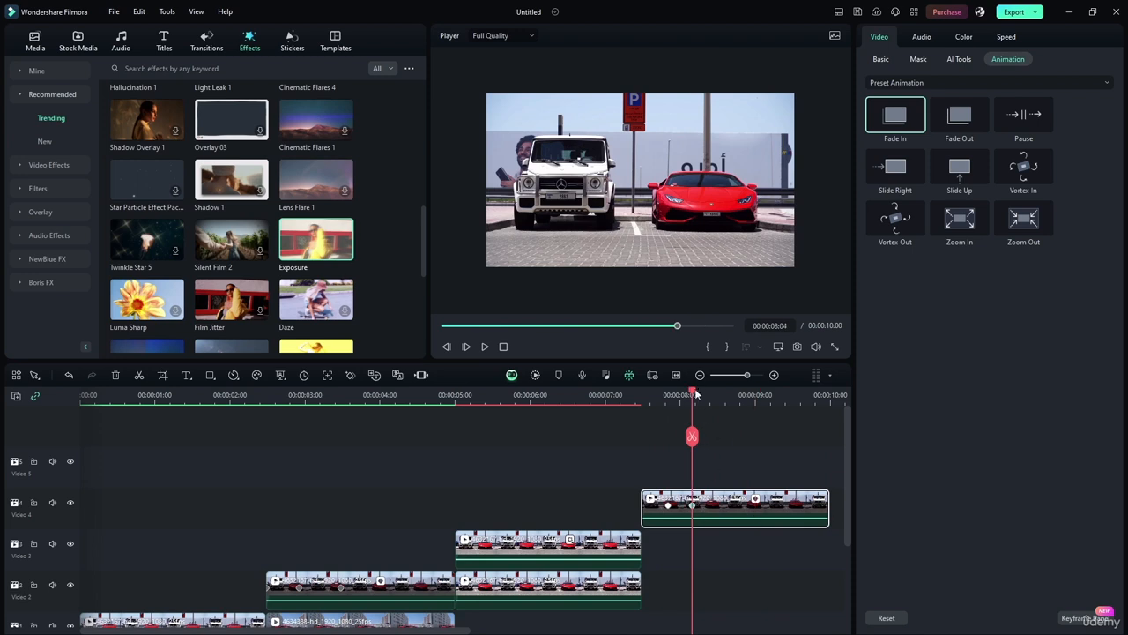
{"action": "left_click_drag", "start_coordinate": [678, 392], "coordinate": [655, 392]}
{"action": "left_click", "coordinate": [500, 394]}
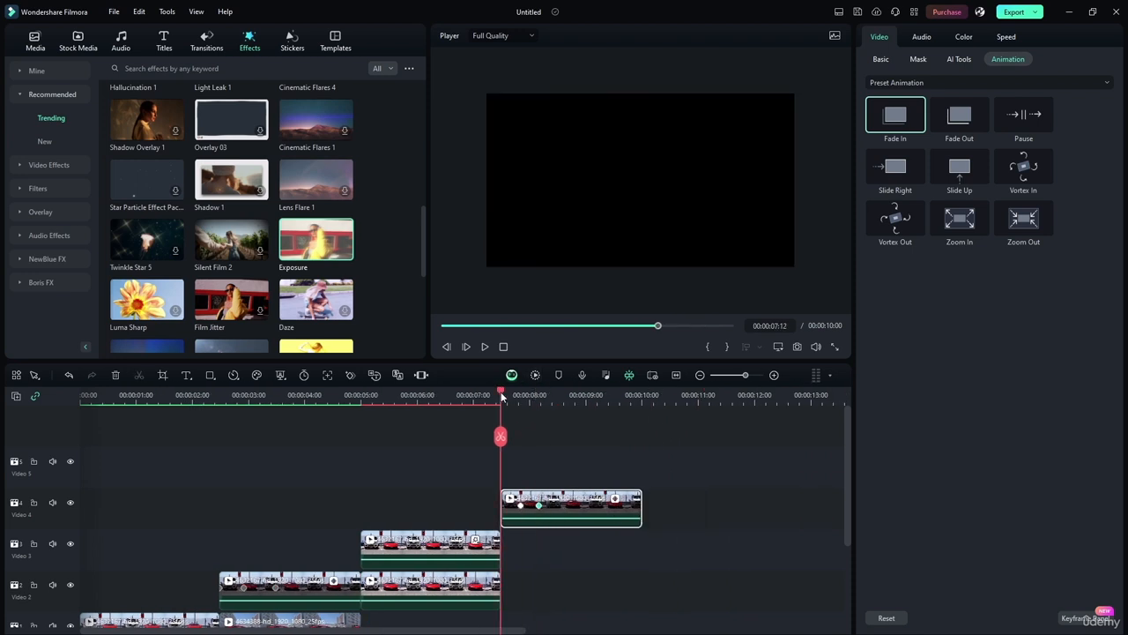
{"action": "left_click", "coordinate": [483, 347]}
{"action": "left_click", "coordinate": [483, 347]}
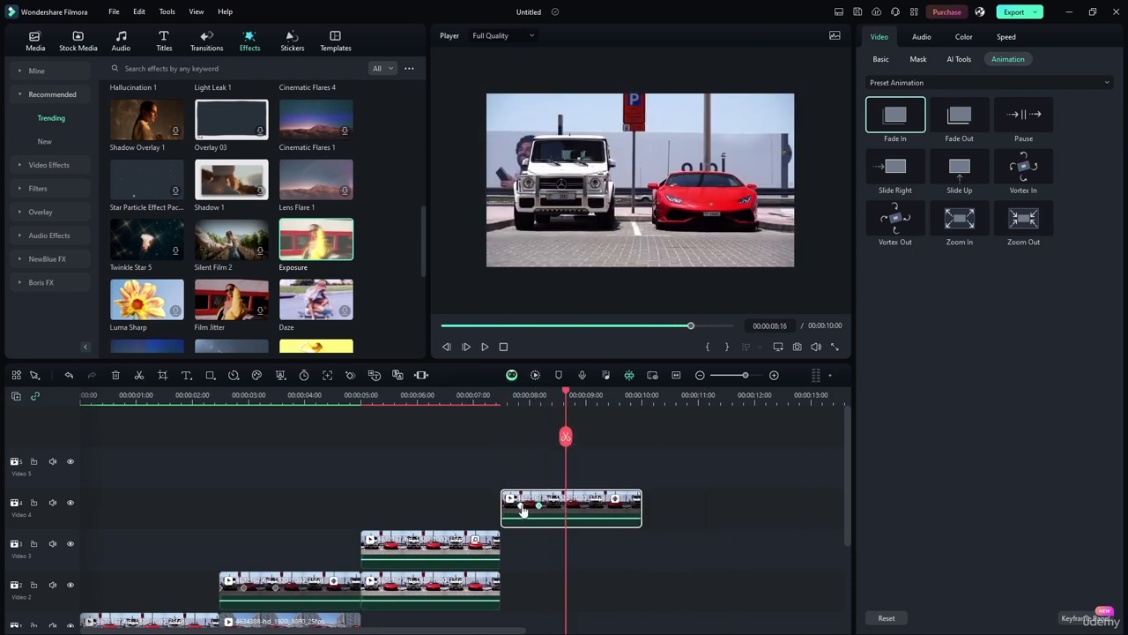
Step: Shorten the fade by moving its first keyframe to the Video 4 clip's start and the second closer to it, and replay it
{"action": "mouse_move", "coordinate": [521, 506]}
{"action": "left_mouse_down"}
{"action": "mouse_move", "coordinate": [502, 506]}
{"action": "mouse_move", "coordinate": [528, 506]}
{"action": "left_mouse_up"}
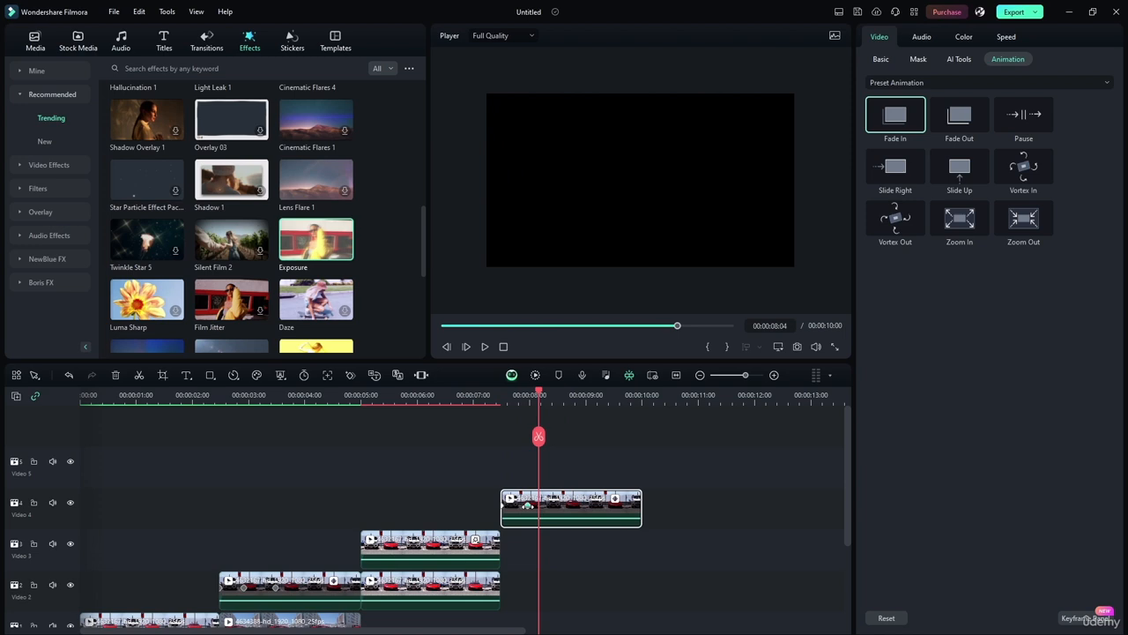
{"action": "left_click_drag", "start_coordinate": [527, 506], "coordinate": [523, 505]}
{"action": "left_click_drag", "start_coordinate": [523, 393], "coordinate": [503, 399]}
{"action": "left_click", "coordinate": [484, 347]}
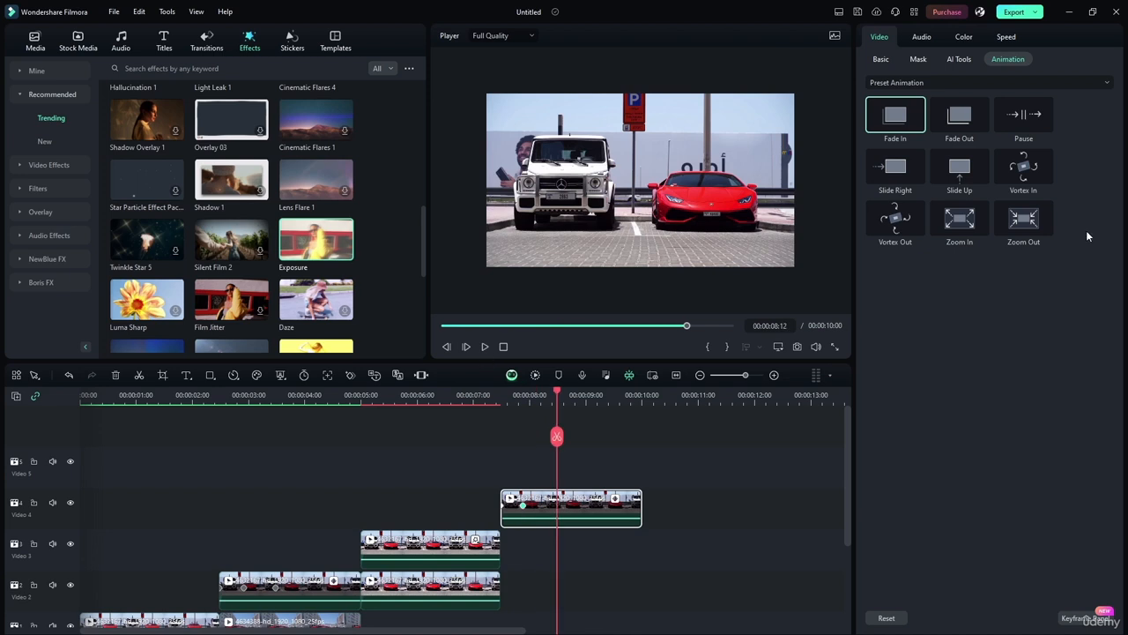
Step: Switch the animation presets to Preset Motions (Legacy) and delete both Fade In keyframes from the Video 4 clip
{"action": "left_click", "coordinate": [1036, 81]}
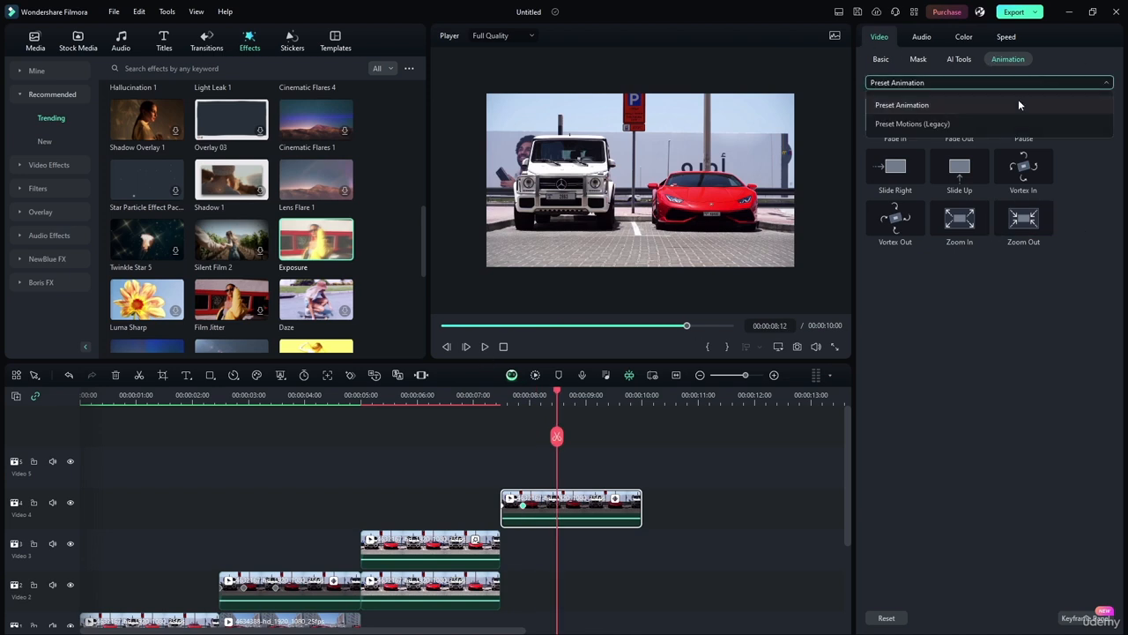
{"action": "left_click", "coordinate": [967, 124]}
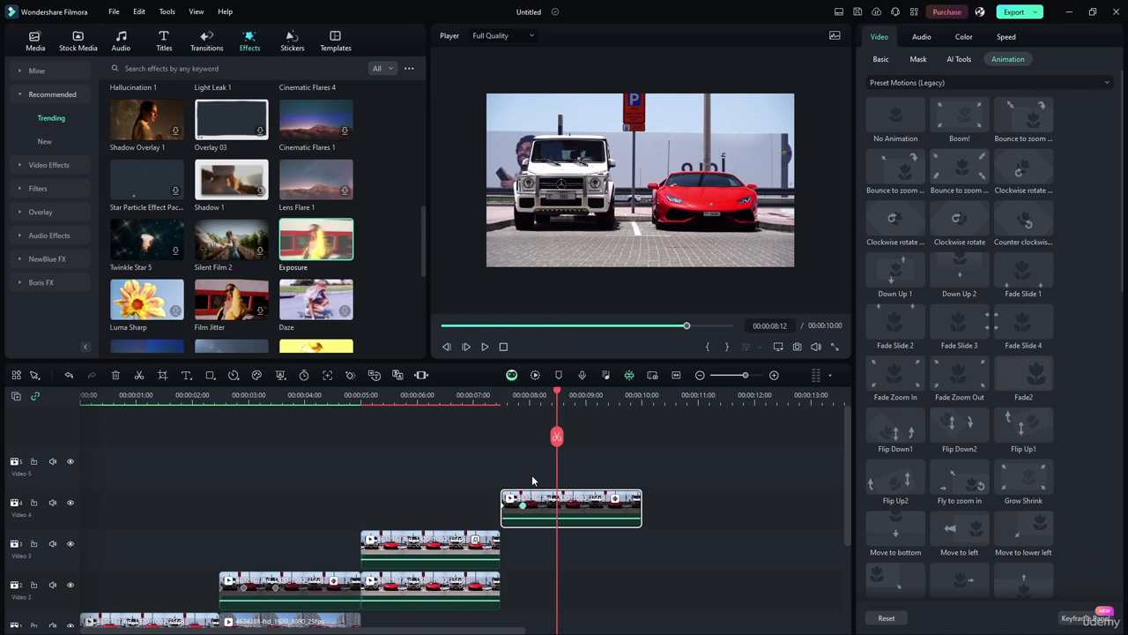
{"action": "left_click", "coordinate": [522, 506]}
{"action": "key", "text": "Delete"}
{"action": "left_click", "coordinate": [504, 507]}
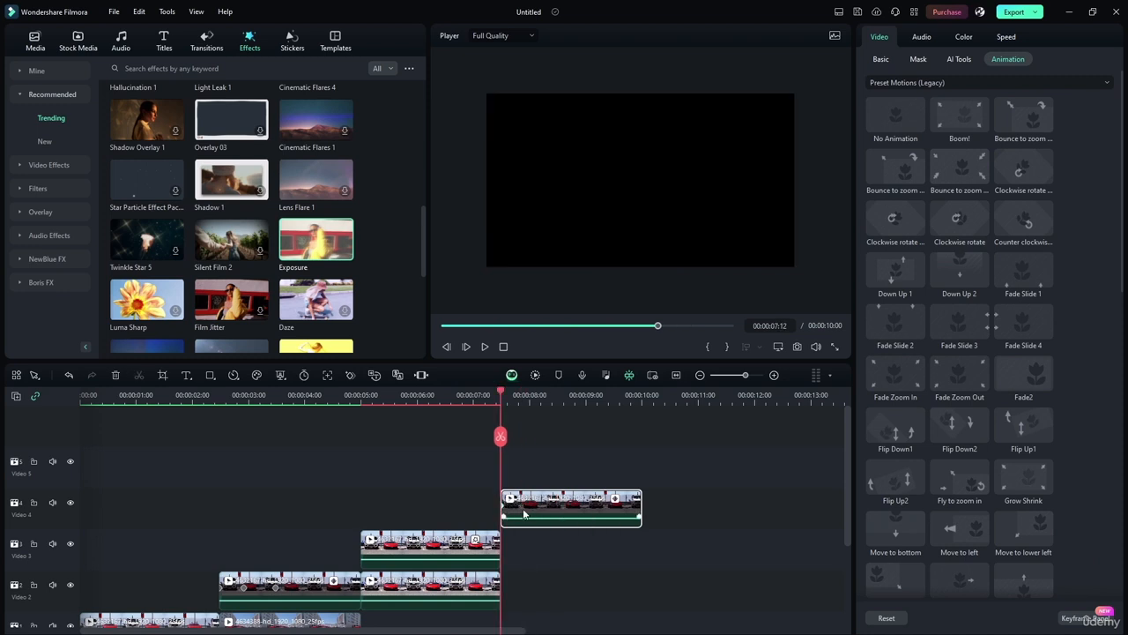
{"action": "key", "text": "Delete"}
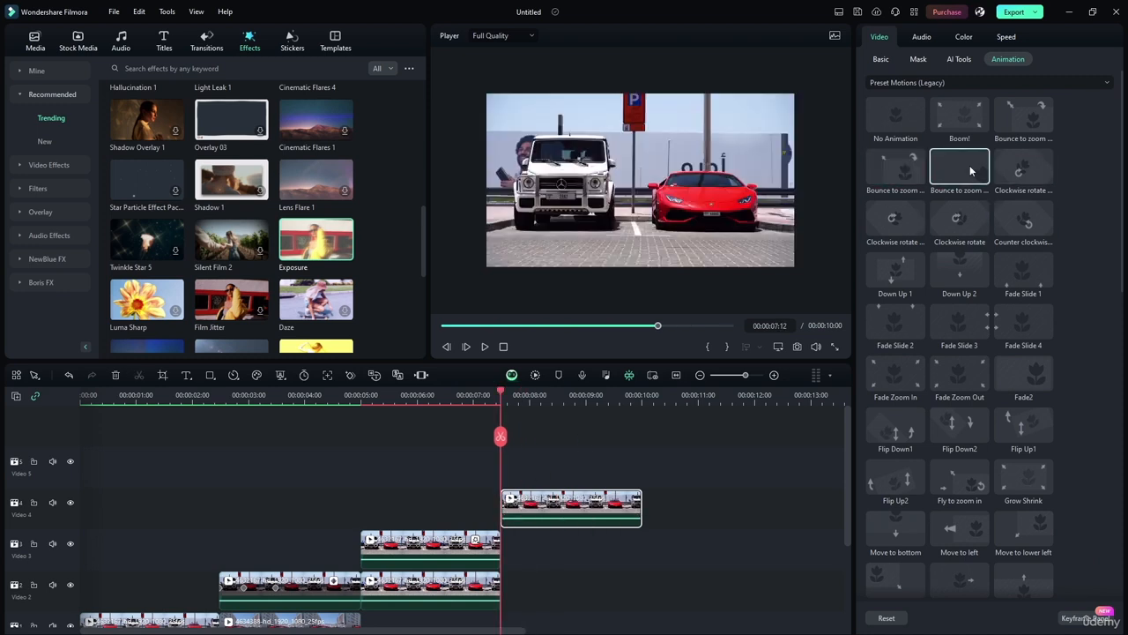
Step: Apply the Boom! preset motion to the Video 4 clip and play it from the clip's start
{"action": "double_click", "coordinate": [959, 119]}
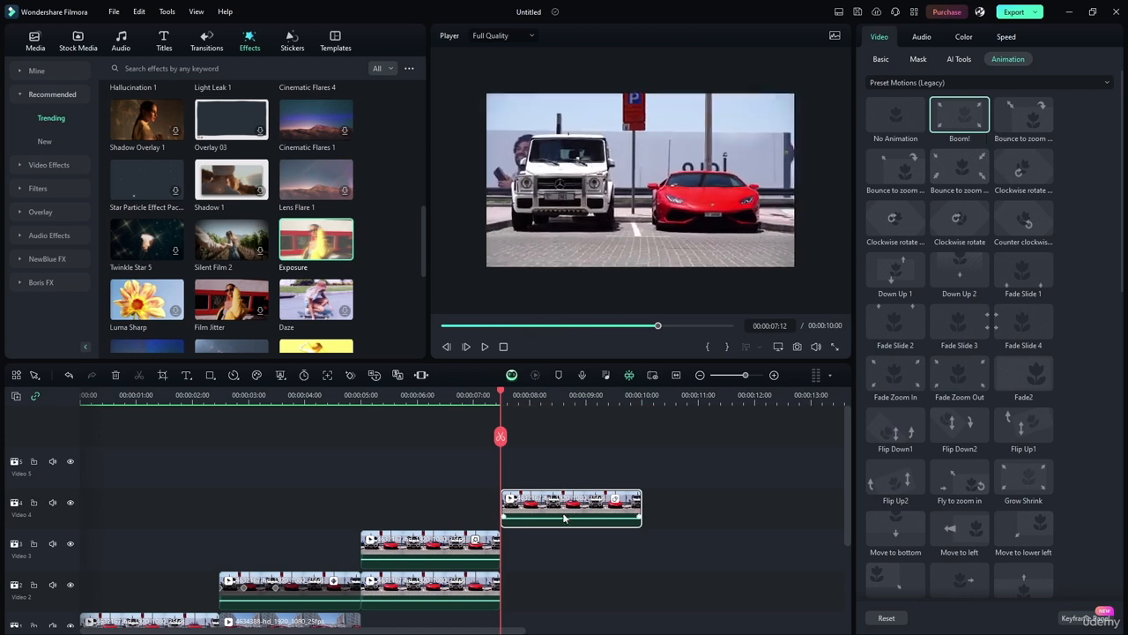
{"action": "left_click", "coordinate": [485, 347]}
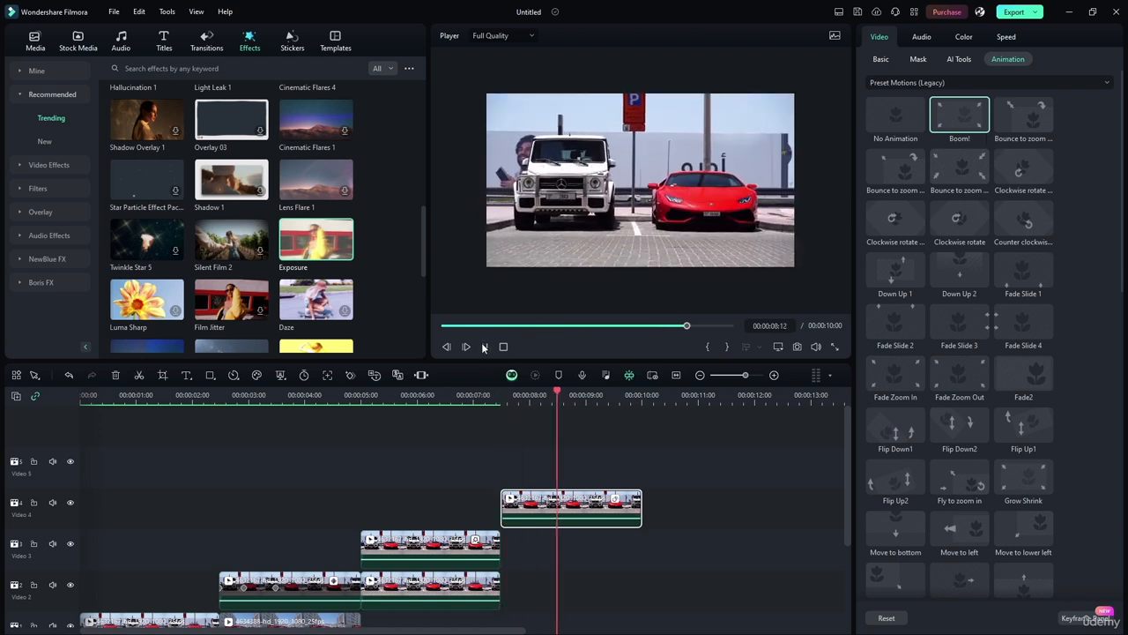
{"action": "left_click", "coordinate": [484, 347]}
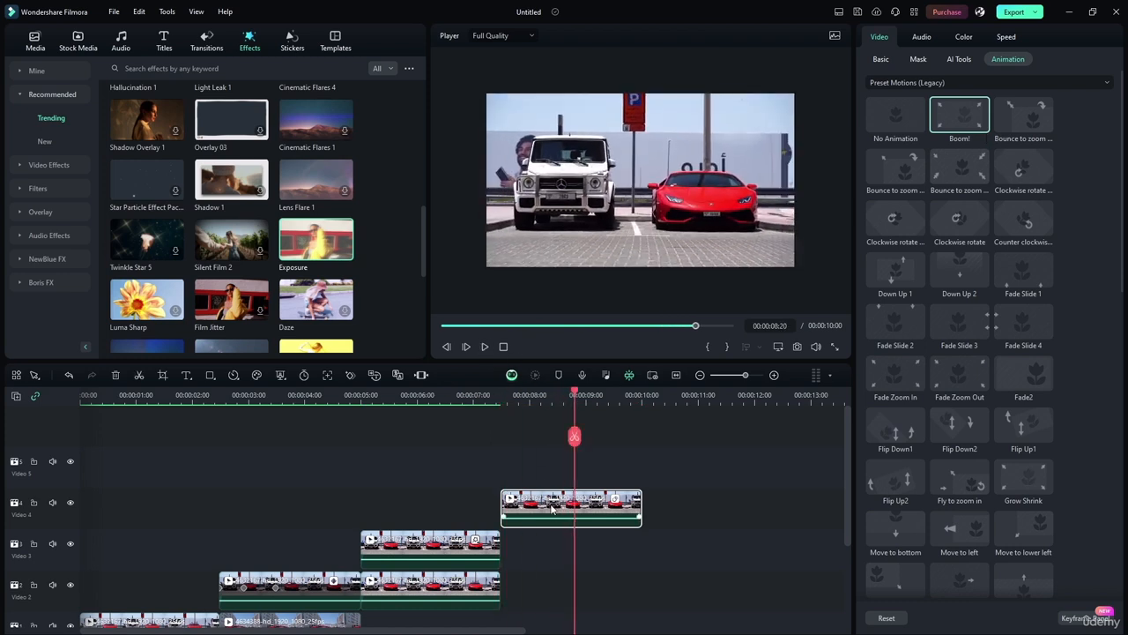